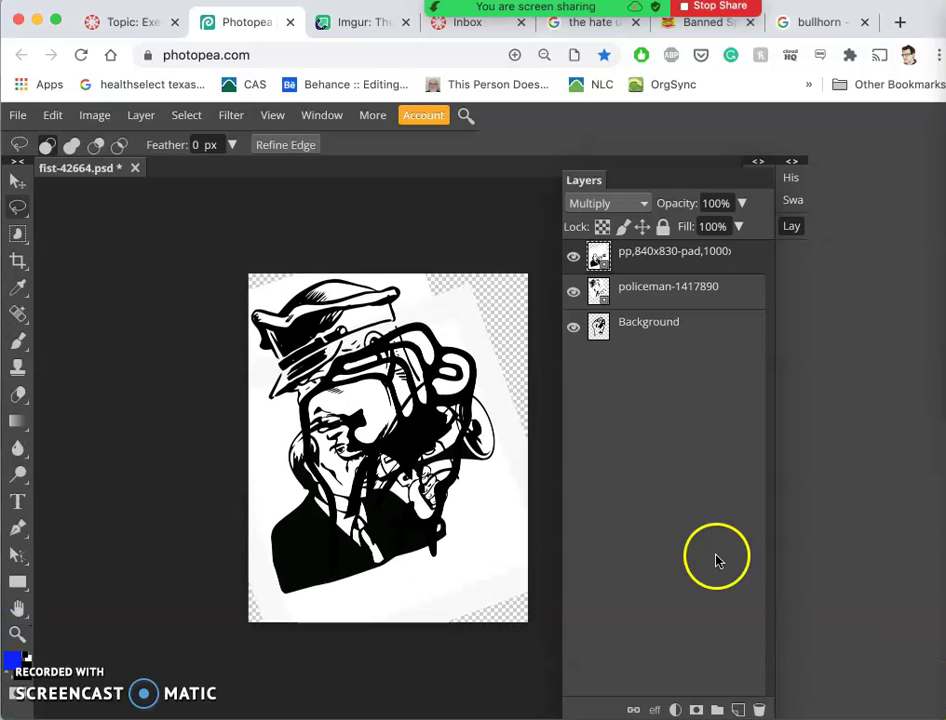
Hide the pp,840x830 doodle and policeman-1417890 layers, keeping the fist Background visible
{"action": "left_click", "coordinate": [572, 259]}
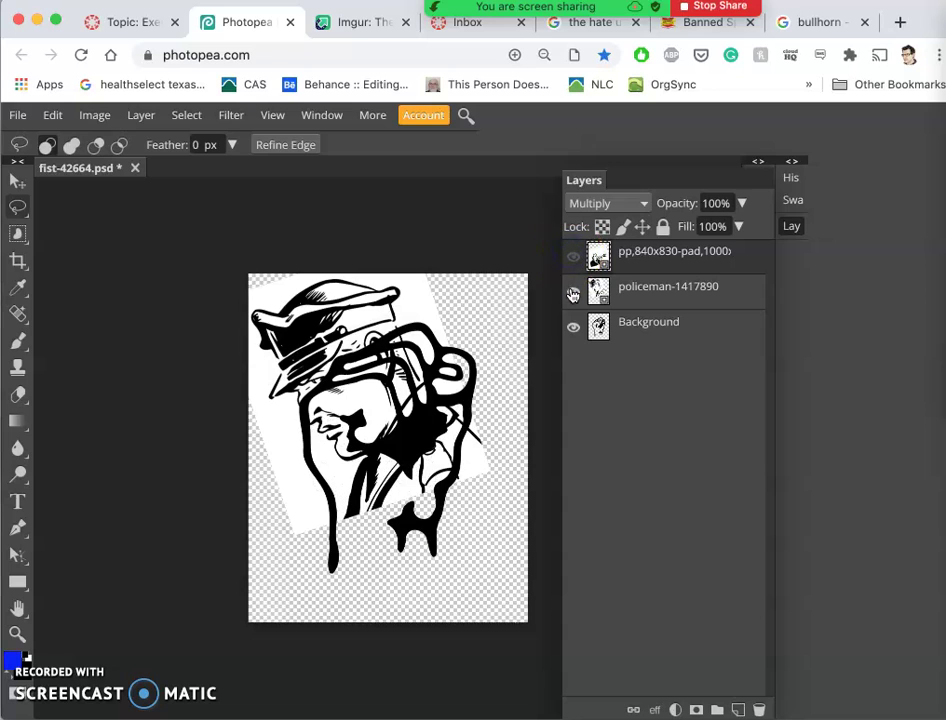
{"action": "left_click", "coordinate": [572, 292]}
{"action": "left_click", "coordinate": [573, 332]}
{"action": "left_click", "coordinate": [573, 330]}
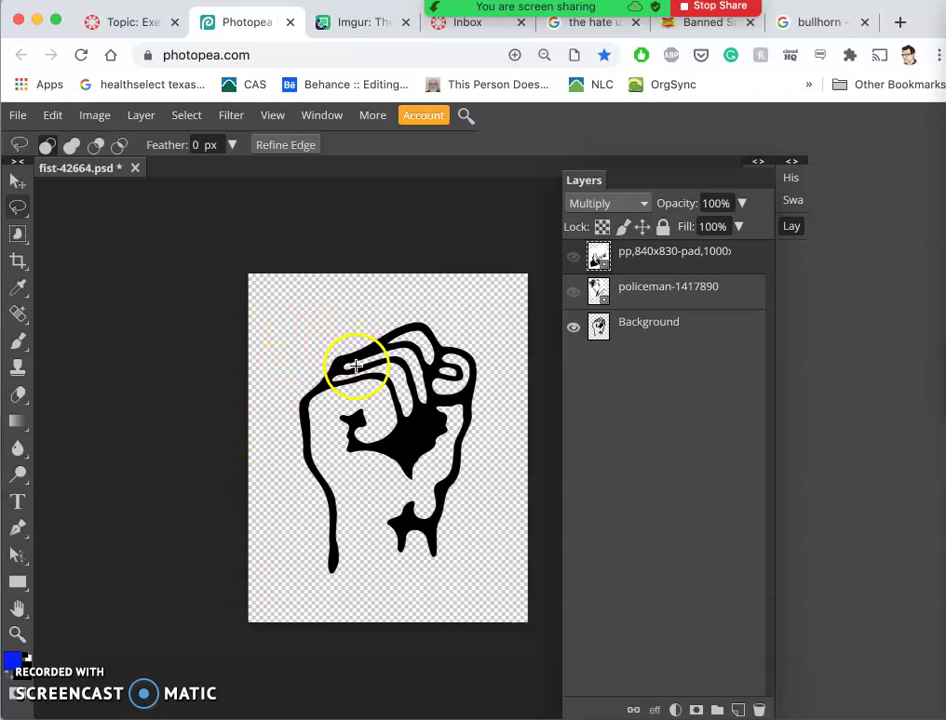
{"action": "scroll", "coordinate": [356, 367], "scroll_direction": "up", "scroll_amount": 10}
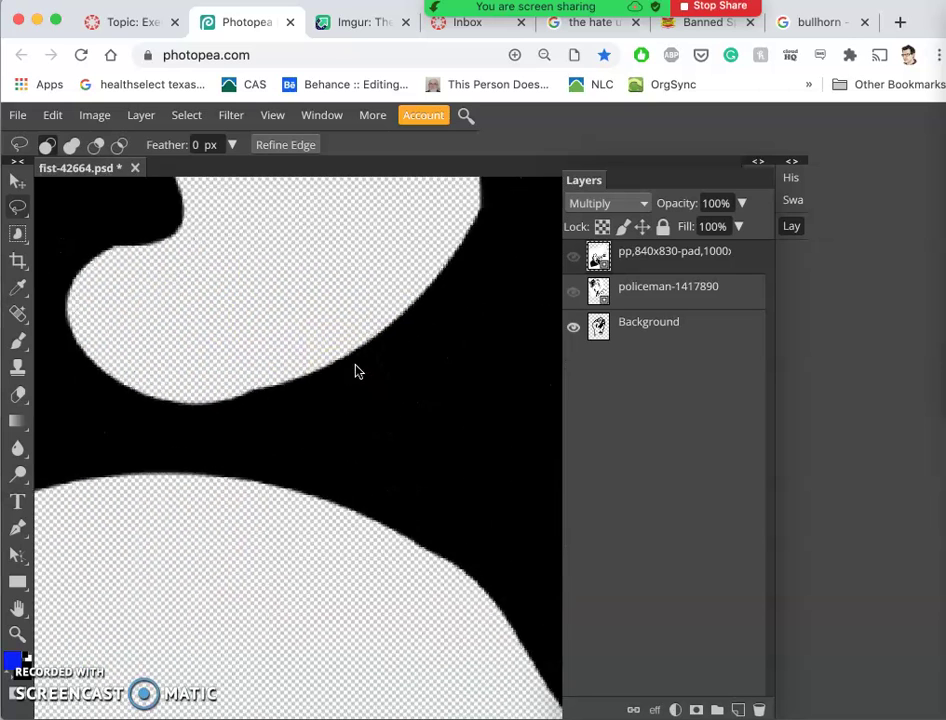
{"action": "scroll", "coordinate": [355, 372], "scroll_direction": "up", "scroll_amount": 5}
{"action": "left_click_drag", "start_coordinate": [338, 340], "coordinate": [265, 340]}
{"action": "scroll", "coordinate": [265, 340], "scroll_direction": "up", "scroll_amount": 3}
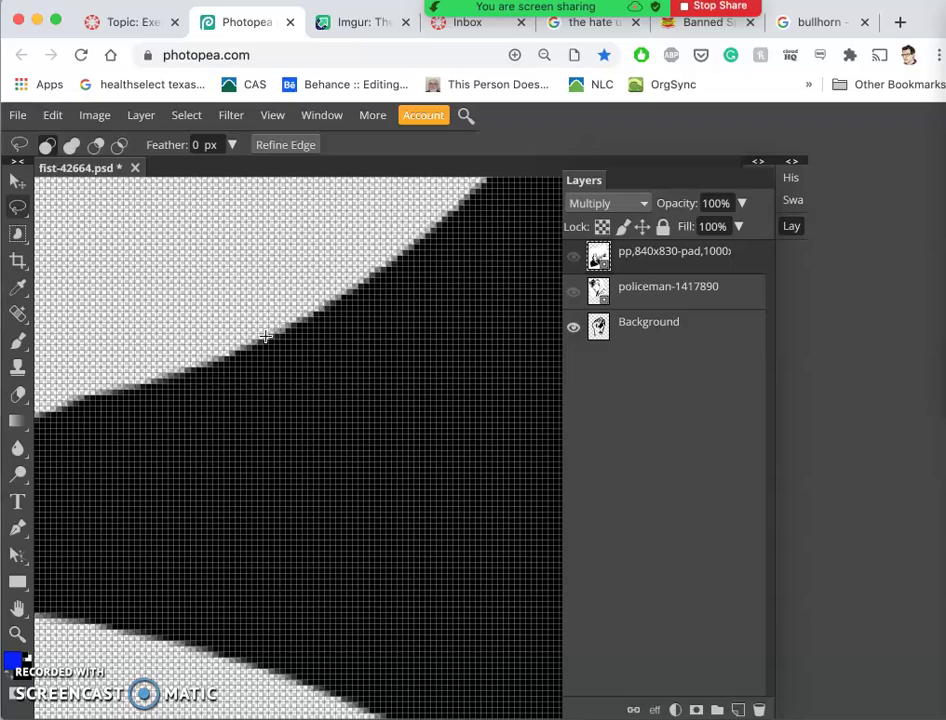
{"action": "scroll", "coordinate": [265, 340], "scroll_direction": "down", "scroll_amount": 6}
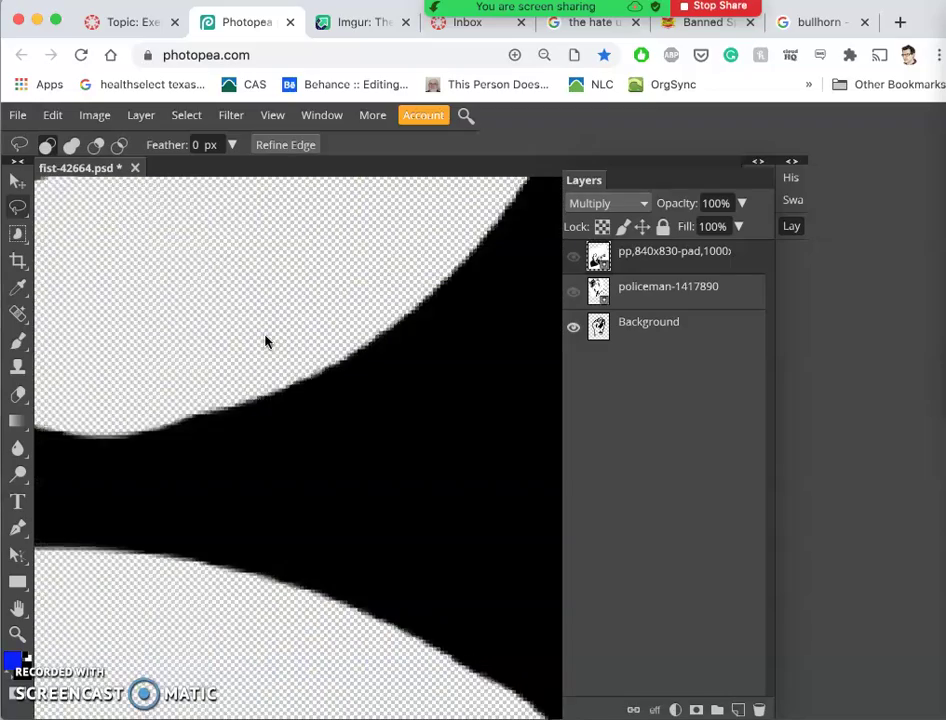
{"action": "scroll", "coordinate": [265, 340], "scroll_direction": "down", "scroll_amount": 4}
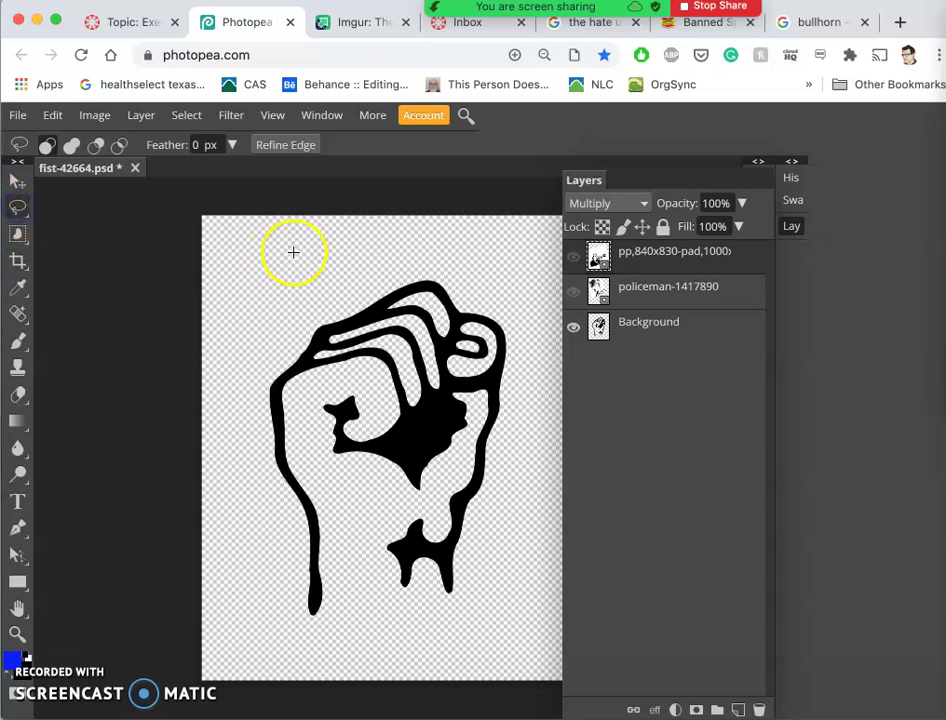
{"action": "left_click", "coordinate": [16, 183]}
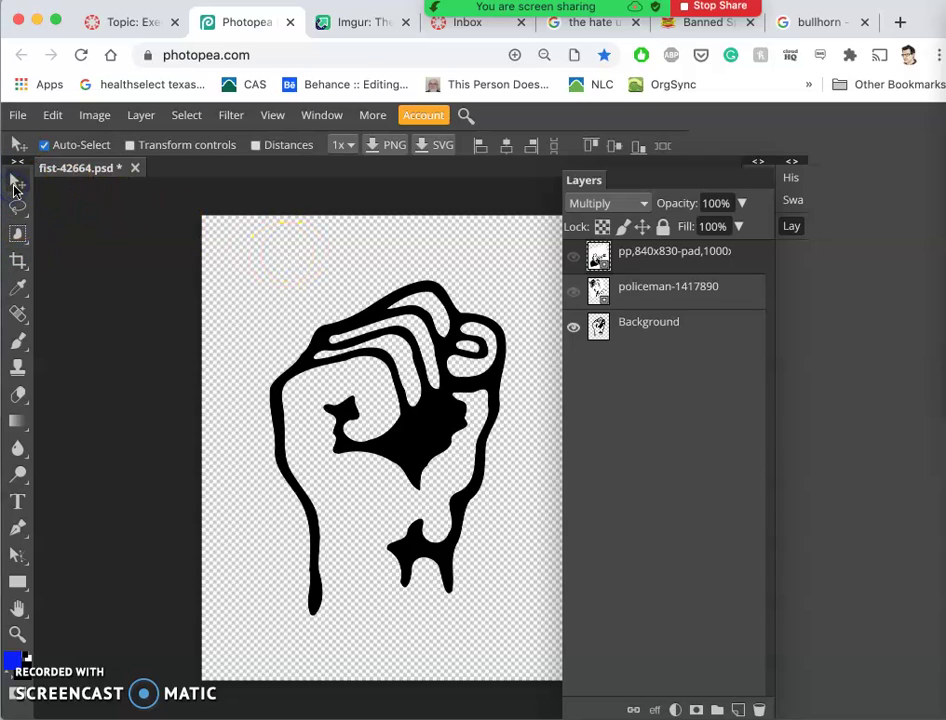
{"action": "left_click", "coordinate": [331, 256]}
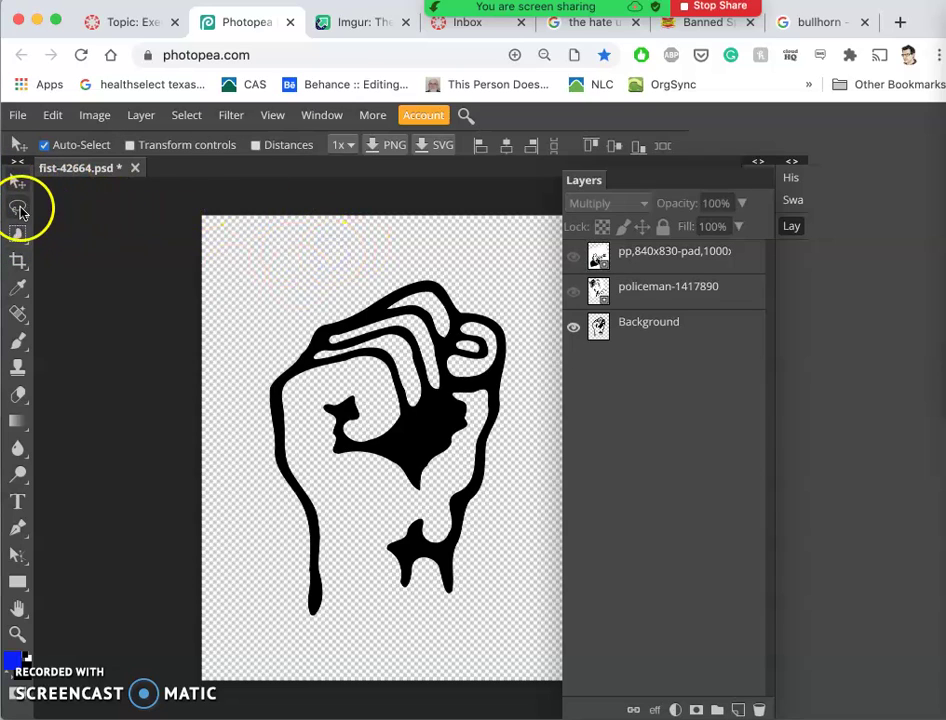
{"action": "scroll", "coordinate": [327, 298], "scroll_direction": "up", "scroll_amount": 5}
{"action": "scroll", "coordinate": [327, 298], "scroll_direction": "down", "scroll_amount": 5}
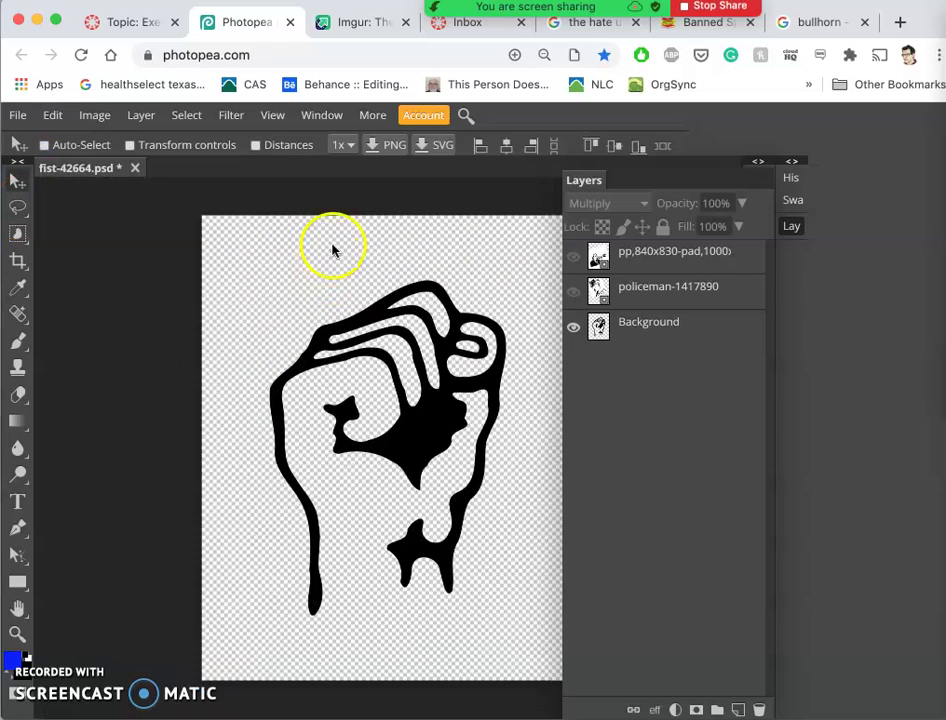
{"action": "left_click", "coordinate": [370, 58]}
{"action": "left_click", "coordinate": [286, 57]}
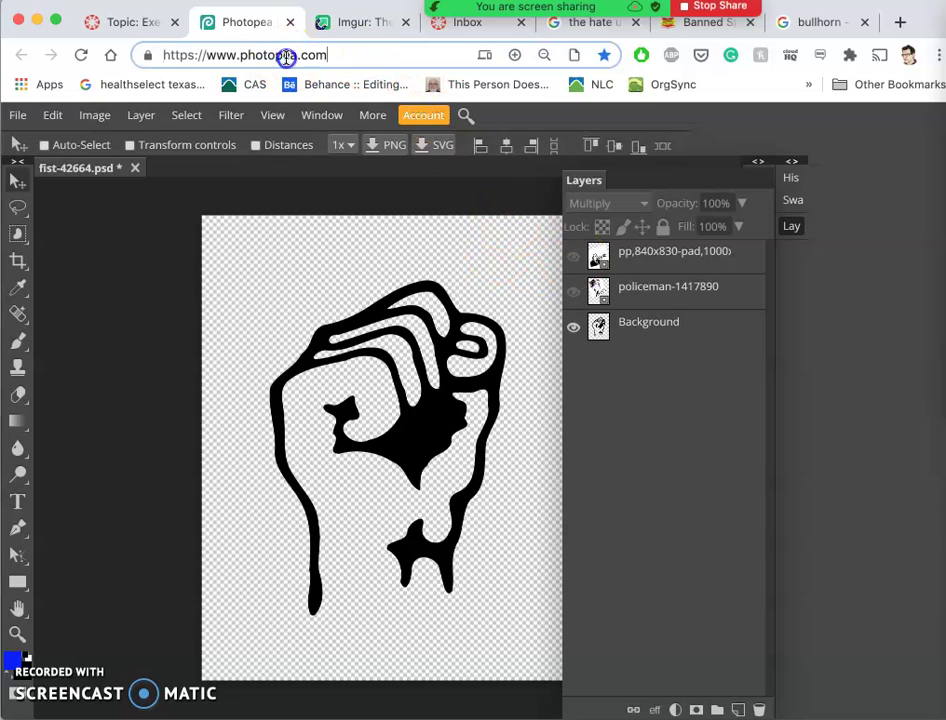
{"action": "key", "text": "super+equal"}
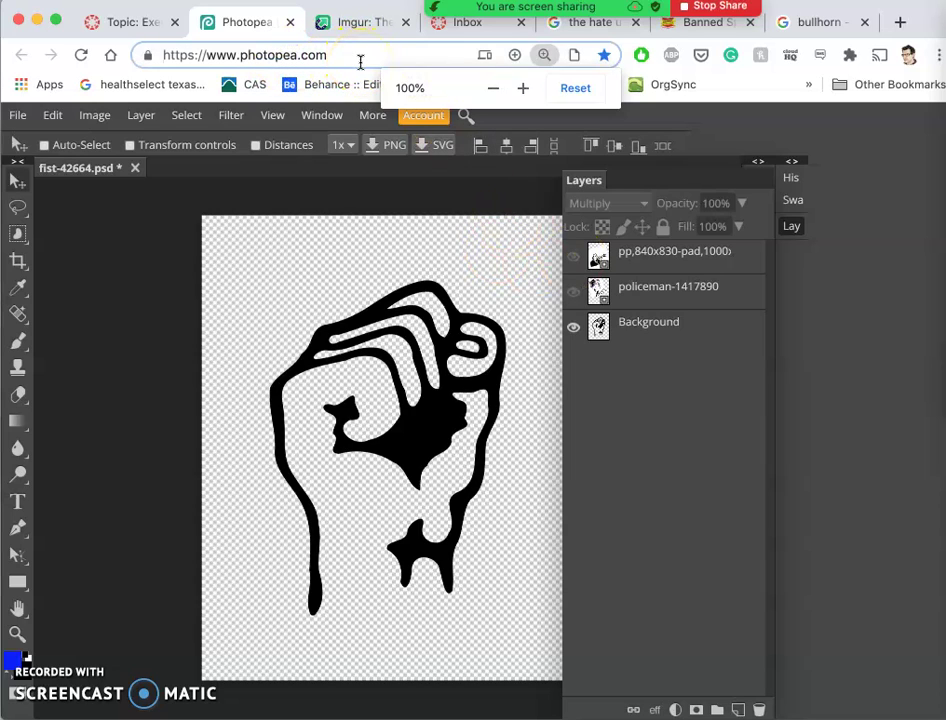
{"action": "key", "text": "super+equal"}
{"action": "key", "text": "super+minus"}
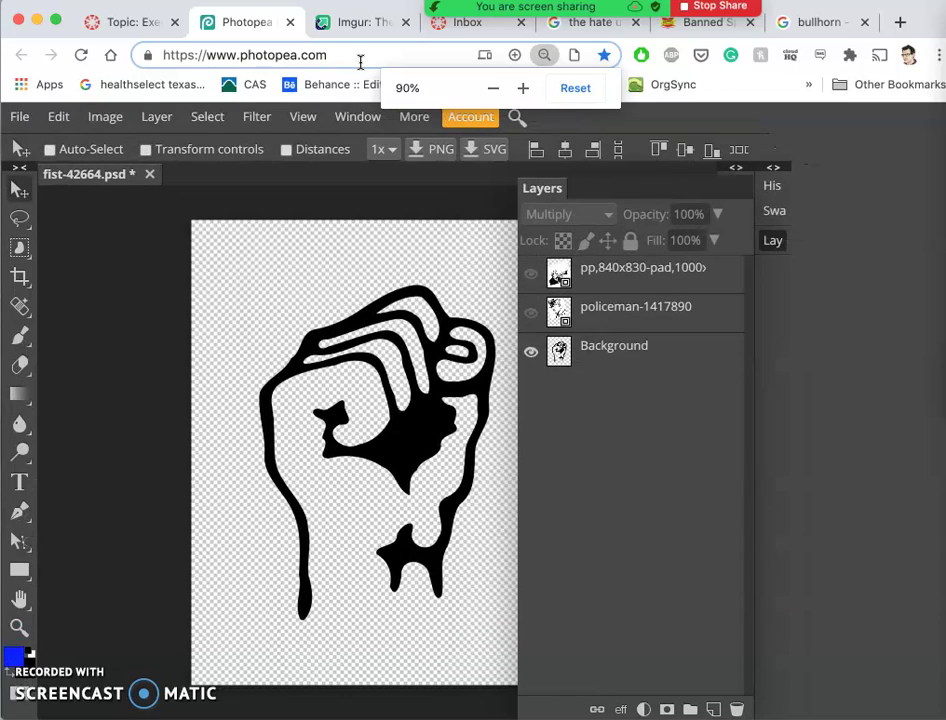
{"action": "key", "text": "super+minus"}
{"action": "key", "text": "super+minus"}
{"action": "key", "text": "super+minus"}
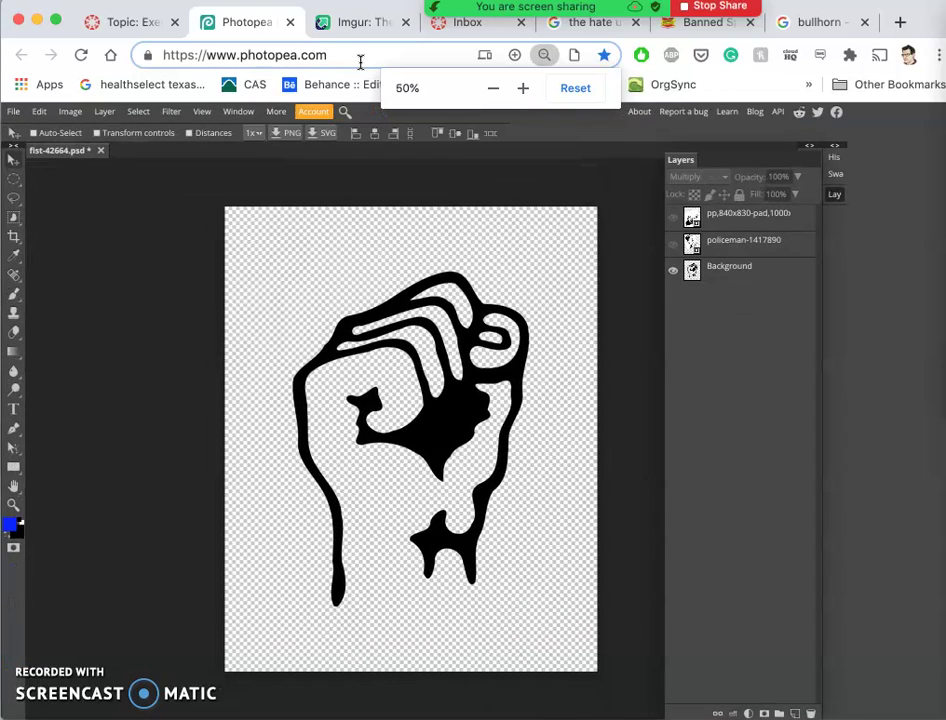
{"action": "key", "text": "super+equal"}
{"action": "key", "text": "super+equal"}
{"action": "key", "text": "super+equal"}
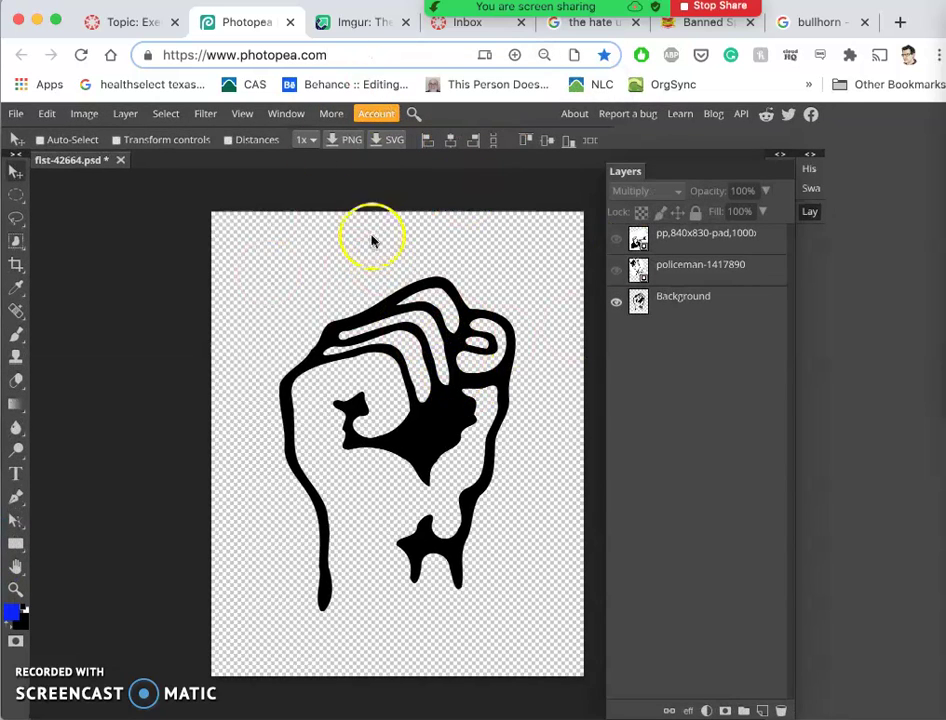
{"action": "left_click", "coordinate": [616, 272]}
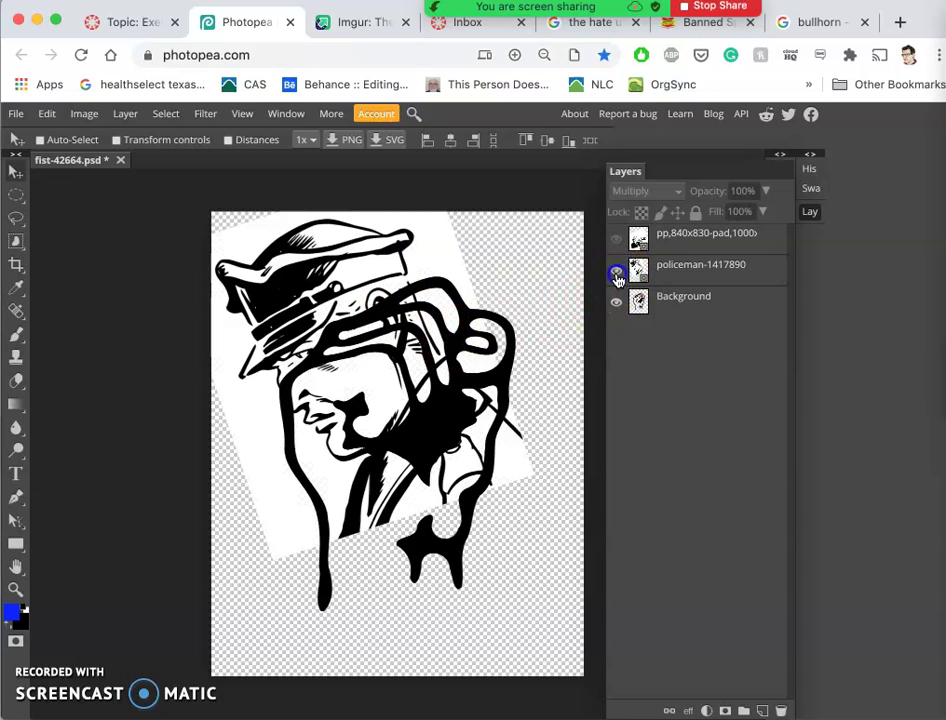
{"action": "left_click", "coordinate": [617, 304]}
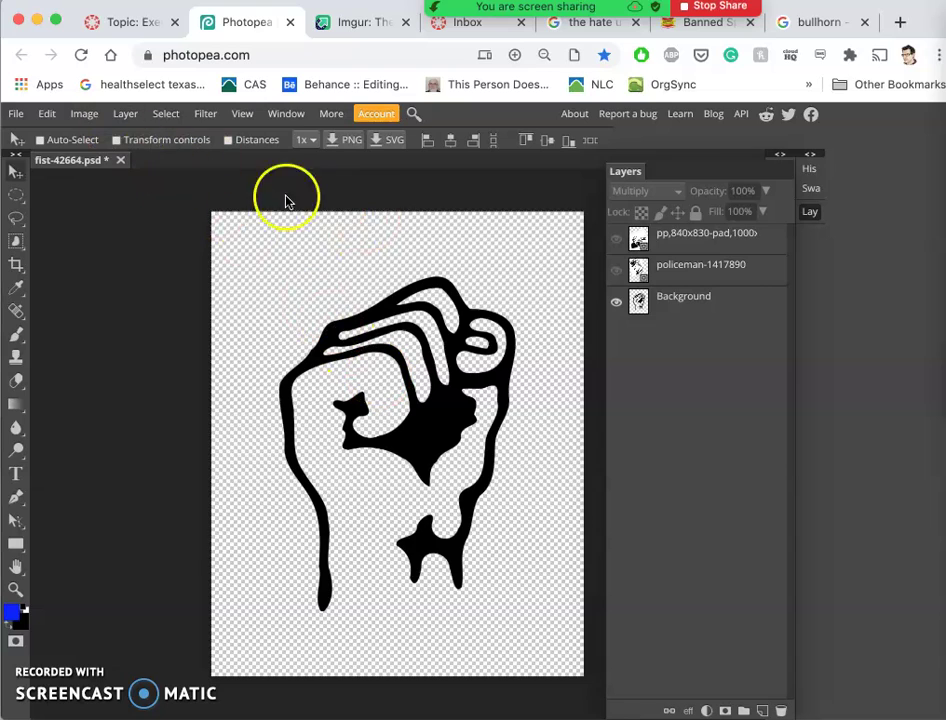
{"action": "left_click", "coordinate": [92, 115]}
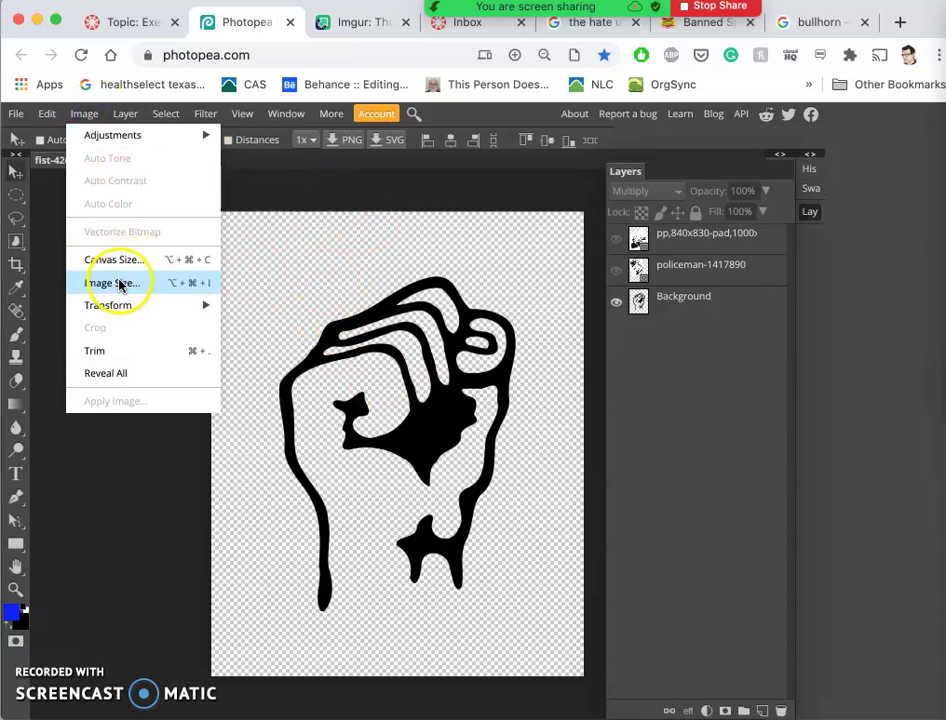
{"action": "left_click", "coordinate": [93, 281]}
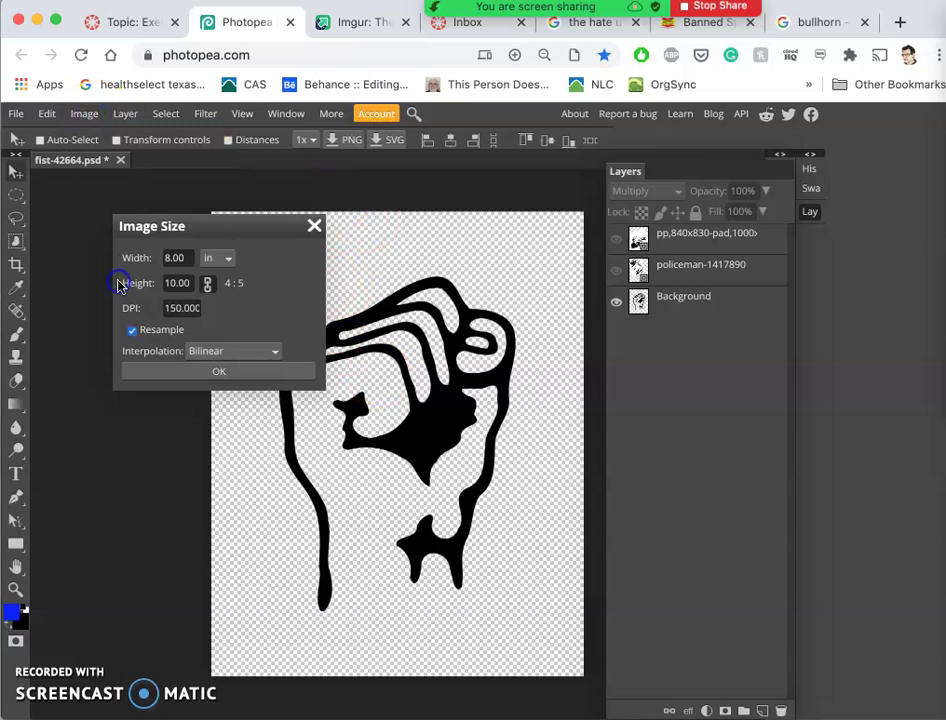
{"action": "left_click", "coordinate": [222, 260]}
{"action": "left_click", "coordinate": [226, 261]}
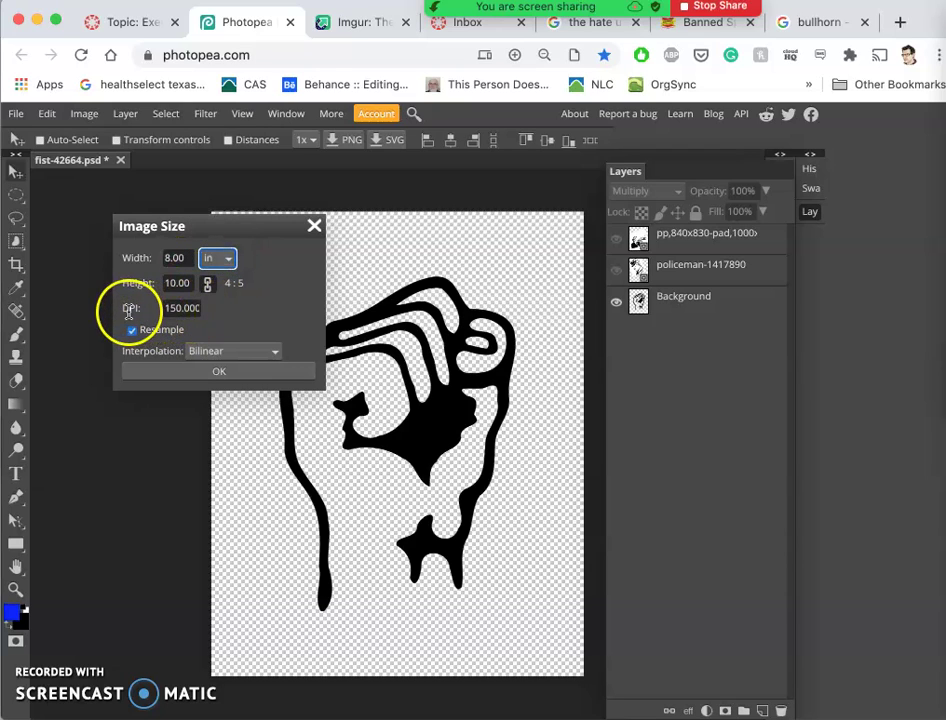
{"action": "left_click", "coordinate": [197, 311]}
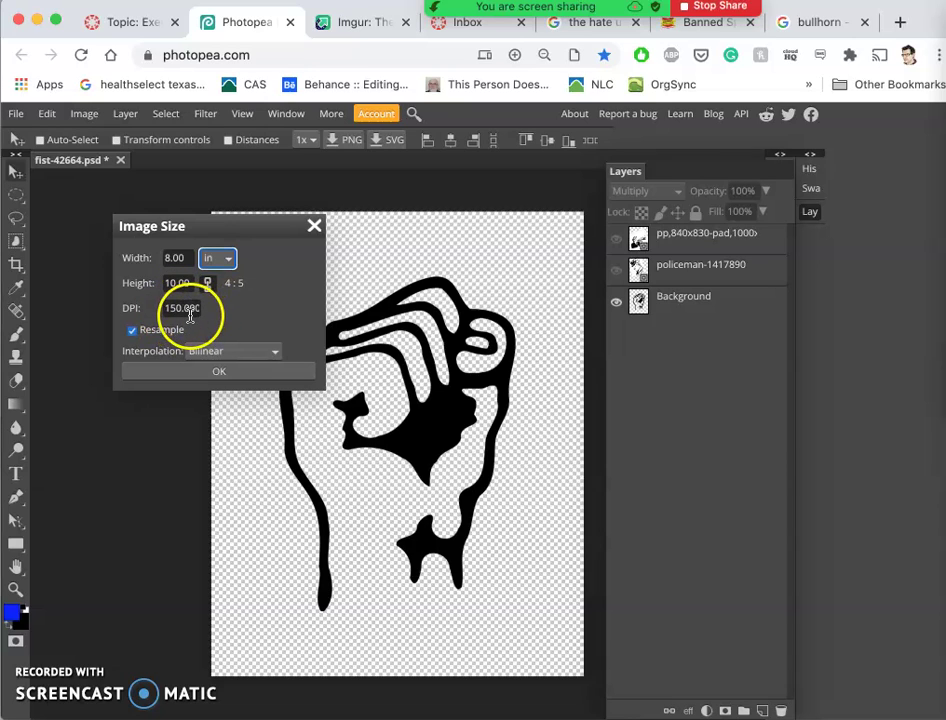
{"action": "left_click", "coordinate": [313, 227]}
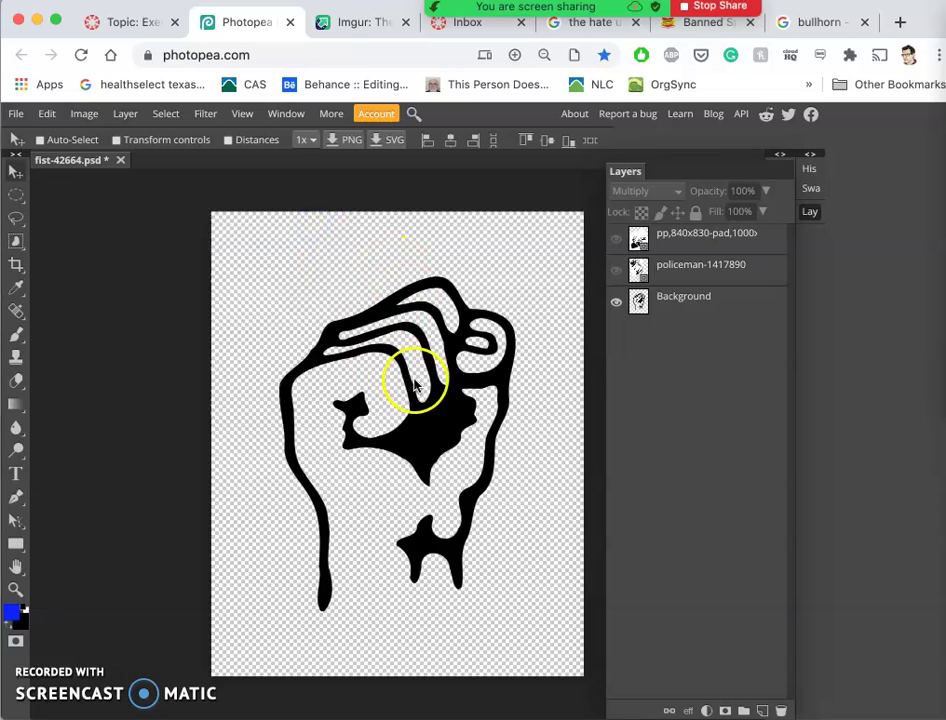
Show the policeman and doodle layers again and make the doodle layer active
{"action": "left_click", "coordinate": [618, 273]}
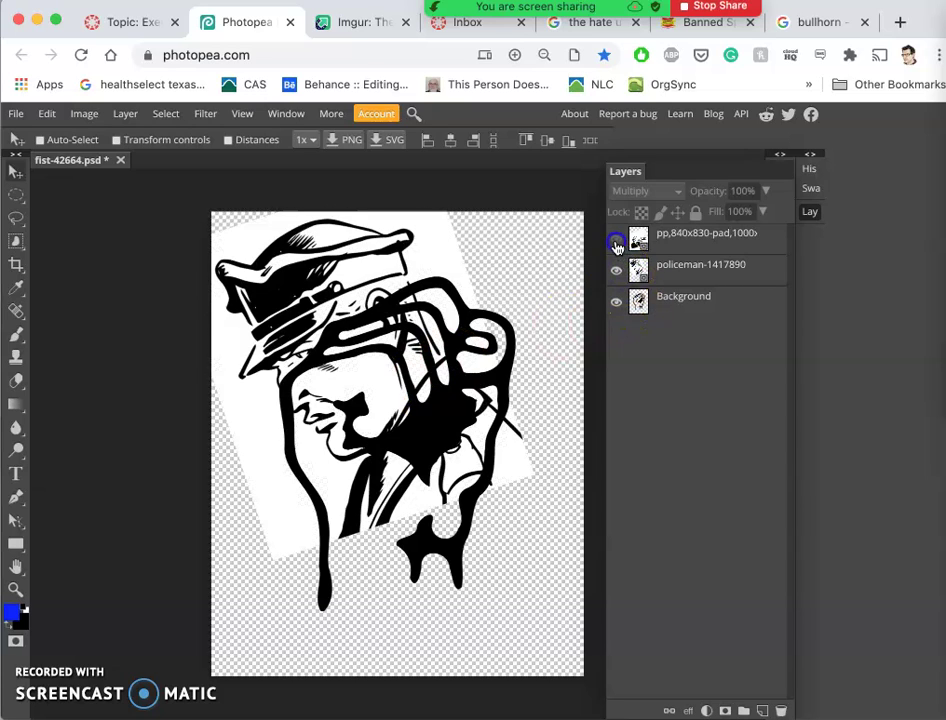
{"action": "left_click", "coordinate": [616, 241]}
{"action": "left_click", "coordinate": [673, 237]}
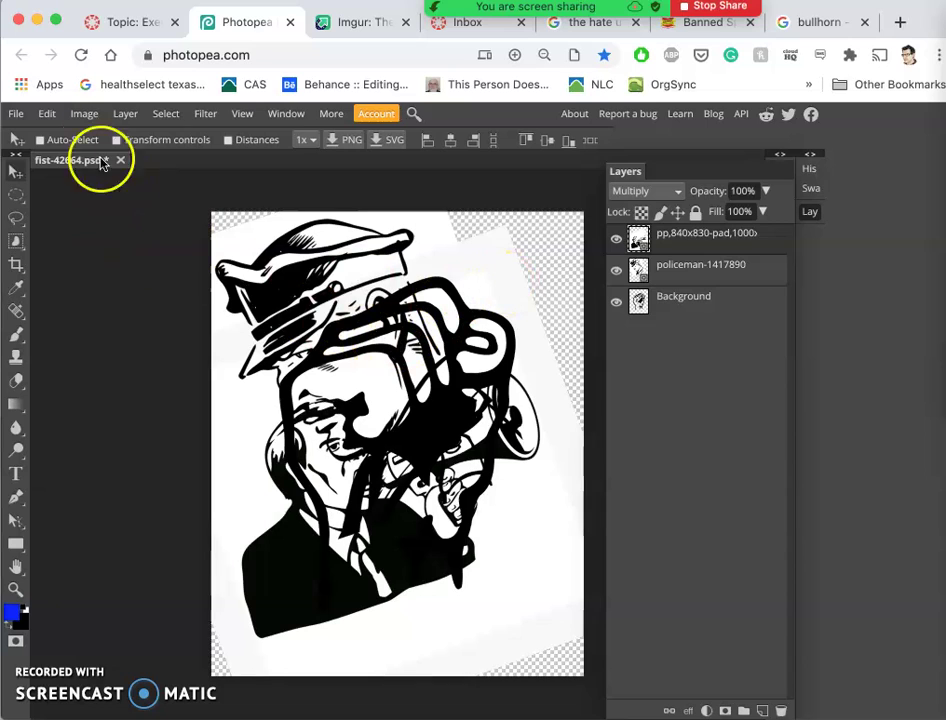
Free-transform the doodle layer: shift it right, rotate it steeply and enlarge it over the fist
{"action": "left_click", "coordinate": [60, 117]}
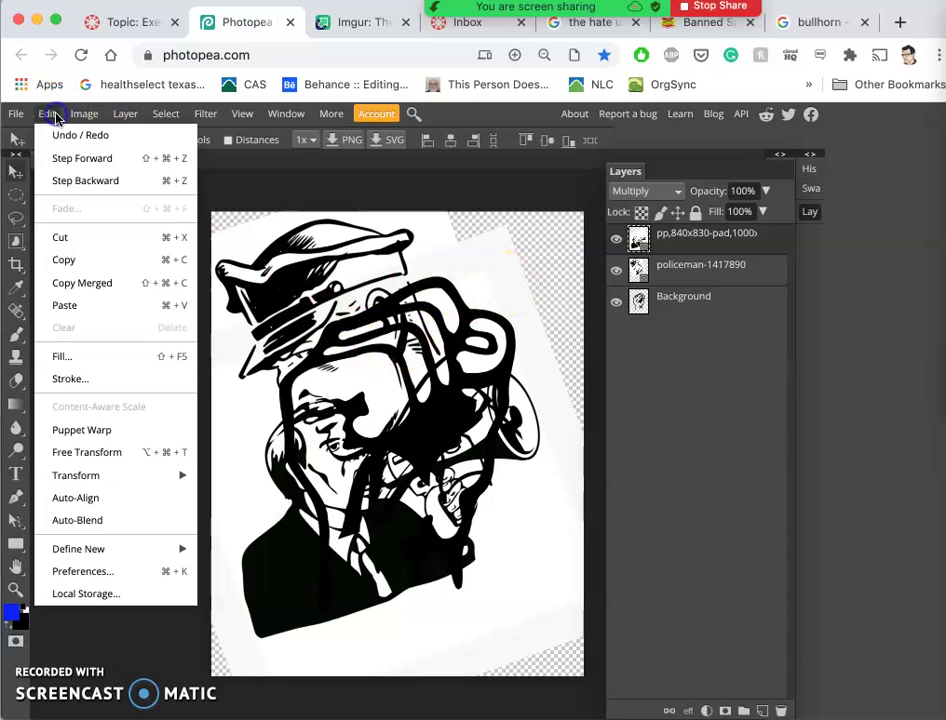
{"action": "left_click", "coordinate": [99, 455]}
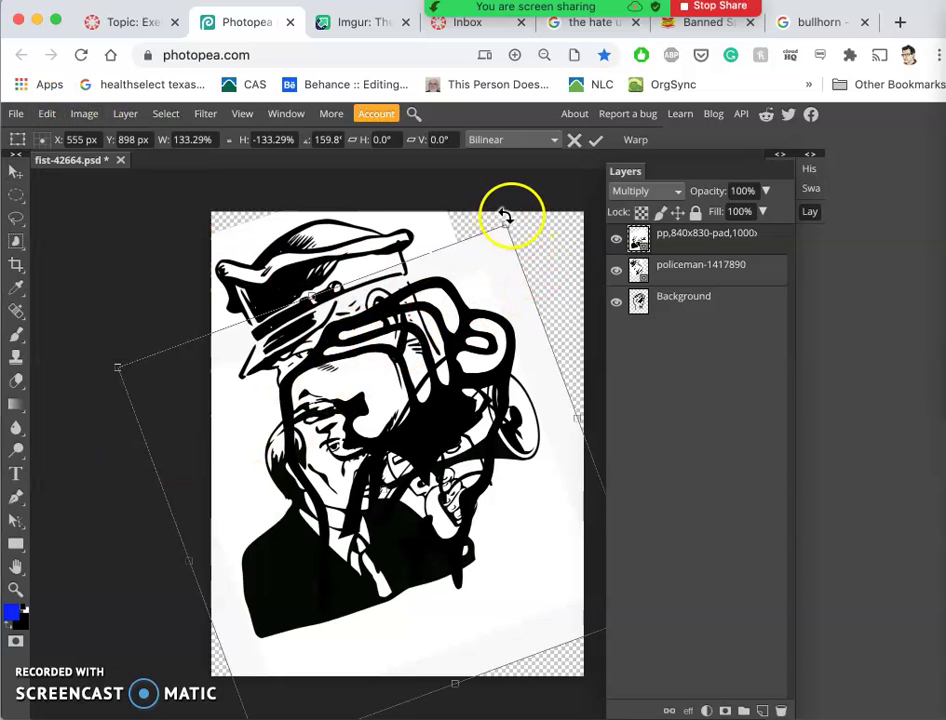
{"action": "left_click_drag", "start_coordinate": [508, 226], "coordinate": [482, 316]}
{"action": "left_click_drag", "start_coordinate": [505, 498], "coordinate": [552, 492]}
{"action": "left_click_drag", "start_coordinate": [552, 283], "coordinate": [591, 420]}
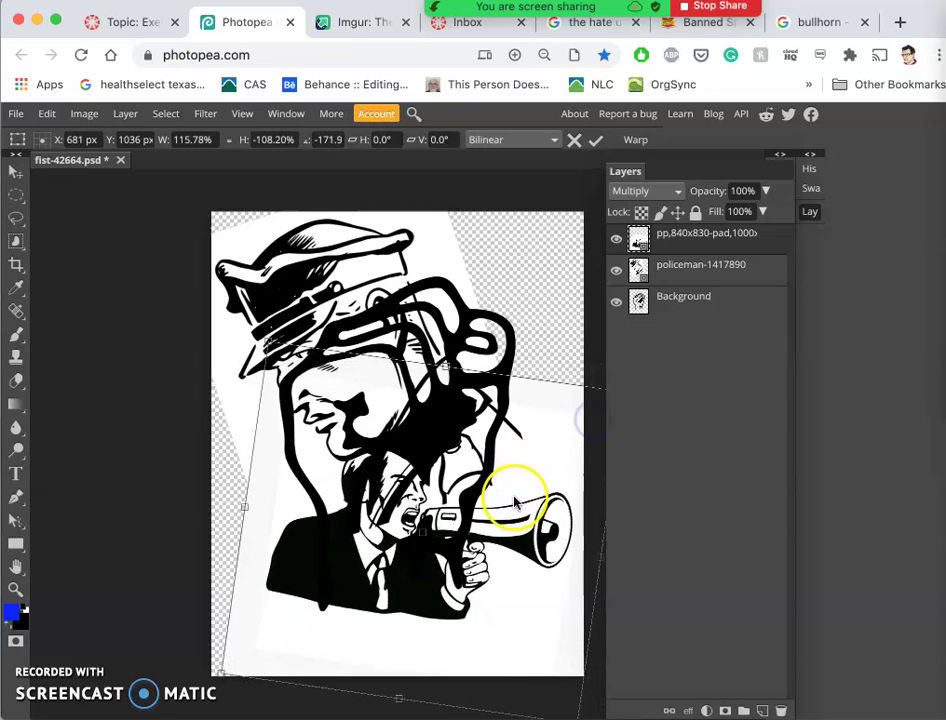
{"action": "left_click_drag", "start_coordinate": [530, 330], "coordinate": [407, 279]}
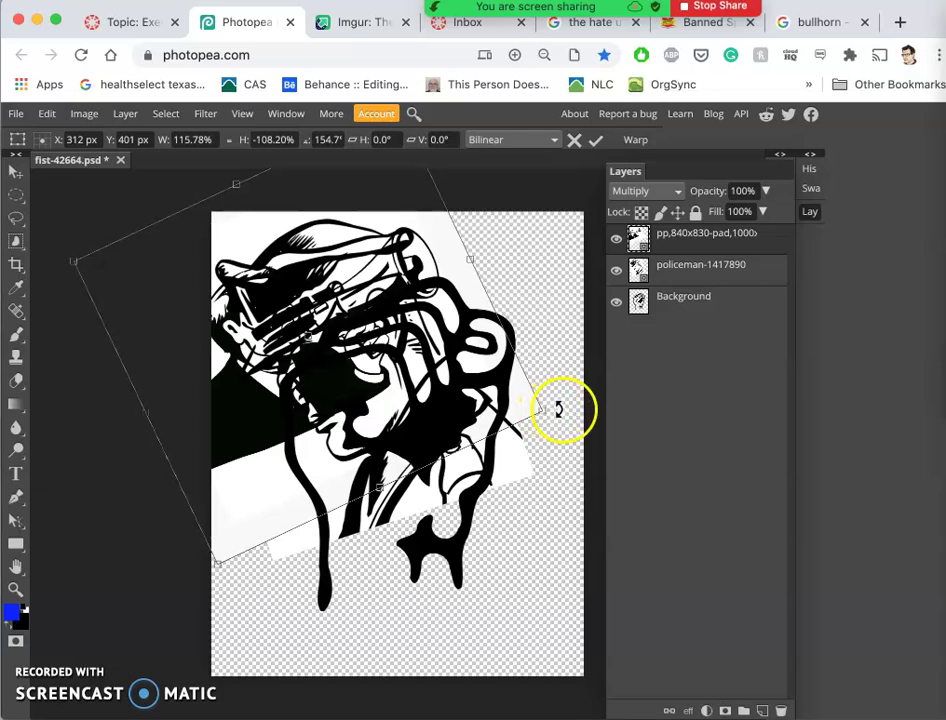
{"action": "left_click_drag", "start_coordinate": [542, 410], "coordinate": [815, 646]}
{"action": "left_click_drag", "start_coordinate": [57, 277], "coordinate": [172, 200]}
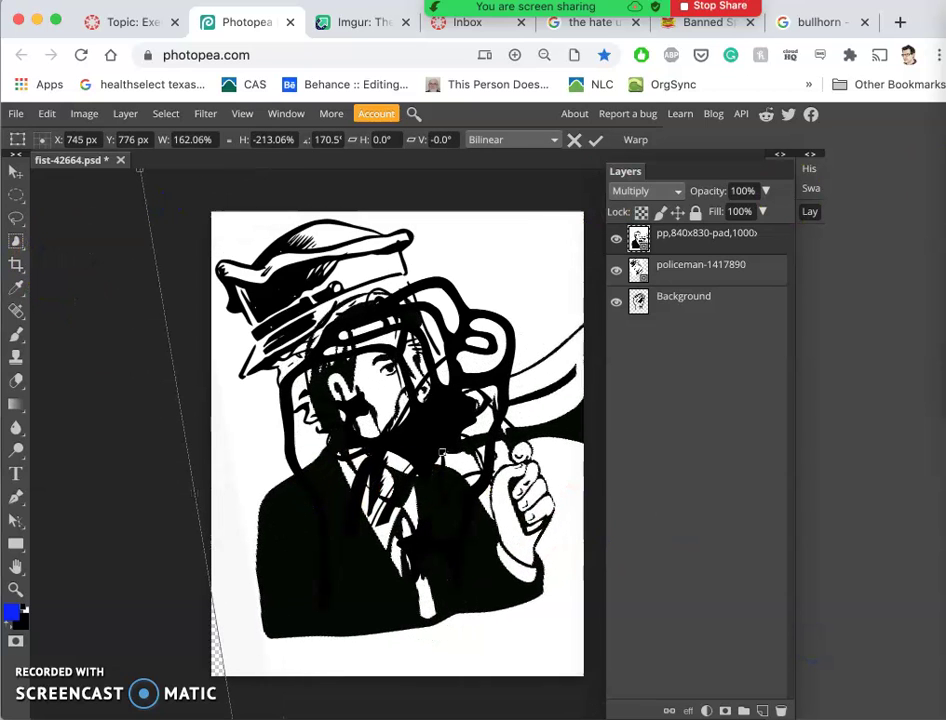
Move the bullhorn image down-left, shorten it, nudge it back up and commit the transform
{"action": "key", "text": "super+u"}
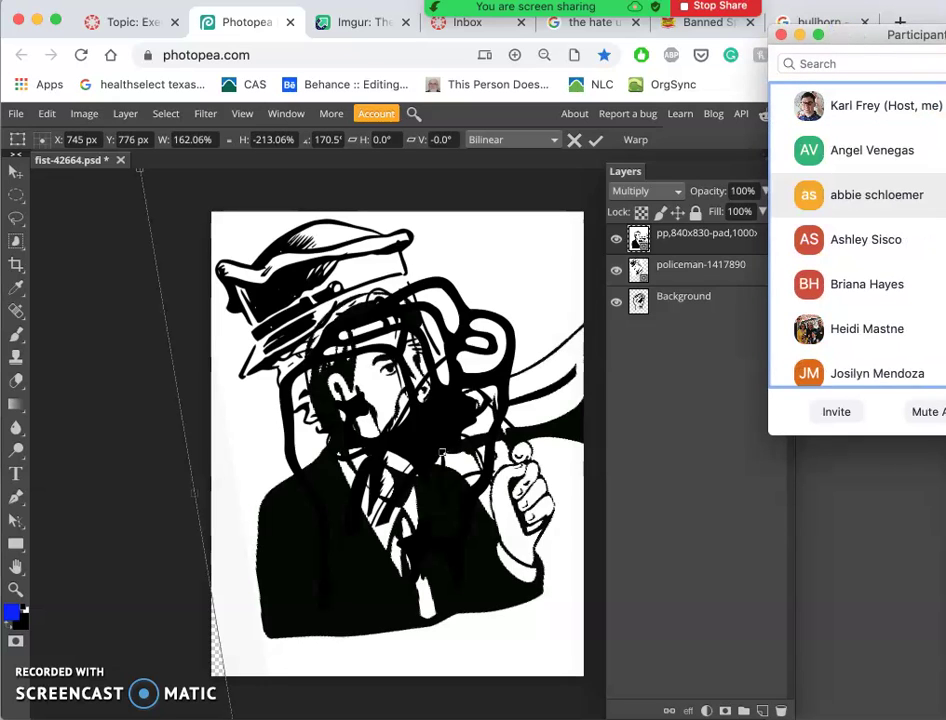
{"action": "key", "text": "super+u"}
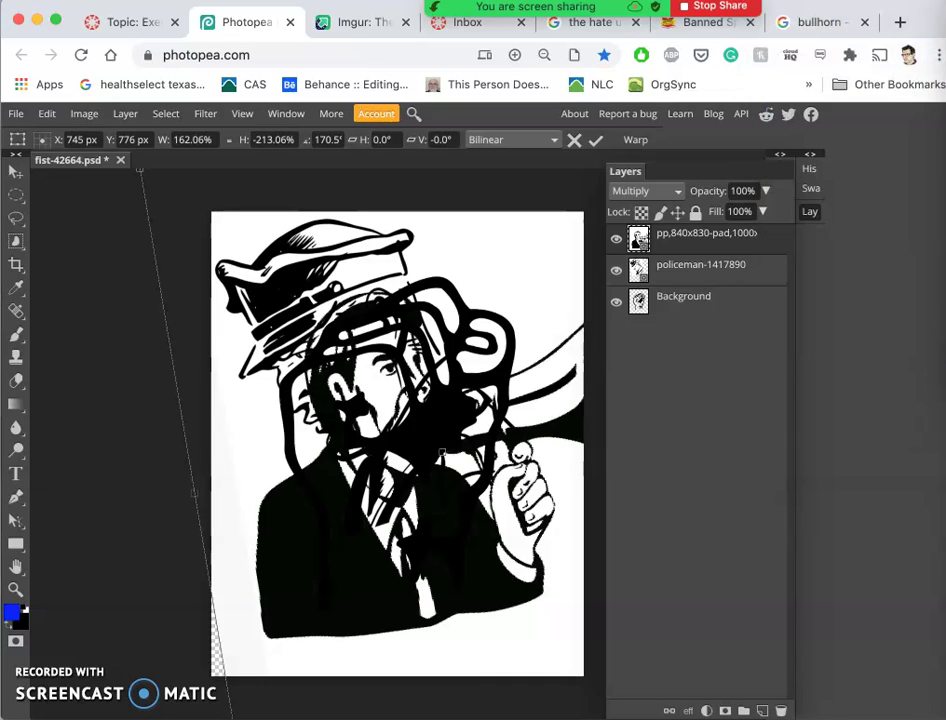
{"action": "mouse_move", "coordinate": [508, 358]}
{"action": "left_mouse_down"}
{"action": "mouse_move", "coordinate": [380, 433]}
{"action": "mouse_move", "coordinate": [416, 450]}
{"action": "mouse_move", "coordinate": [342, 537]}
{"action": "mouse_move", "coordinate": [321, 593]}
{"action": "mouse_move", "coordinate": [308, 572]}
{"action": "left_mouse_up"}
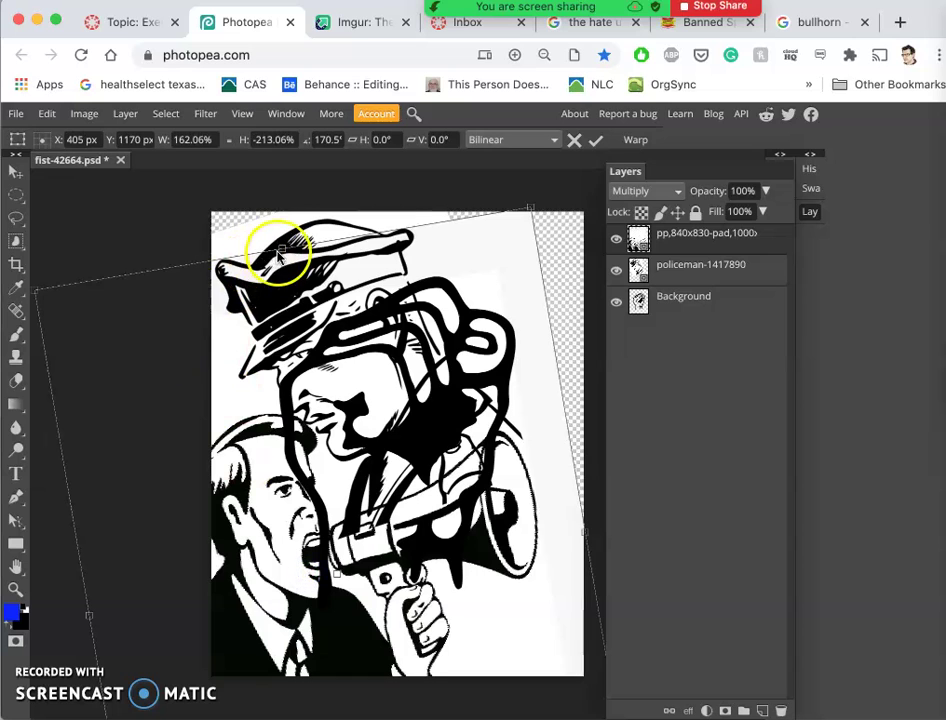
{"action": "left_click_drag", "start_coordinate": [284, 246], "coordinate": [312, 362]}
{"action": "mouse_move", "coordinate": [412, 485]}
{"action": "left_mouse_down"}
{"action": "mouse_move", "coordinate": [408, 437]}
{"action": "mouse_move", "coordinate": [417, 441]}
{"action": "left_mouse_up"}
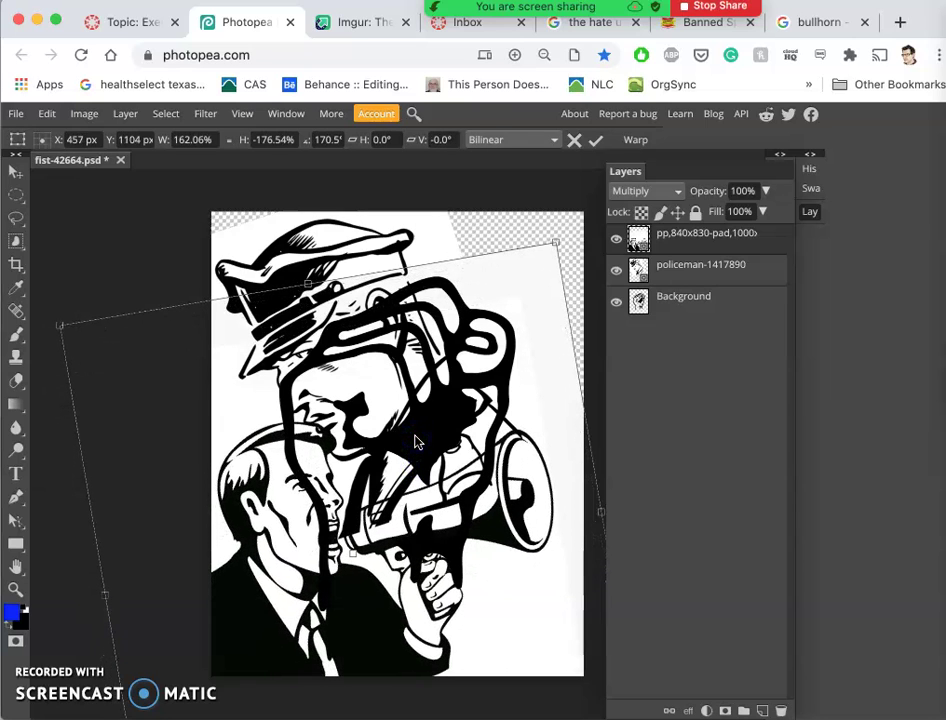
{"action": "key", "text": "Return"}
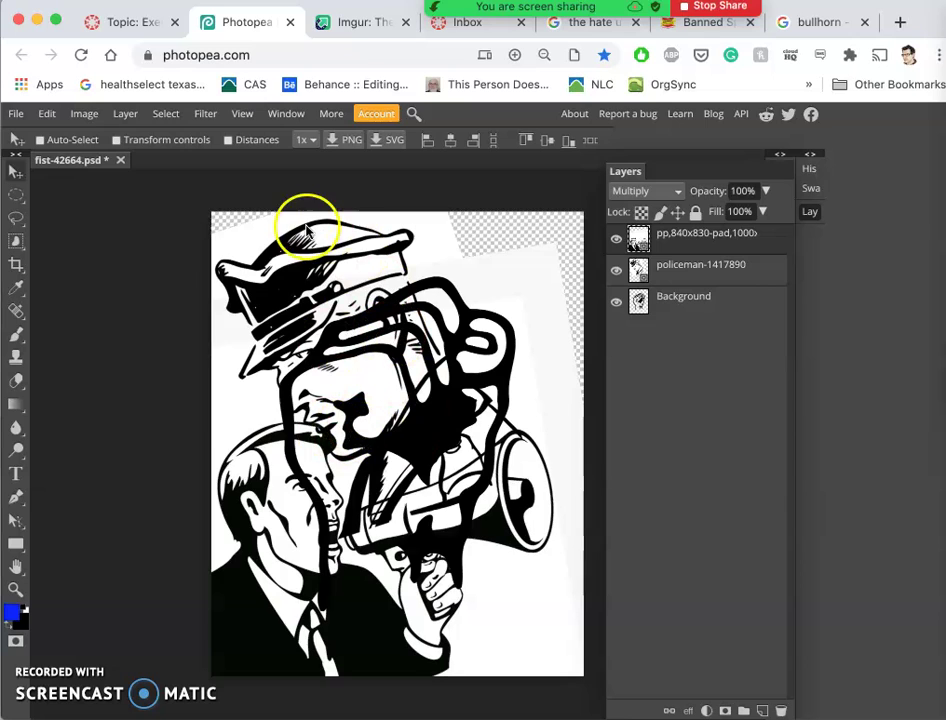
Place sketch-1315220.jpg as a new layer and set its blend mode to Multiply
{"action": "left_click", "coordinate": [15, 114]}
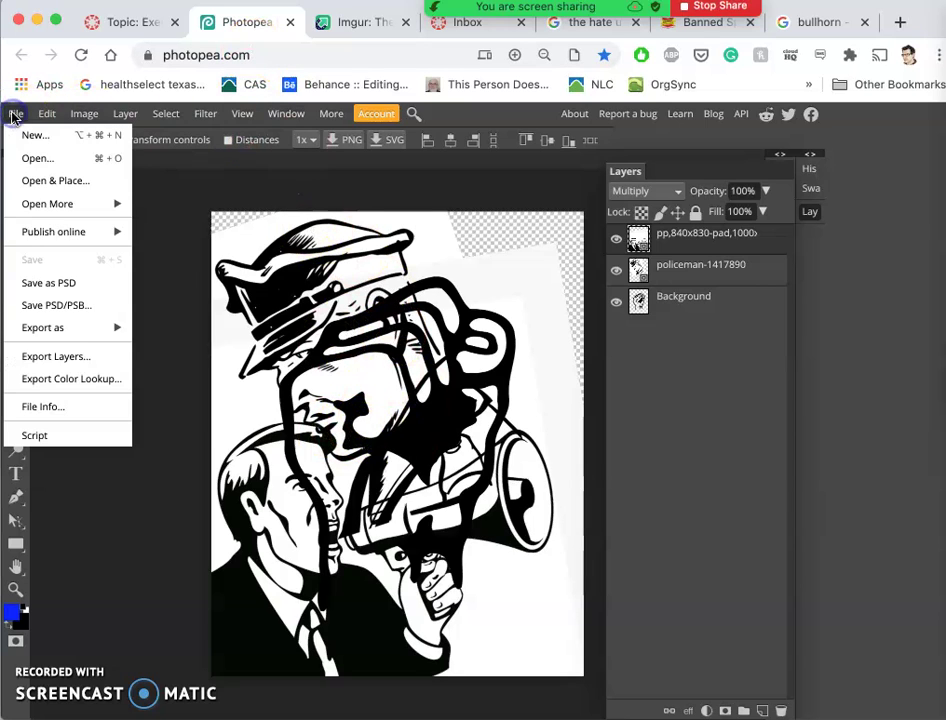
{"action": "left_click", "coordinate": [48, 180]}
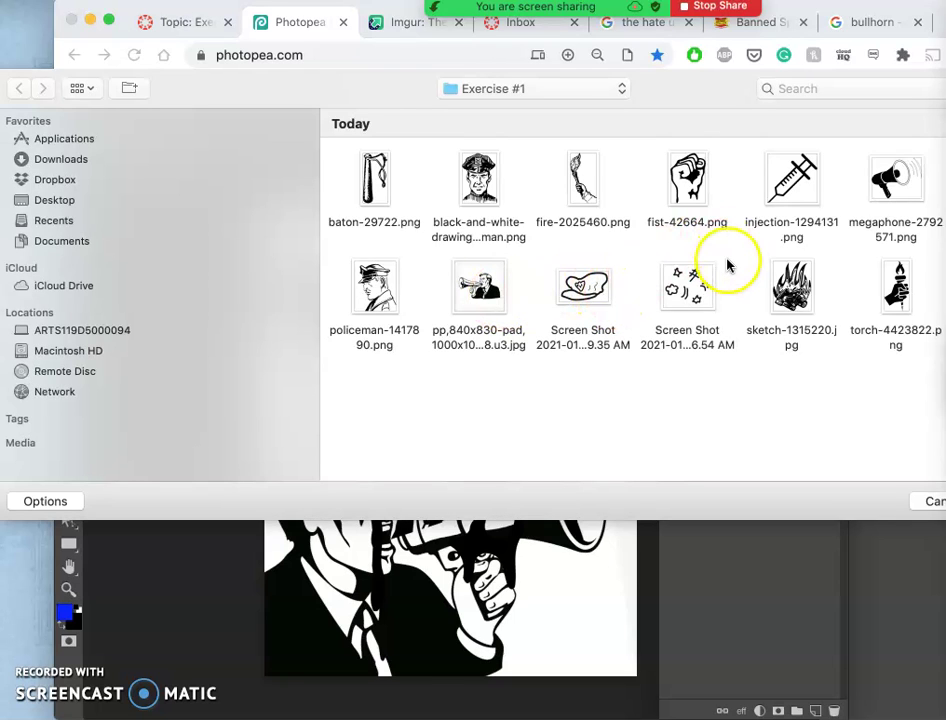
{"action": "left_click", "coordinate": [794, 290]}
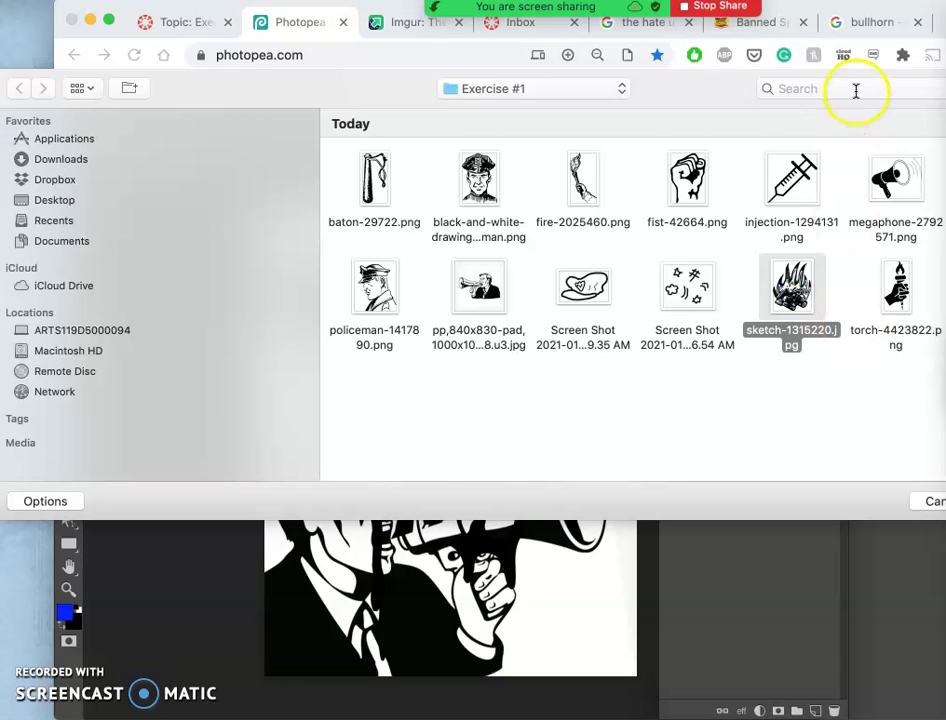
{"action": "double_click", "coordinate": [832, 316]}
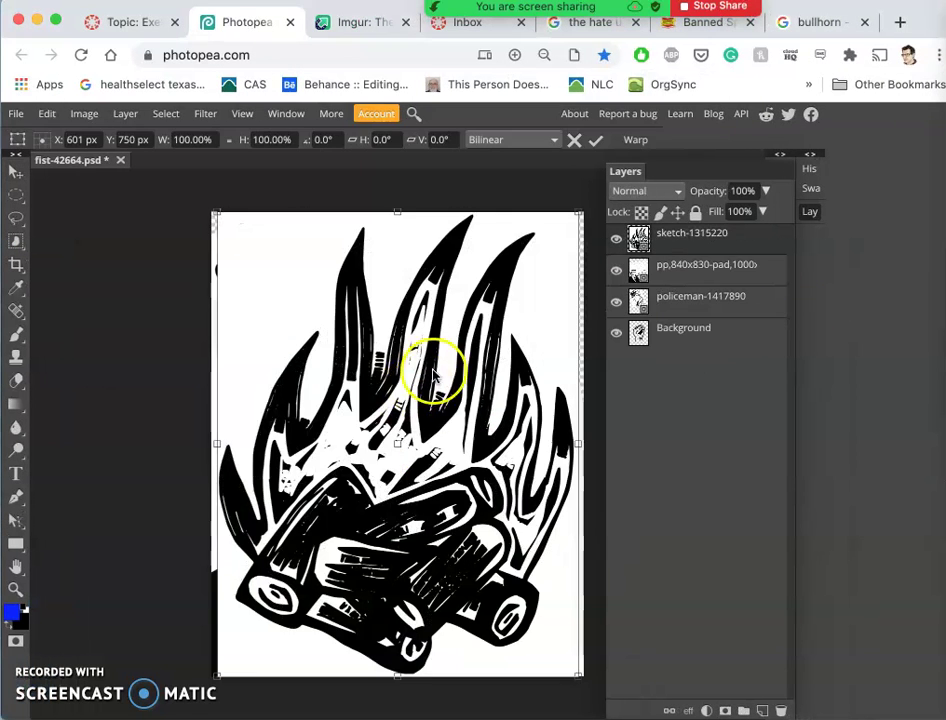
{"action": "left_click", "coordinate": [643, 189]}
{"action": "left_click", "coordinate": [640, 248]}
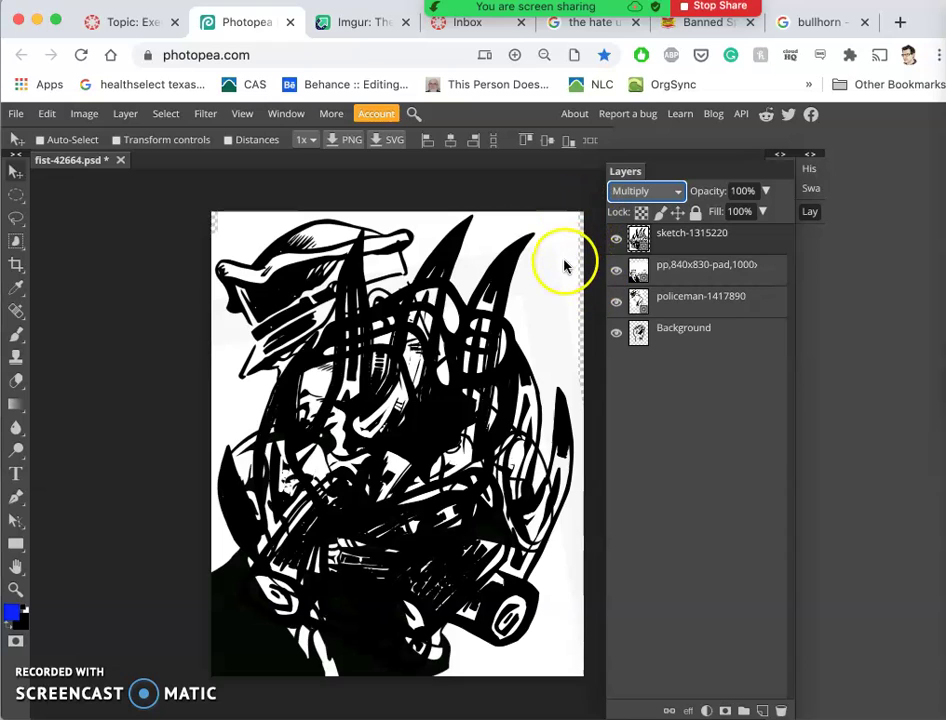
Shrink the fire drawing slightly, move it up and right, and commit the transform
{"action": "left_click", "coordinate": [46, 113]}
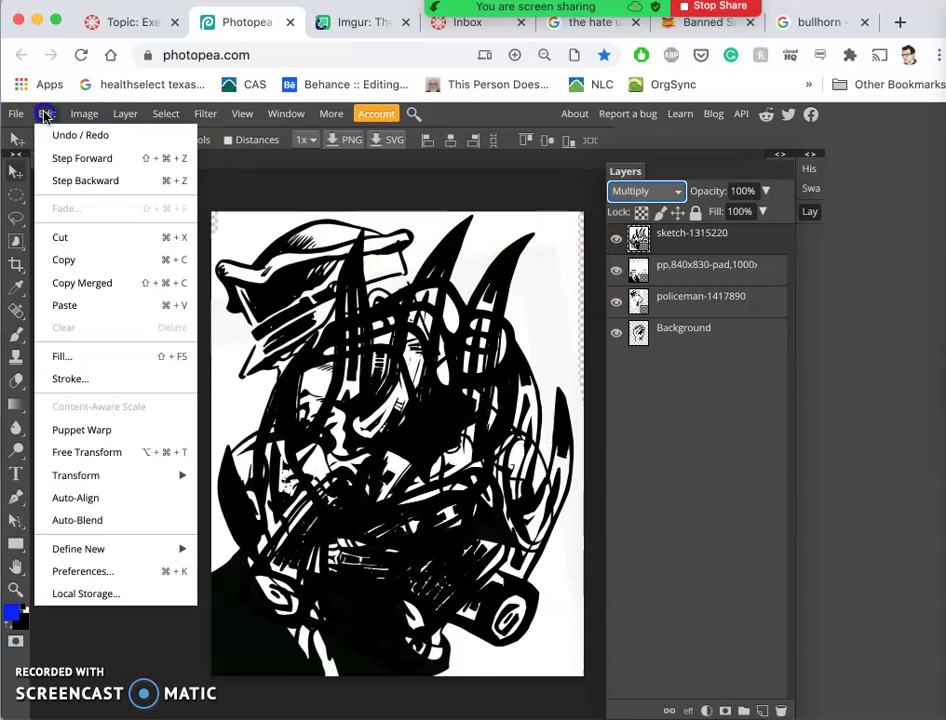
{"action": "left_click", "coordinate": [84, 453]}
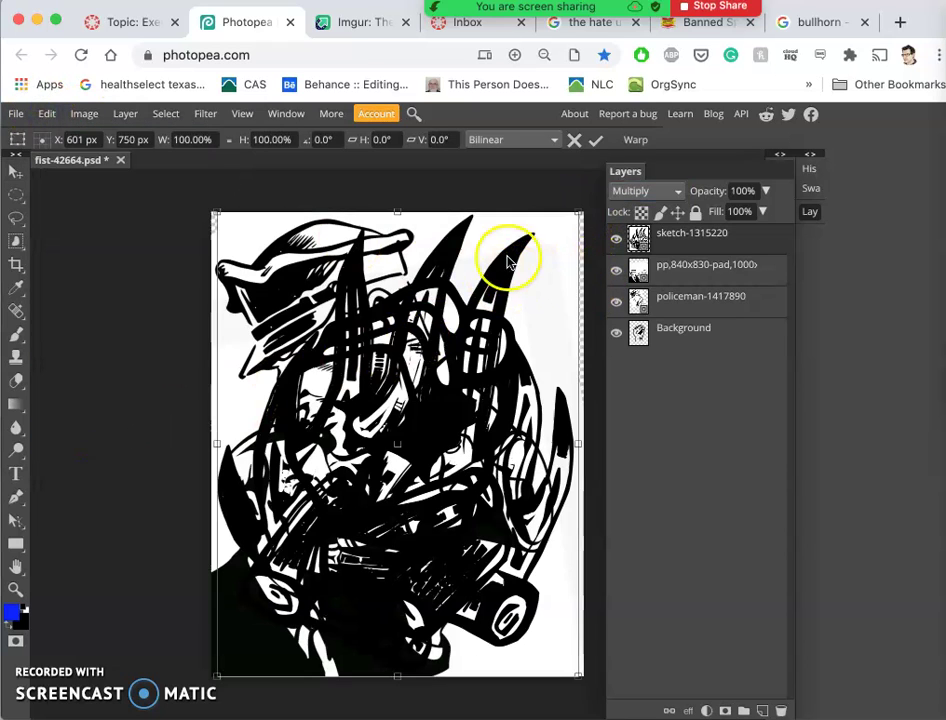
{"action": "left_click_drag", "start_coordinate": [577, 211], "coordinate": [600, 260]}
{"action": "left_click_drag", "start_coordinate": [480, 410], "coordinate": [496, 388]}
{"action": "key", "text": "Return"}
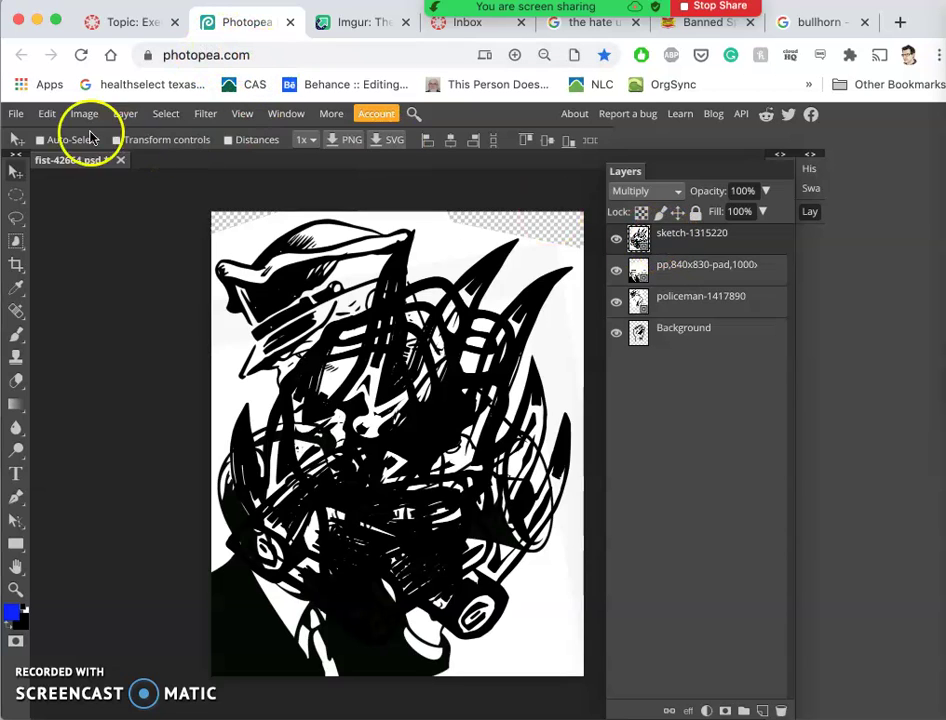
Place the Screen Shot doodle file into the document as a new layer
{"action": "left_click", "coordinate": [16, 114]}
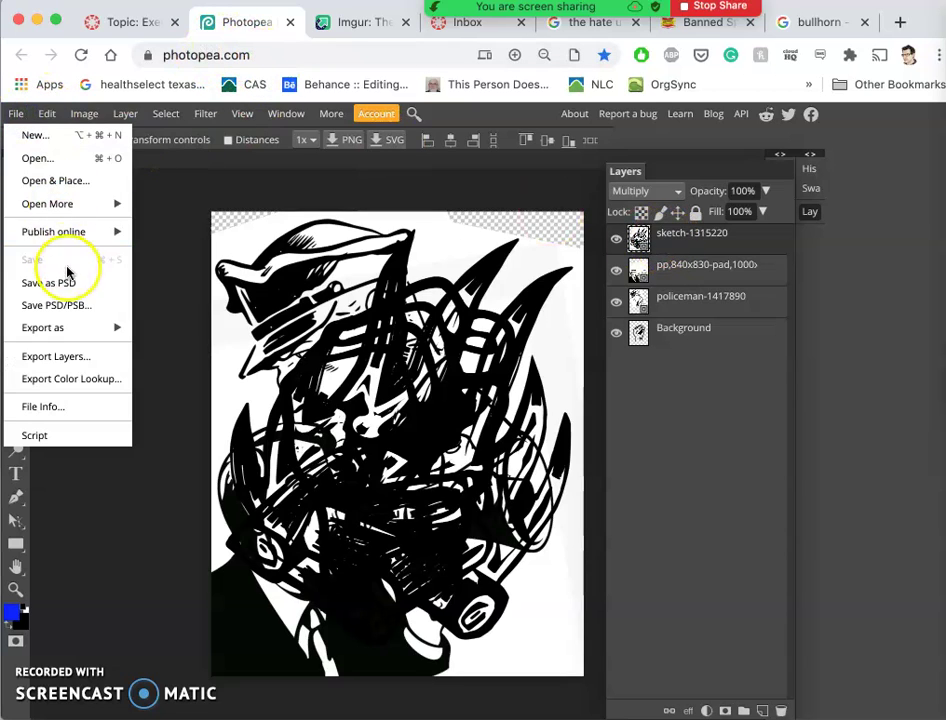
{"action": "left_click", "coordinate": [57, 180]}
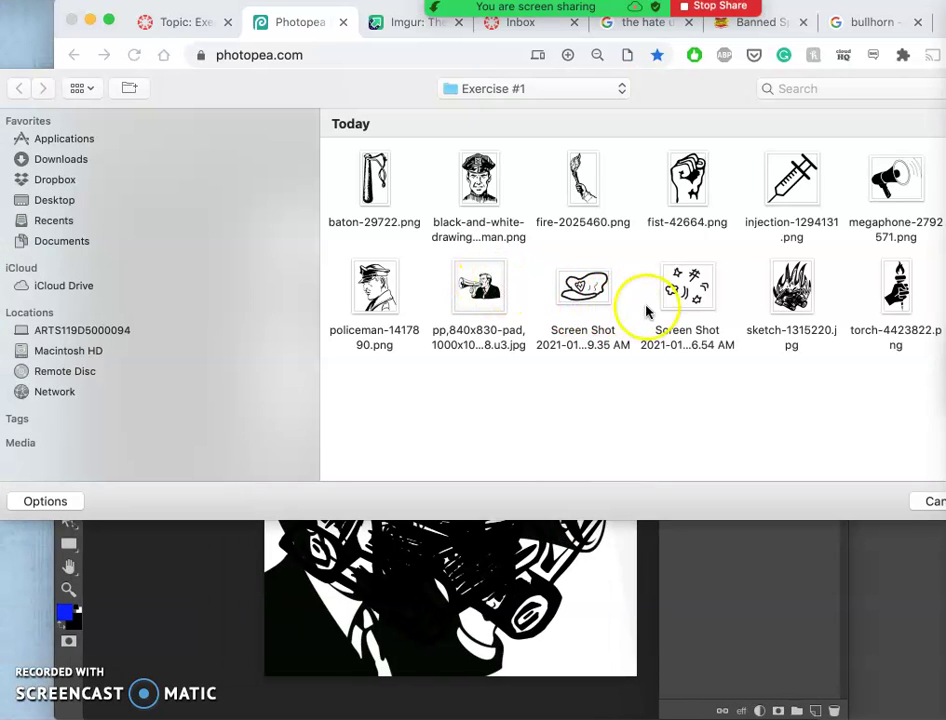
{"action": "left_click", "coordinate": [707, 290]}
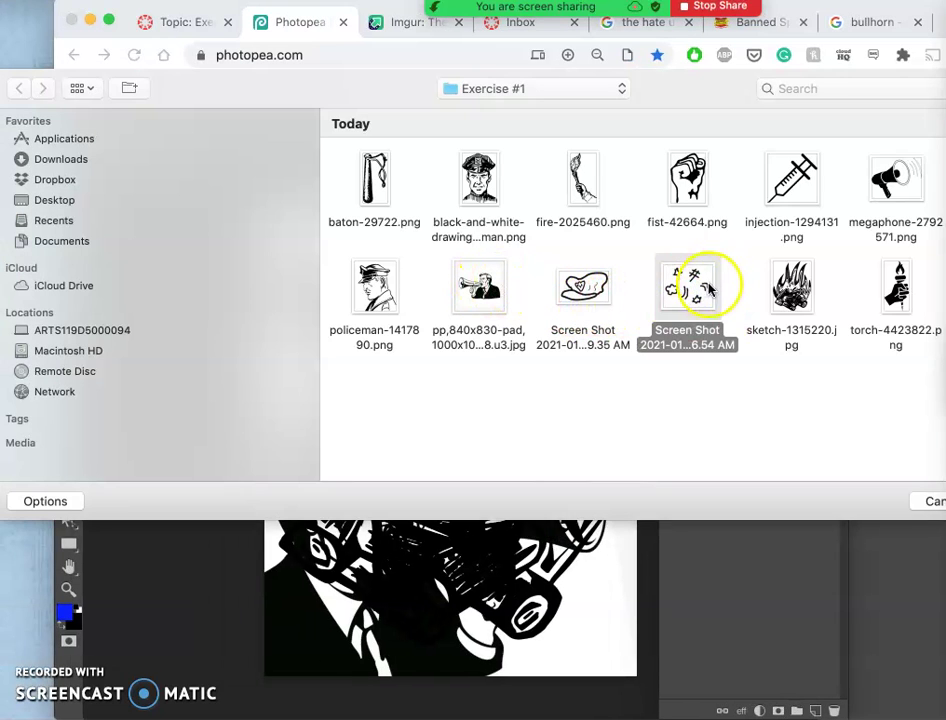
{"action": "key", "text": "Escape"}
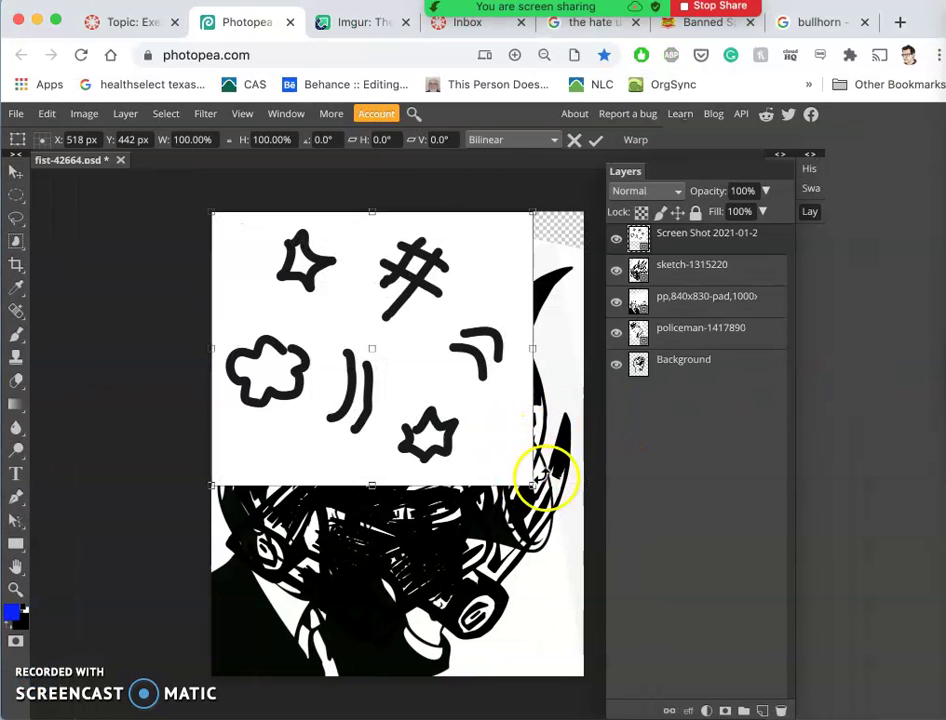
Rotate the doodle 52.1°, enlarge it to 127.48%, move it down-right and apply
{"action": "left_click_drag", "start_coordinate": [547, 487], "coordinate": [370, 663]}
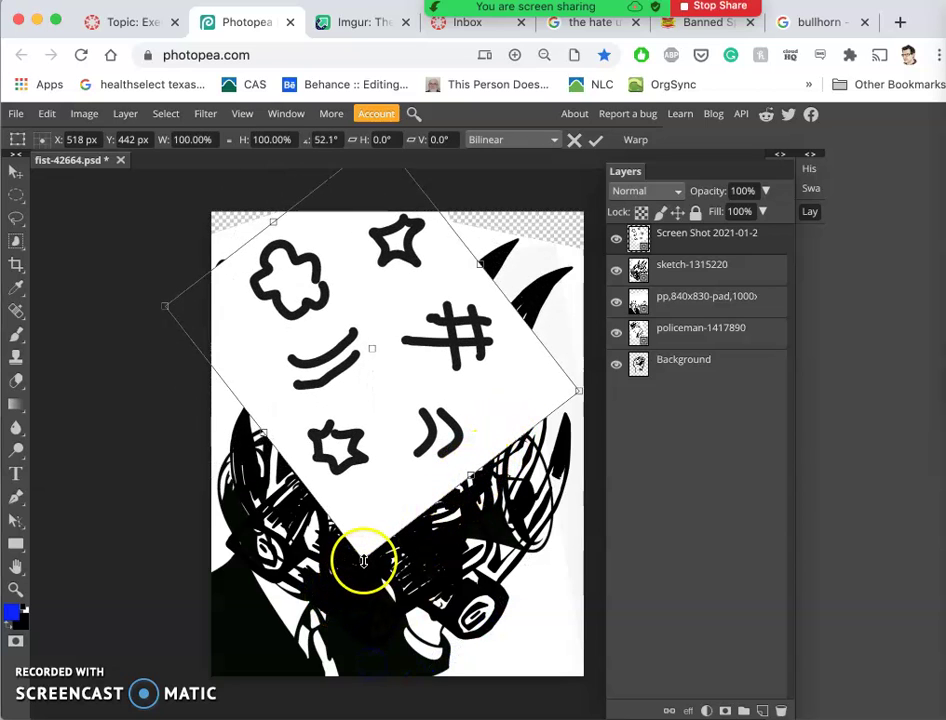
{"action": "left_click_drag", "start_coordinate": [363, 561], "coordinate": [370, 672]}
{"action": "left_click_drag", "start_coordinate": [490, 462], "coordinate": [532, 508]}
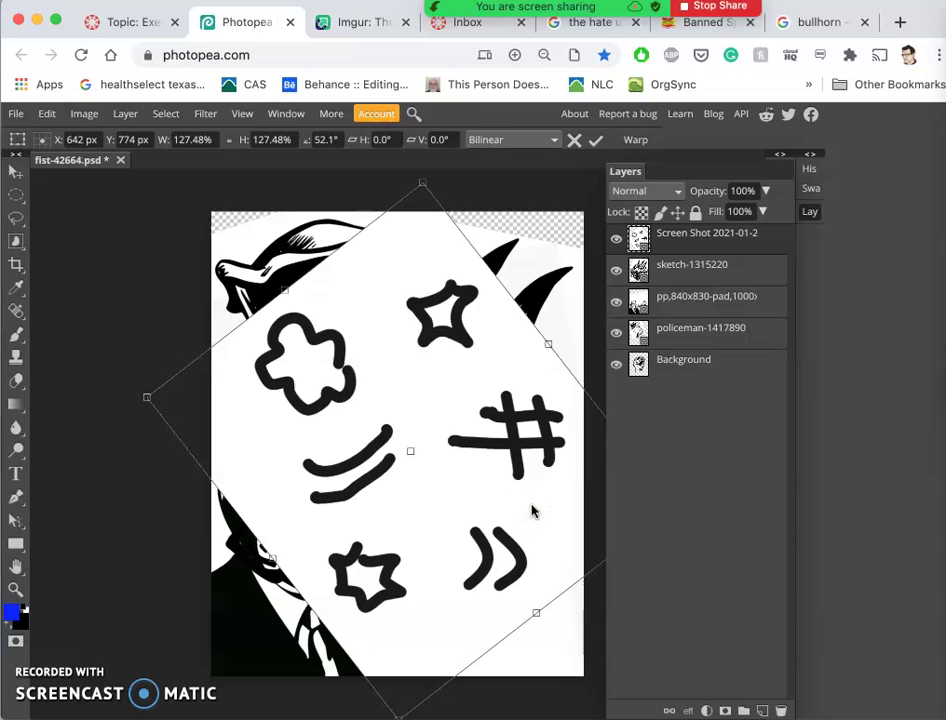
{"action": "key", "text": "Return"}
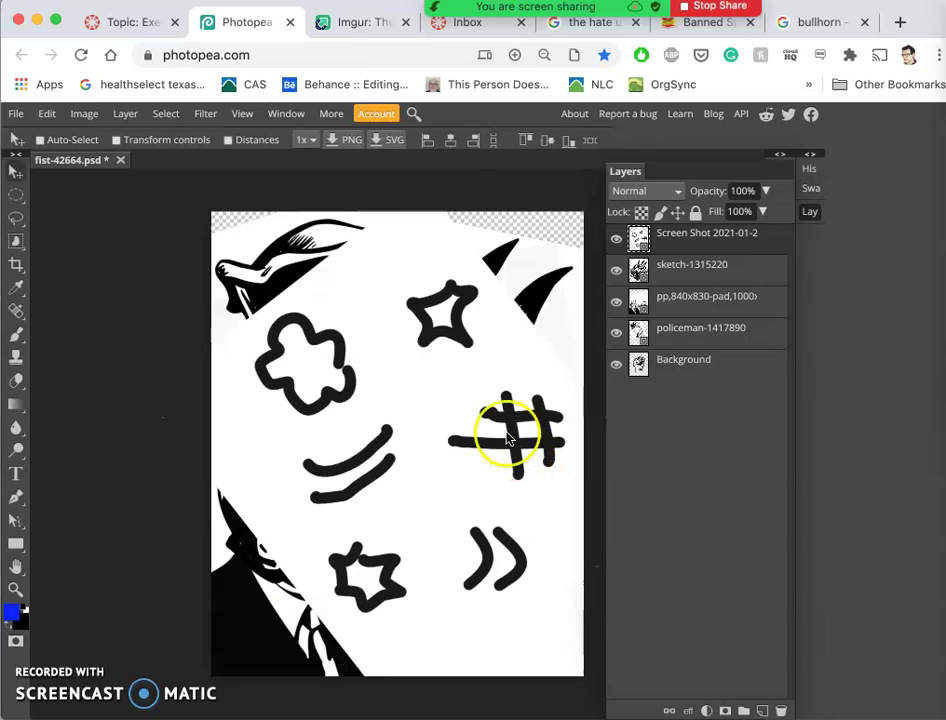
Set the doodle screenshot layer to Multiply, then hide all five layers one by one
{"action": "left_click", "coordinate": [653, 191]}
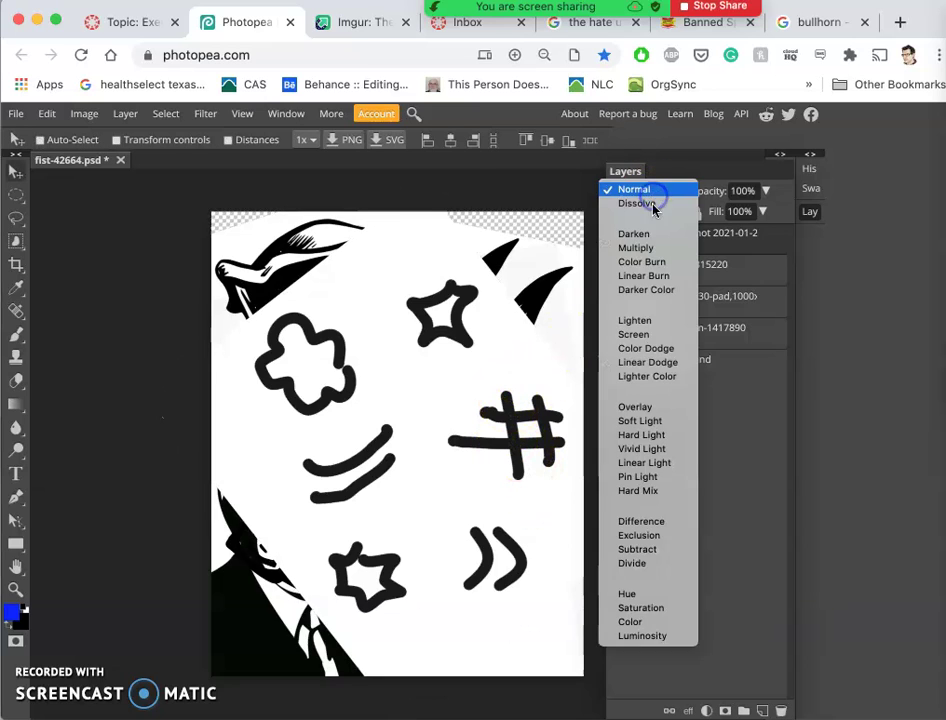
{"action": "left_click", "coordinate": [636, 241]}
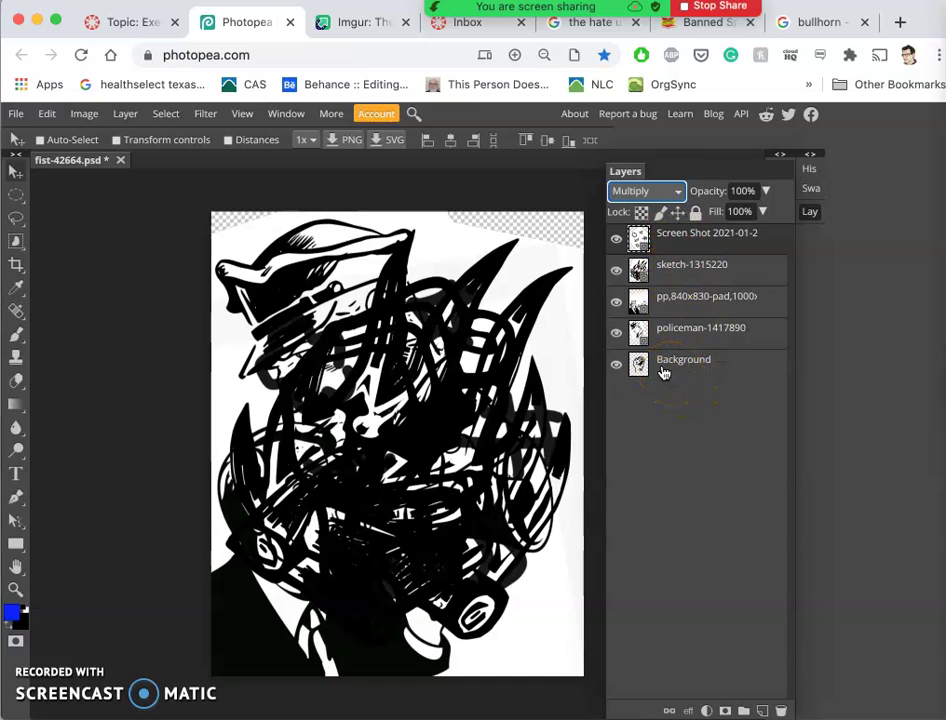
{"action": "left_click", "coordinate": [616, 364]}
{"action": "left_click", "coordinate": [616, 333]}
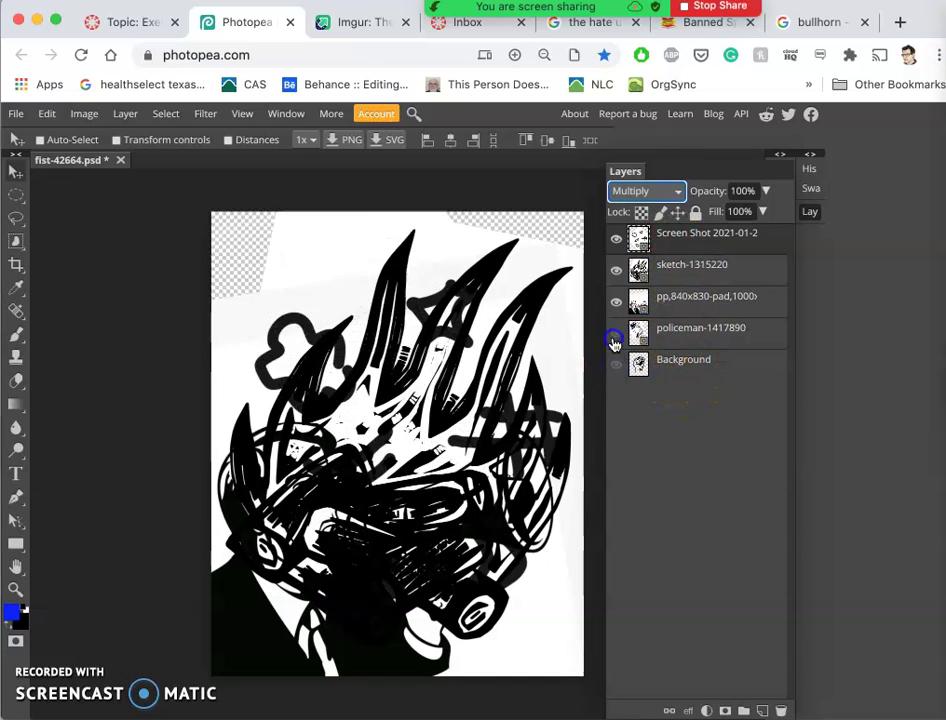
{"action": "left_click", "coordinate": [615, 303]}
{"action": "left_click", "coordinate": [616, 269]}
{"action": "left_click", "coordinate": [616, 239]}
Turn all five layers back on and select the Background layer
{"action": "left_click", "coordinate": [616, 240]}
{"action": "left_click", "coordinate": [615, 270]}
{"action": "left_click", "coordinate": [615, 302]}
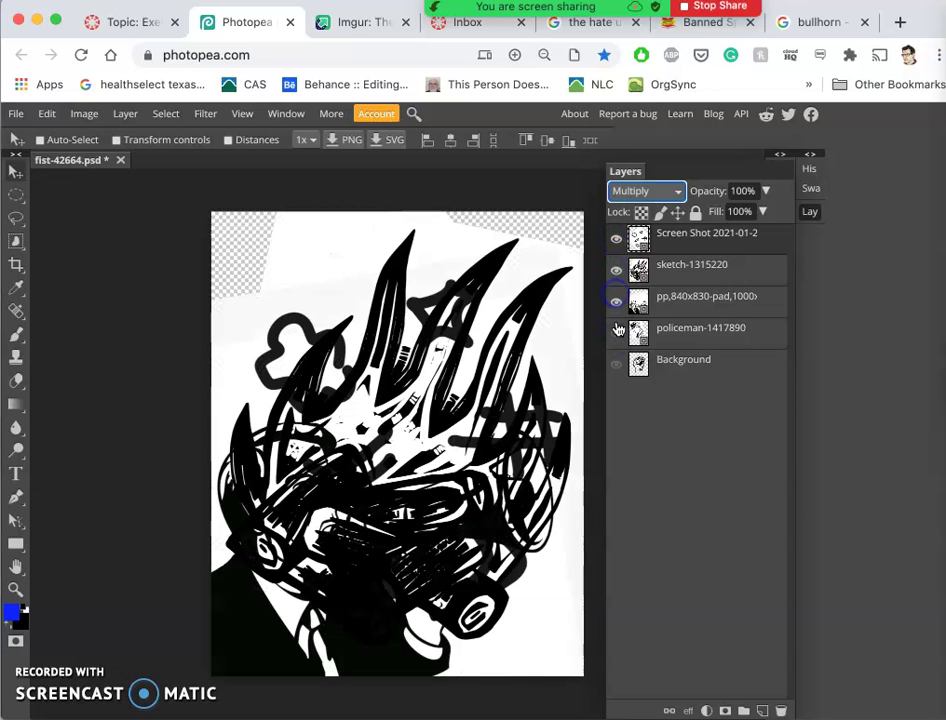
{"action": "left_click", "coordinate": [616, 333]}
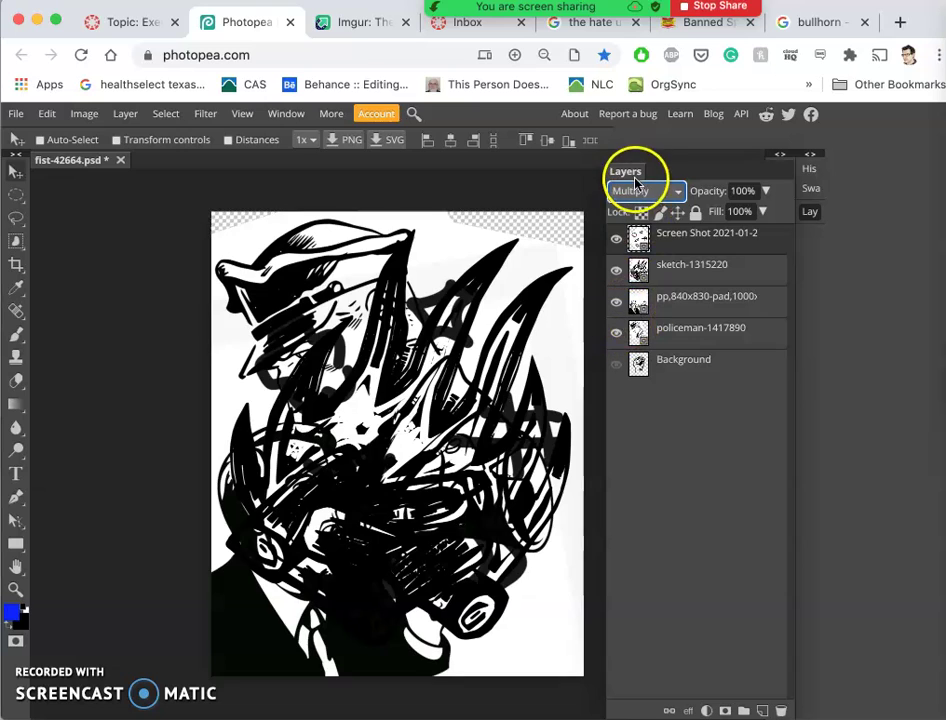
{"action": "left_click", "coordinate": [617, 367]}
{"action": "left_click", "coordinate": [617, 367]}
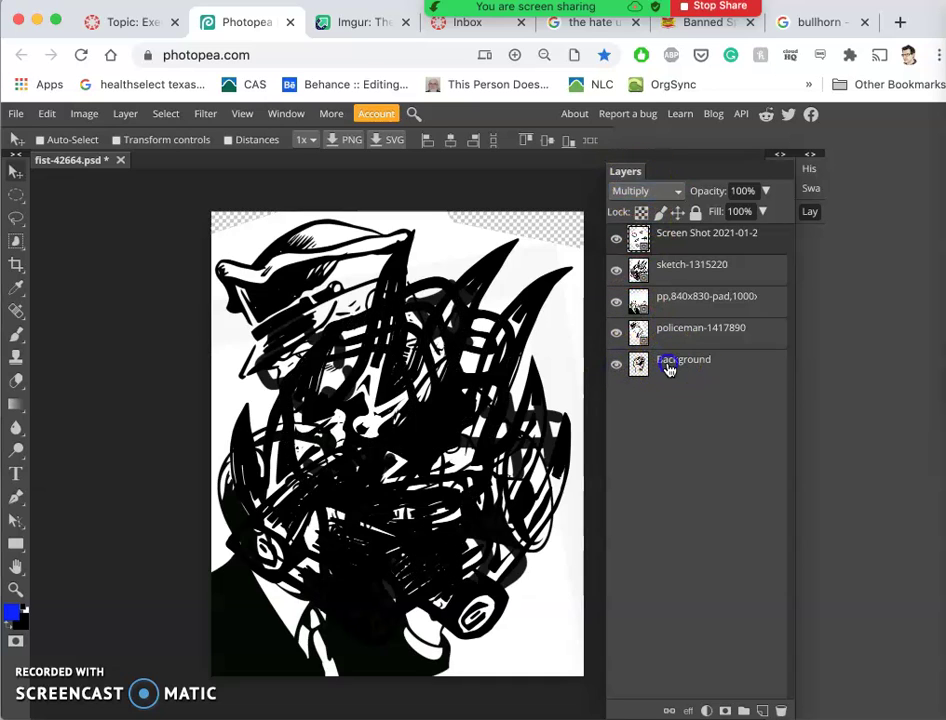
{"action": "left_click", "coordinate": [668, 364]}
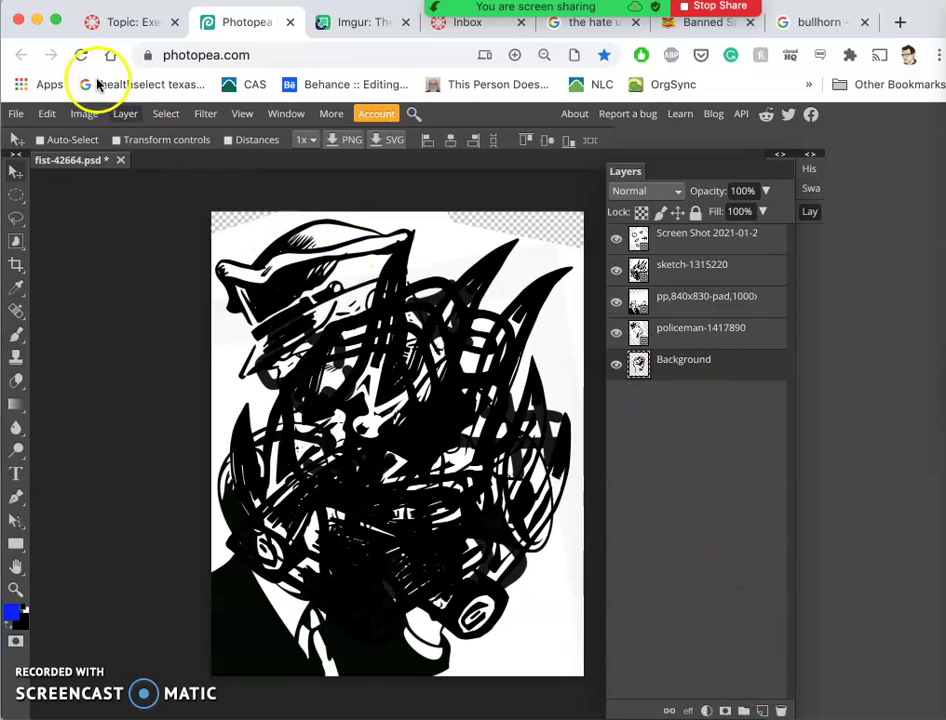
Add a new layer with Layer > New > Layer, then delete it again
{"action": "left_click", "coordinate": [127, 118]}
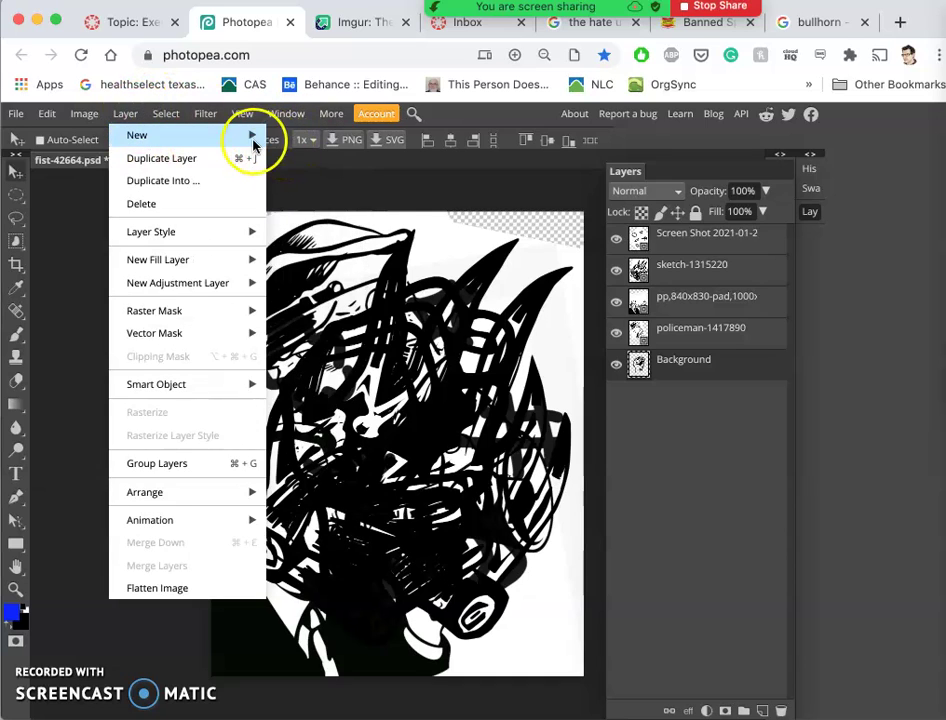
{"action": "mouse_move", "coordinate": [256, 139]}
{"action": "left_click", "coordinate": [290, 137]}
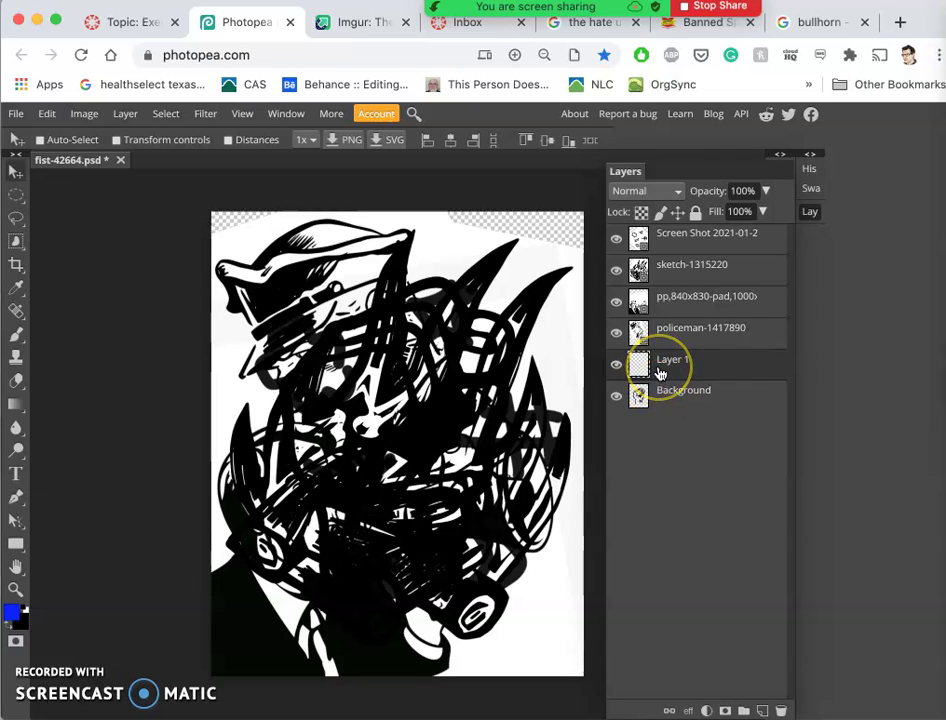
{"action": "double_click", "coordinate": [658, 370]}
{"action": "key", "text": "Delete"}
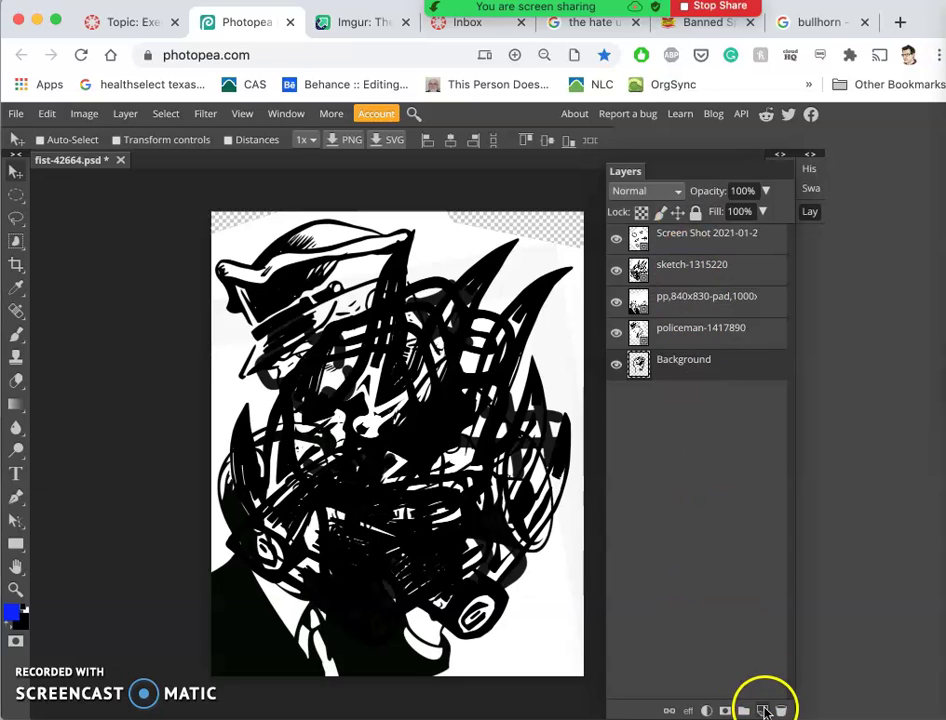
Create Layer 1 from the Layers panel and drag it below Background
{"action": "left_click", "coordinate": [763, 710]}
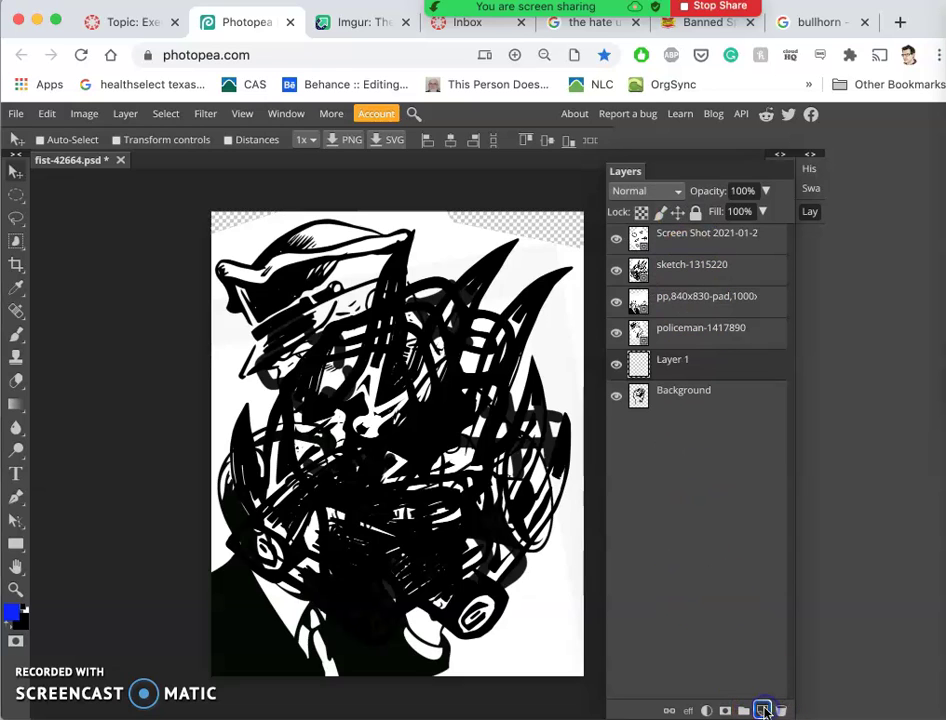
{"action": "left_click", "coordinate": [709, 371]}
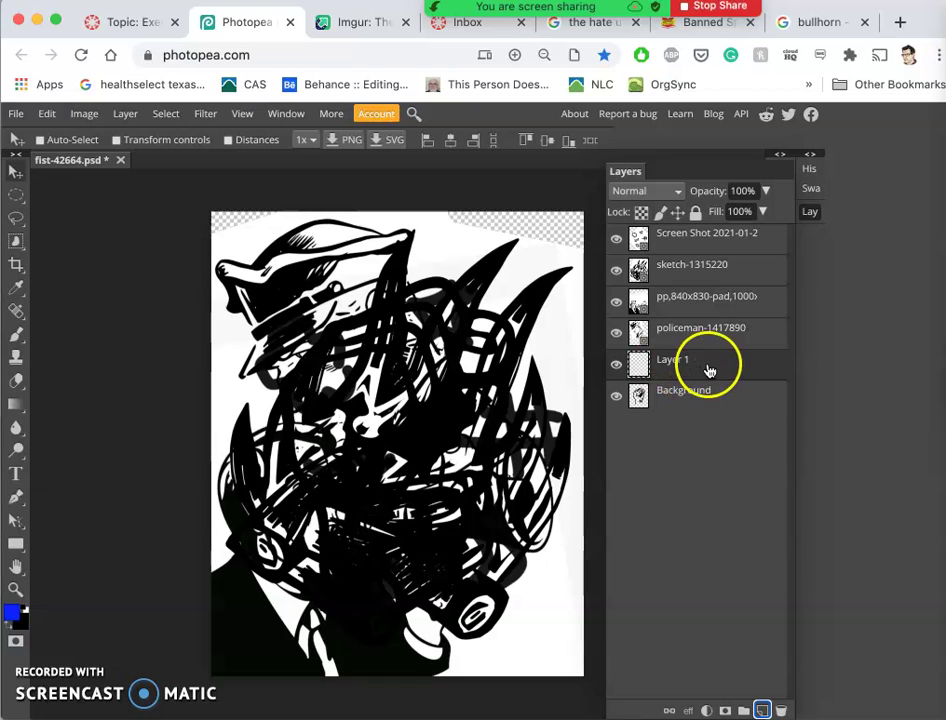
{"action": "left_click_drag", "start_coordinate": [706, 380], "coordinate": [705, 420]}
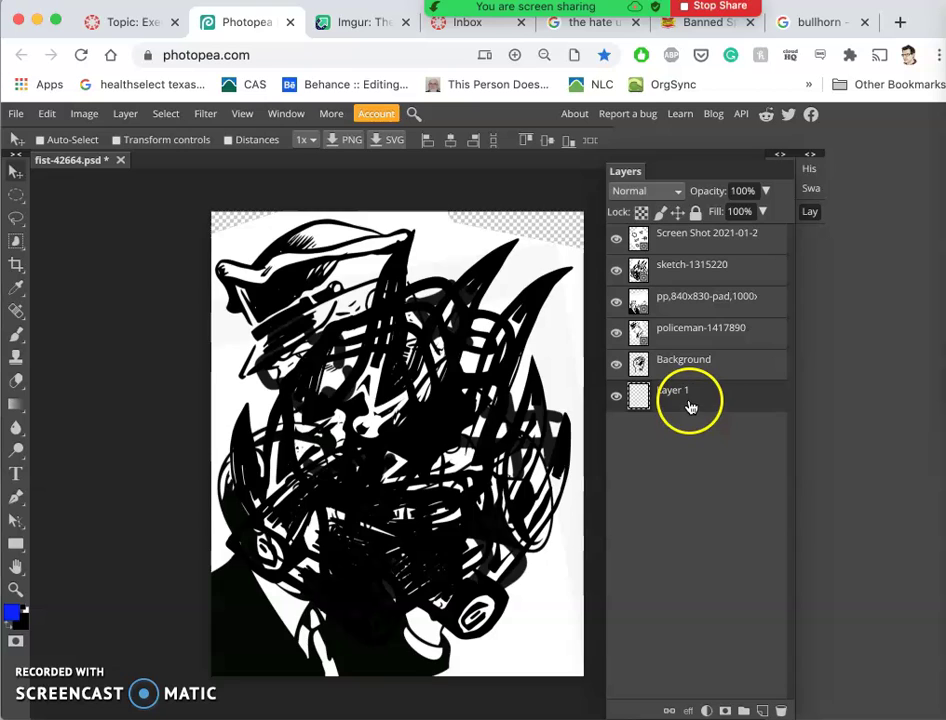
Fill Layer 1 with solid white using Edit > Fill
{"action": "left_click", "coordinate": [47, 113]}
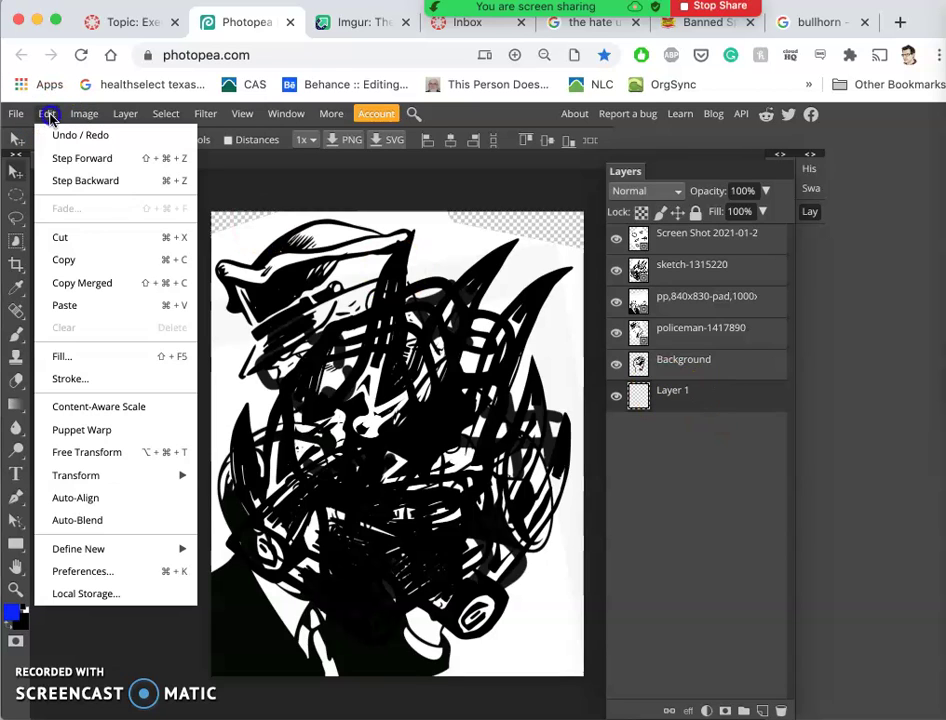
{"action": "left_click", "coordinate": [62, 358]}
{"action": "left_click", "coordinate": [193, 266]}
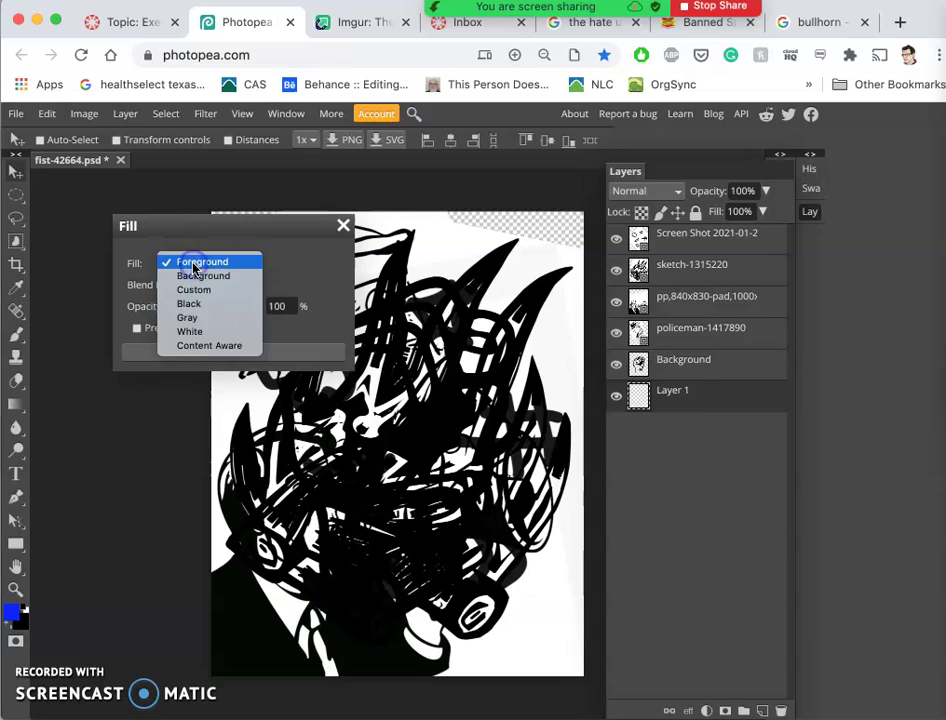
{"action": "left_click", "coordinate": [189, 331]}
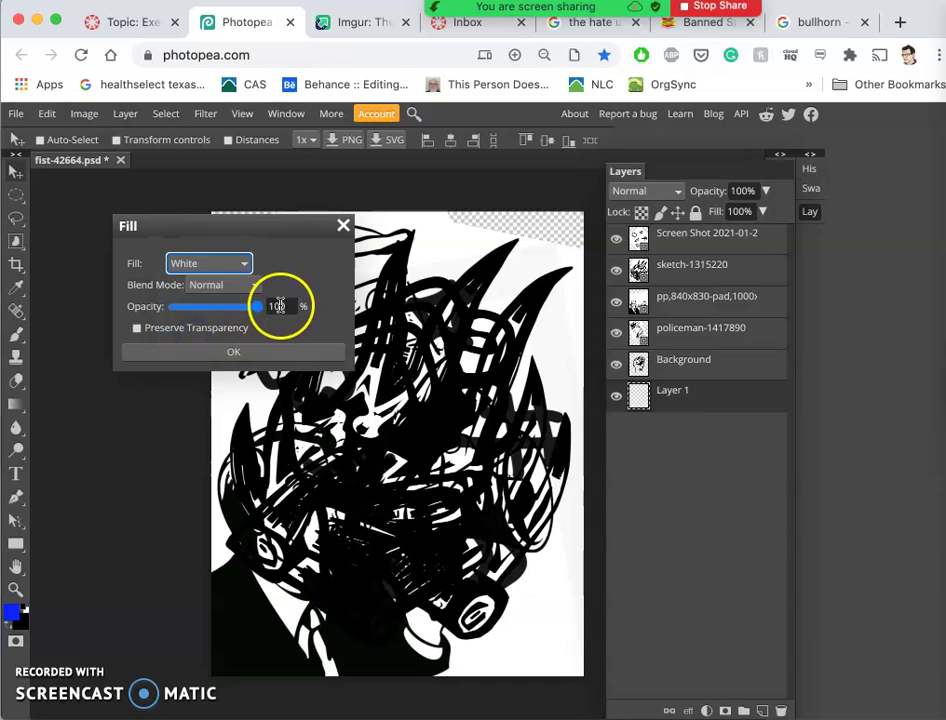
{"action": "left_click", "coordinate": [220, 352]}
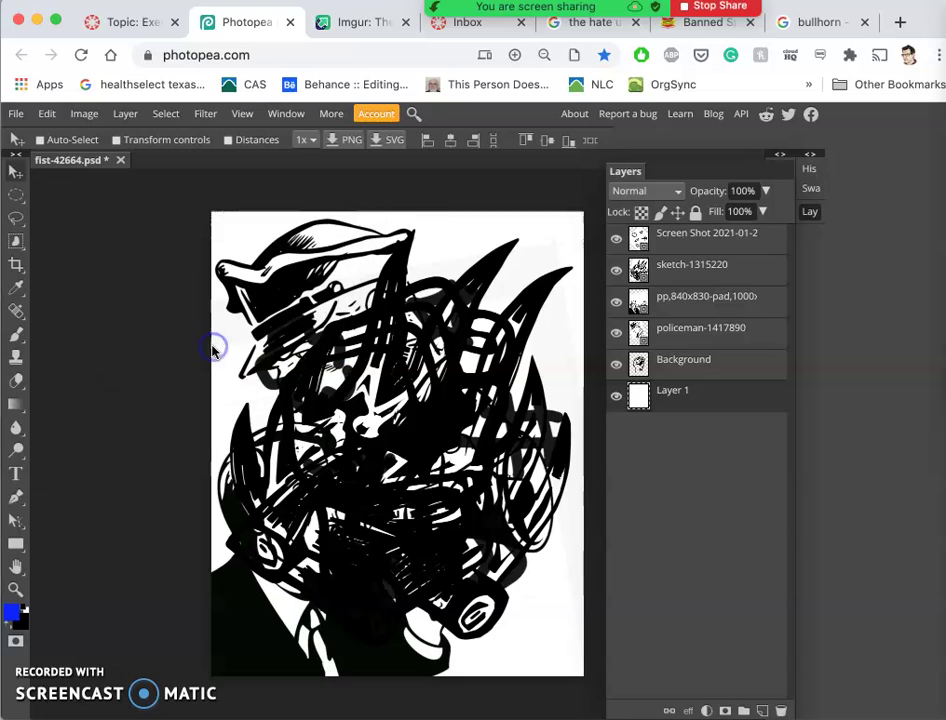
Hide each layer from Background up to the screenshot doodle, then show them all again
{"action": "left_click", "coordinate": [617, 366]}
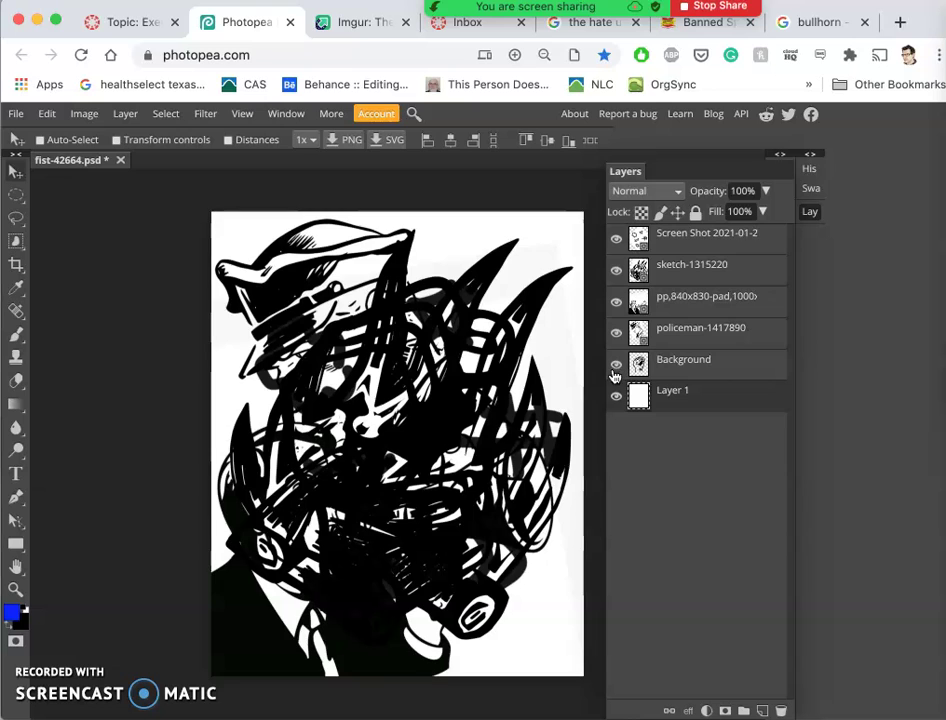
{"action": "left_click", "coordinate": [615, 364]}
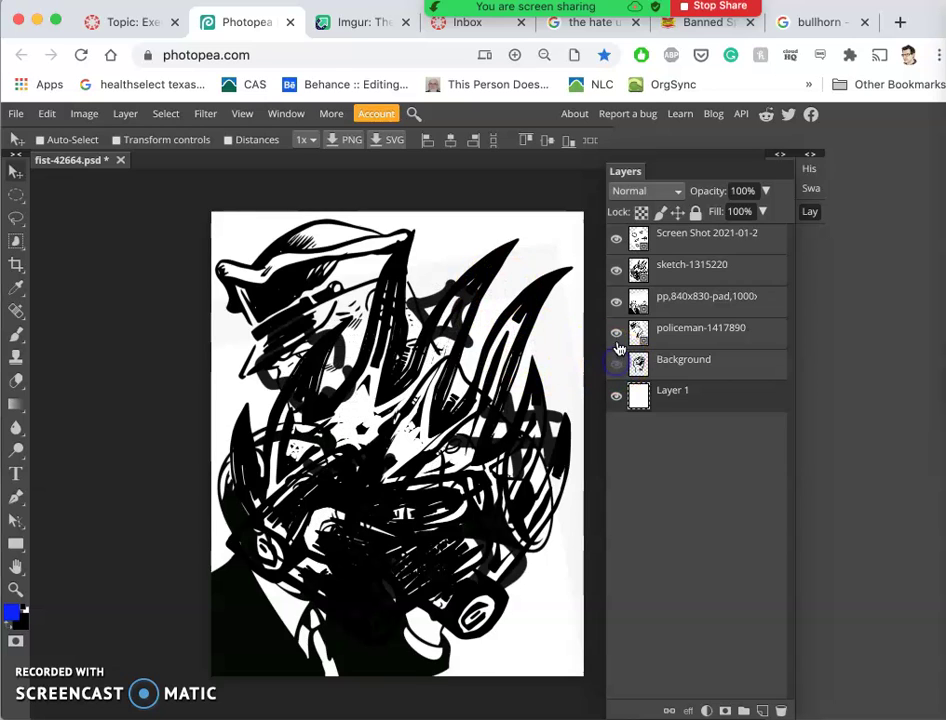
{"action": "left_click", "coordinate": [618, 333]}
{"action": "left_click", "coordinate": [617, 302]}
{"action": "left_click", "coordinate": [618, 272]}
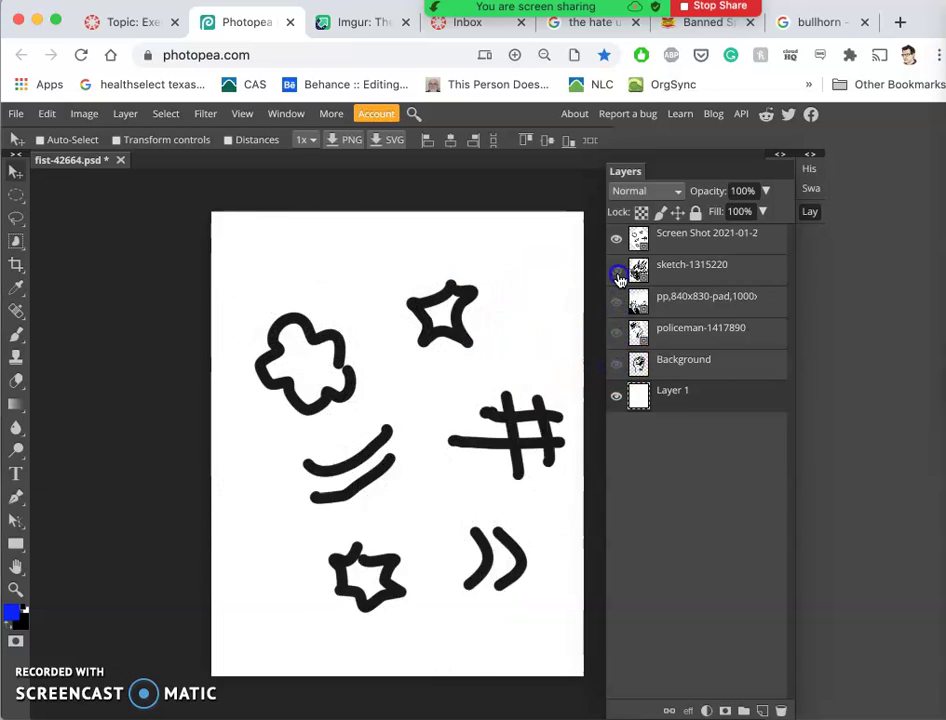
{"action": "left_click", "coordinate": [616, 240]}
{"action": "left_click", "coordinate": [616, 241]}
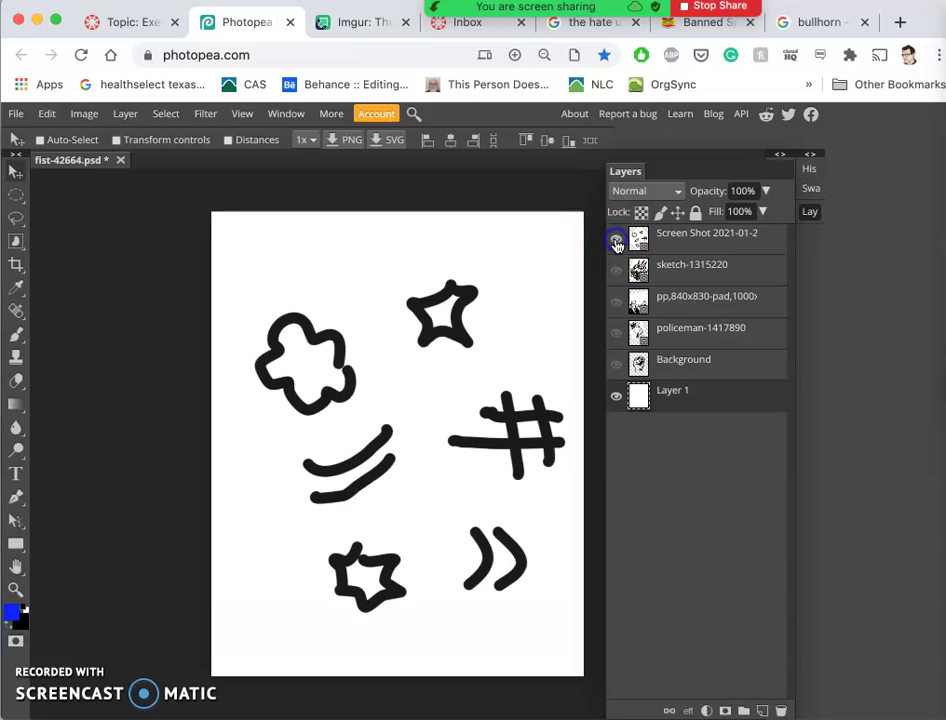
{"action": "left_click", "coordinate": [617, 271]}
{"action": "left_click", "coordinate": [616, 300]}
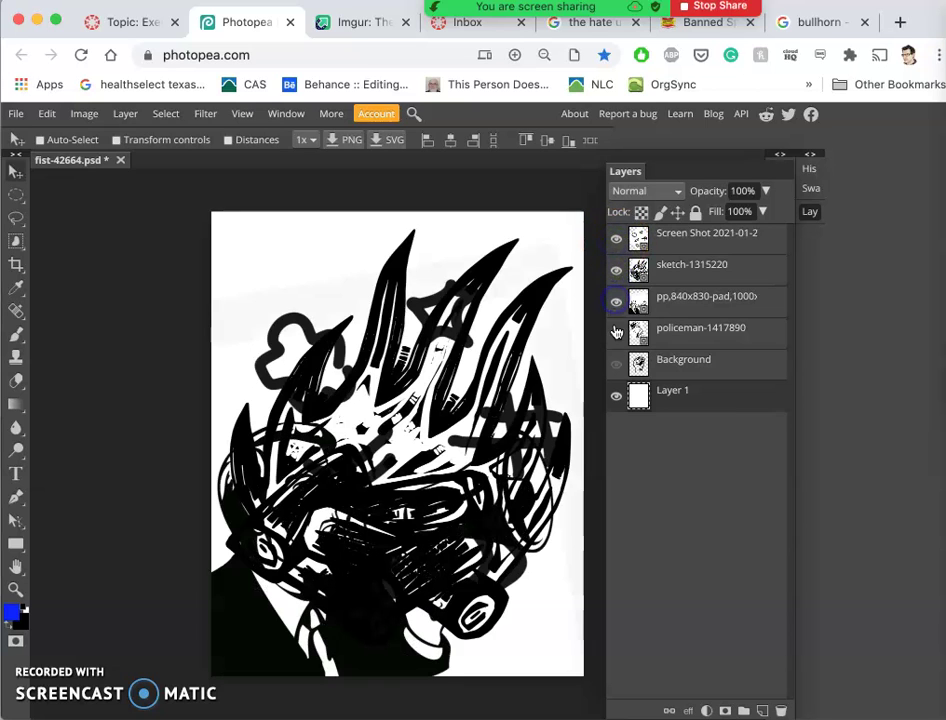
{"action": "left_click", "coordinate": [615, 334]}
{"action": "left_click", "coordinate": [616, 366]}
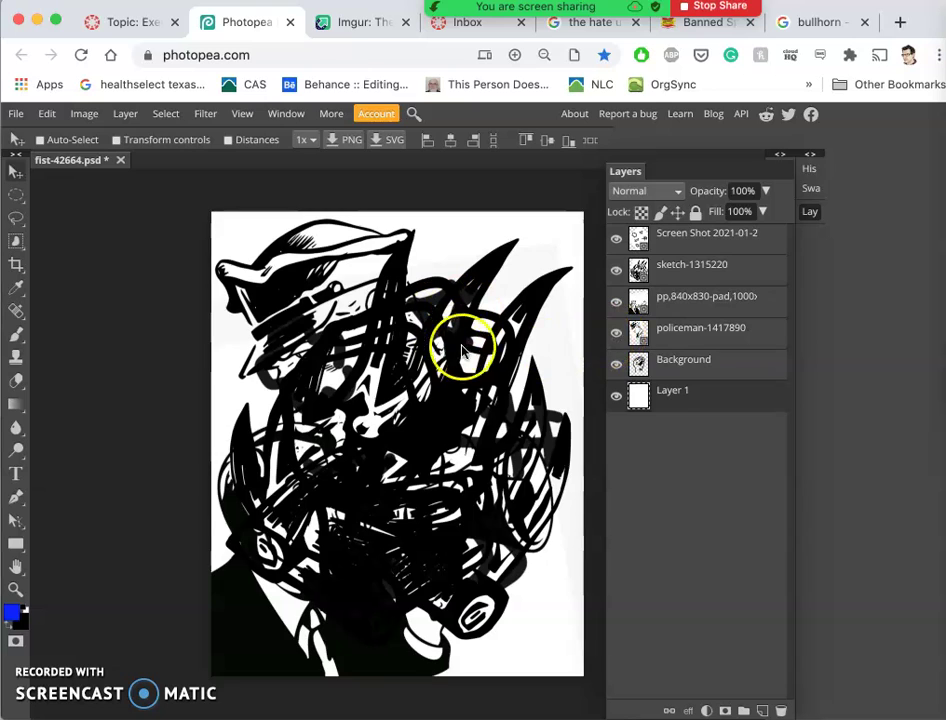
Save the collage as fist-42664.psd with File > Save as PSD
{"action": "left_click", "coordinate": [16, 114]}
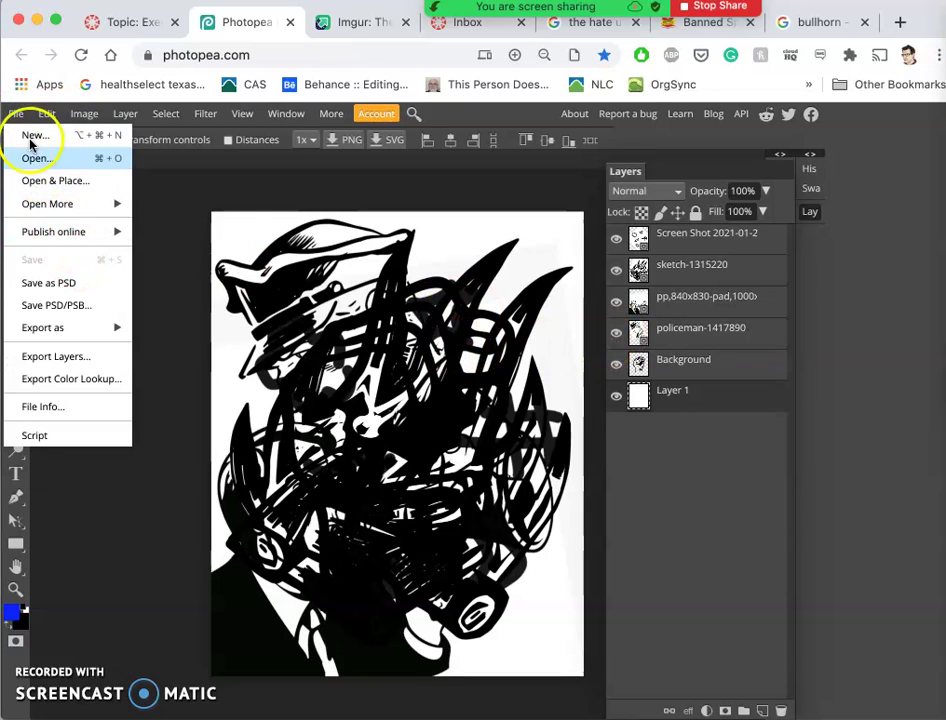
{"action": "left_click", "coordinate": [47, 287]}
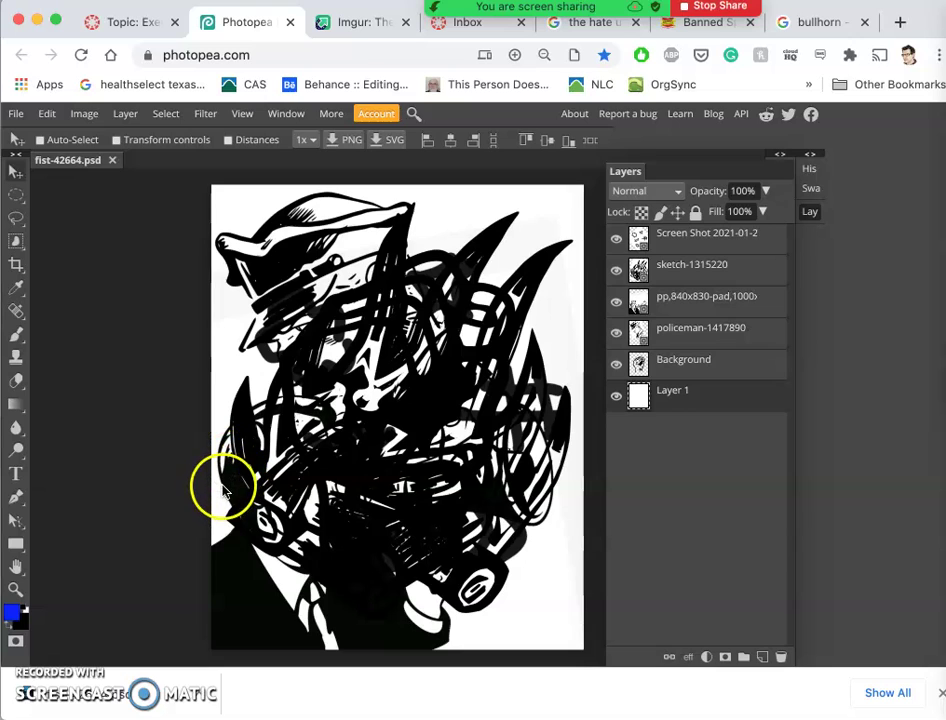
{"action": "mouse_move", "coordinate": [15, 545]}
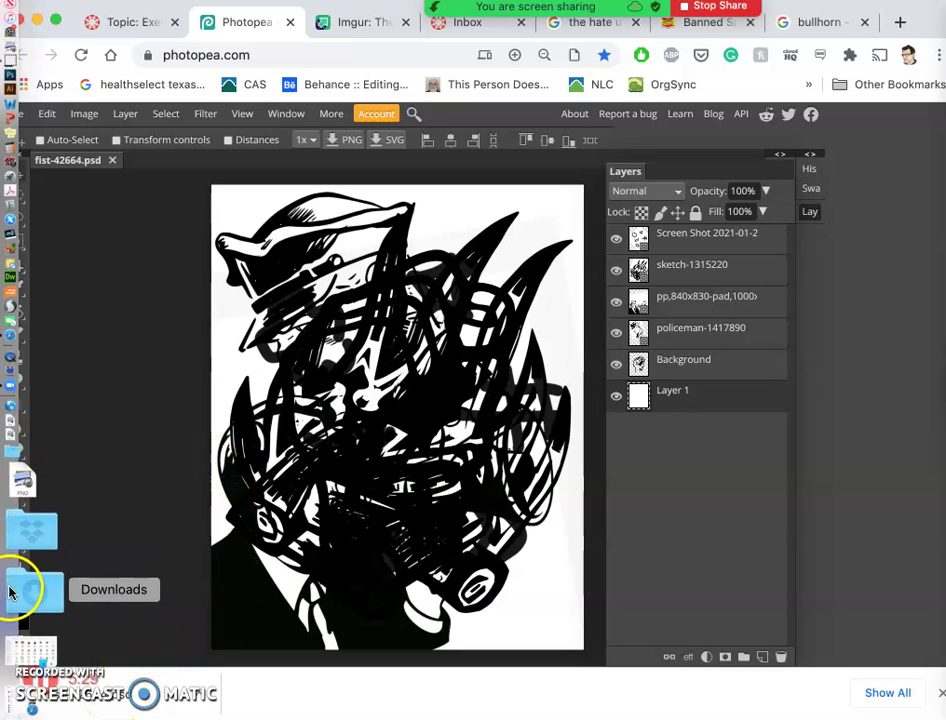
Rename fist-42664.psd in Finder's Downloads to the SP21 exercise name and open it in Photoshop
{"action": "left_click", "coordinate": [20, 592]}
{"action": "scroll", "coordinate": [458, 566], "scroll_direction": "down", "scroll_amount": 5}
{"action": "left_click", "coordinate": [278, 596]}
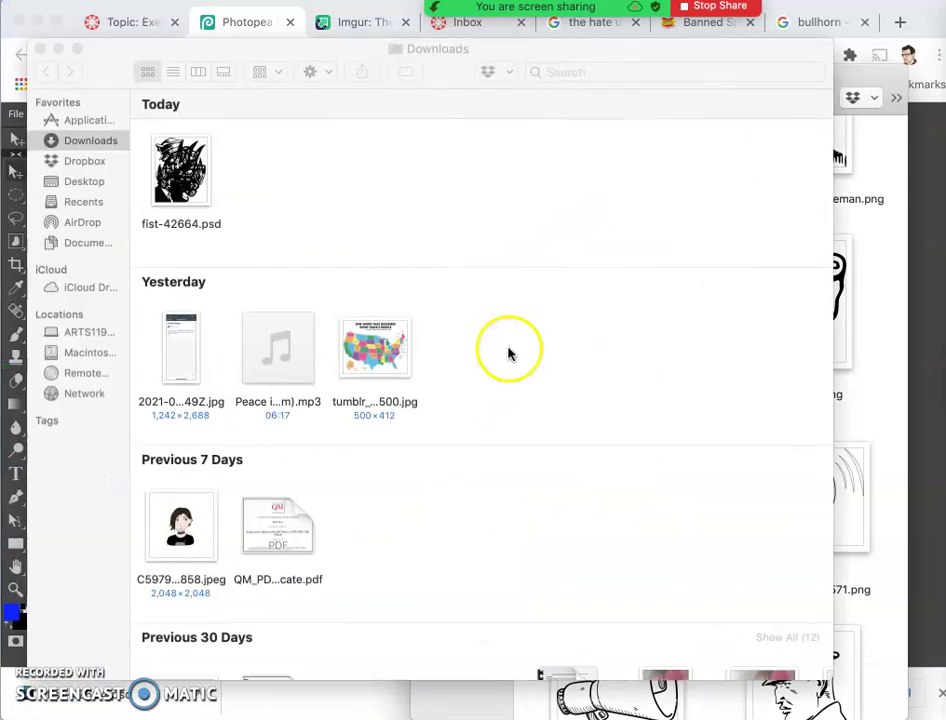
{"action": "left_click", "coordinate": [190, 223]}
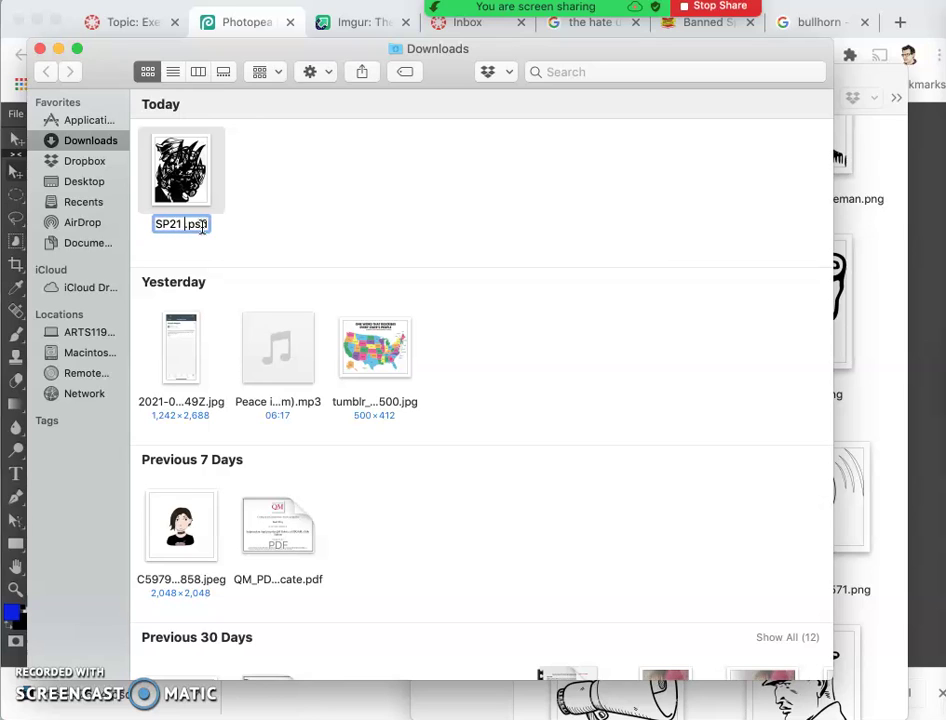
{"action": "left_click", "coordinate": [282, 191]}
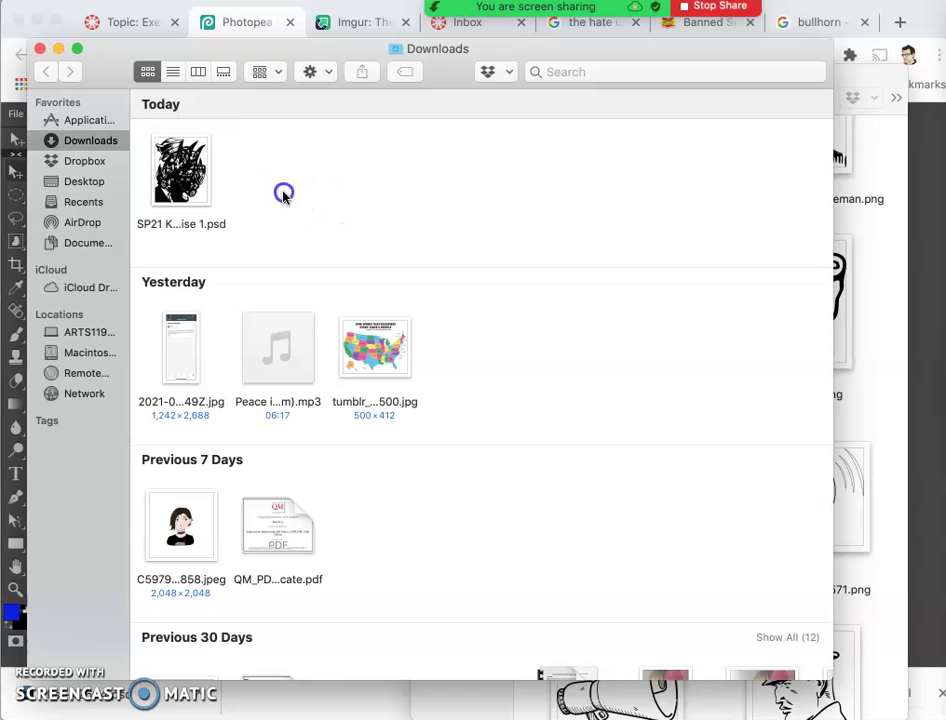
{"action": "left_click", "coordinate": [186, 190]}
{"action": "double_click", "coordinate": [187, 194]}
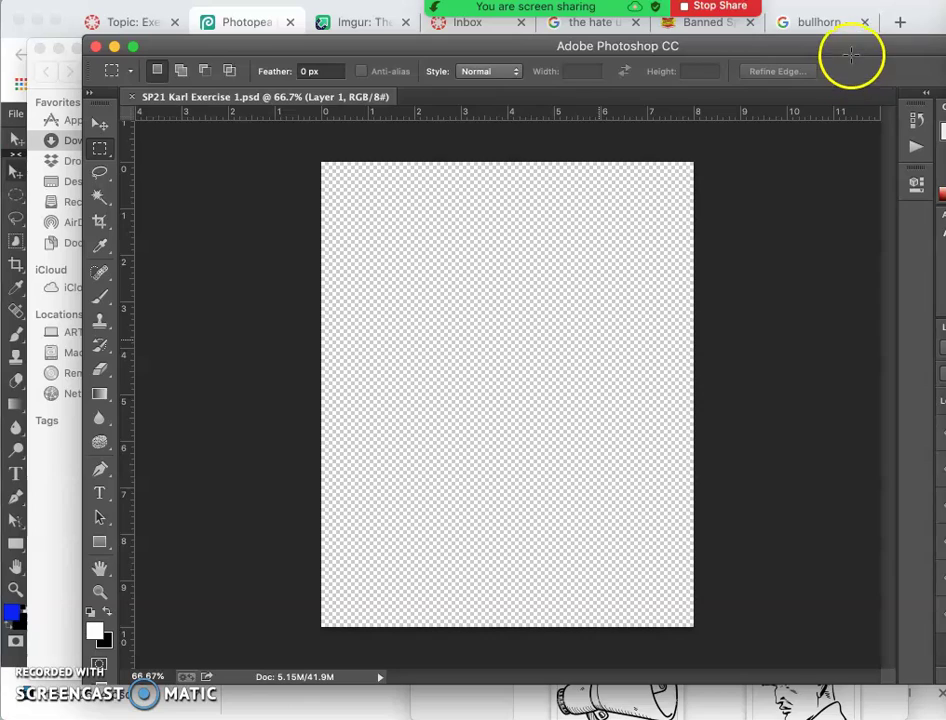
Inspect the saved collage's layers and tools in Photoshop, then close the document window
{"action": "left_click_drag", "start_coordinate": [847, 46], "coordinate": [722, 48]}
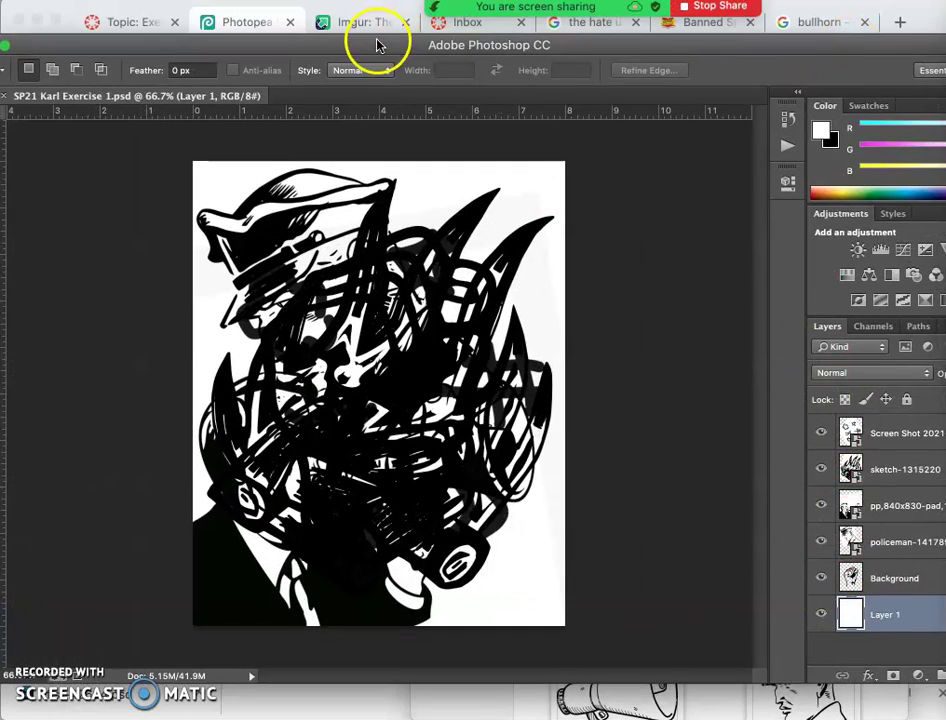
{"action": "left_click_drag", "start_coordinate": [378, 46], "coordinate": [479, 38]}
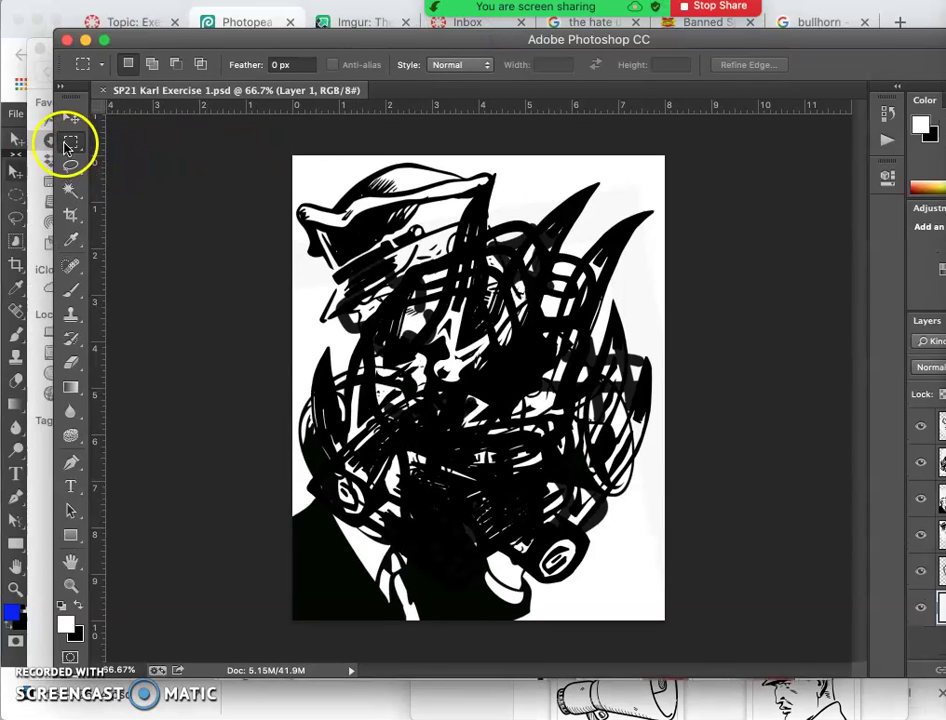
{"action": "left_click", "coordinate": [71, 143]}
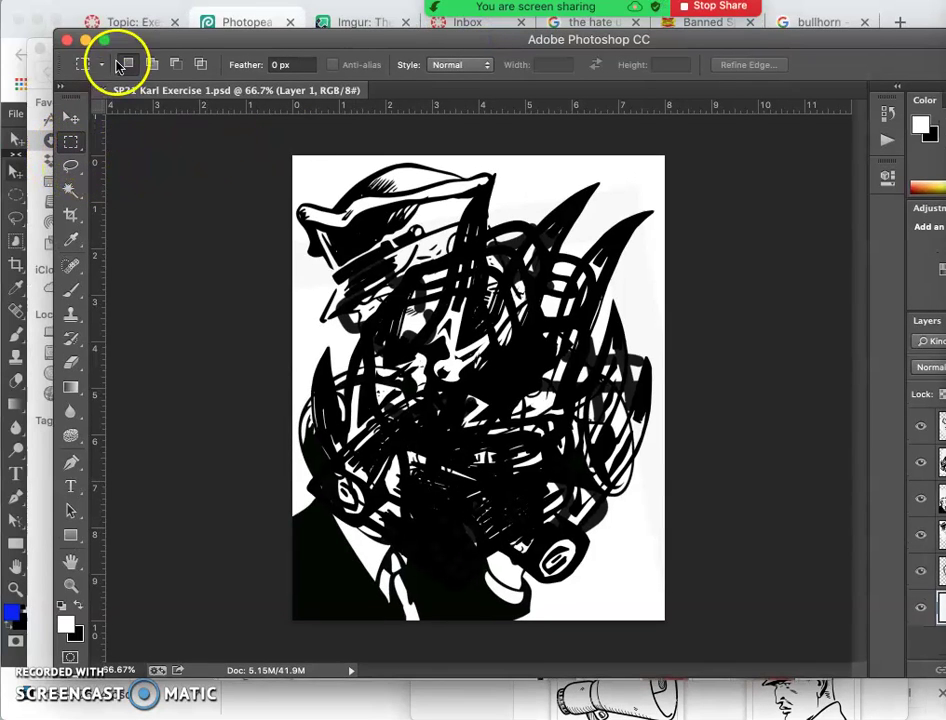
{"action": "left_click_drag", "start_coordinate": [130, 45], "coordinate": [199, 45]}
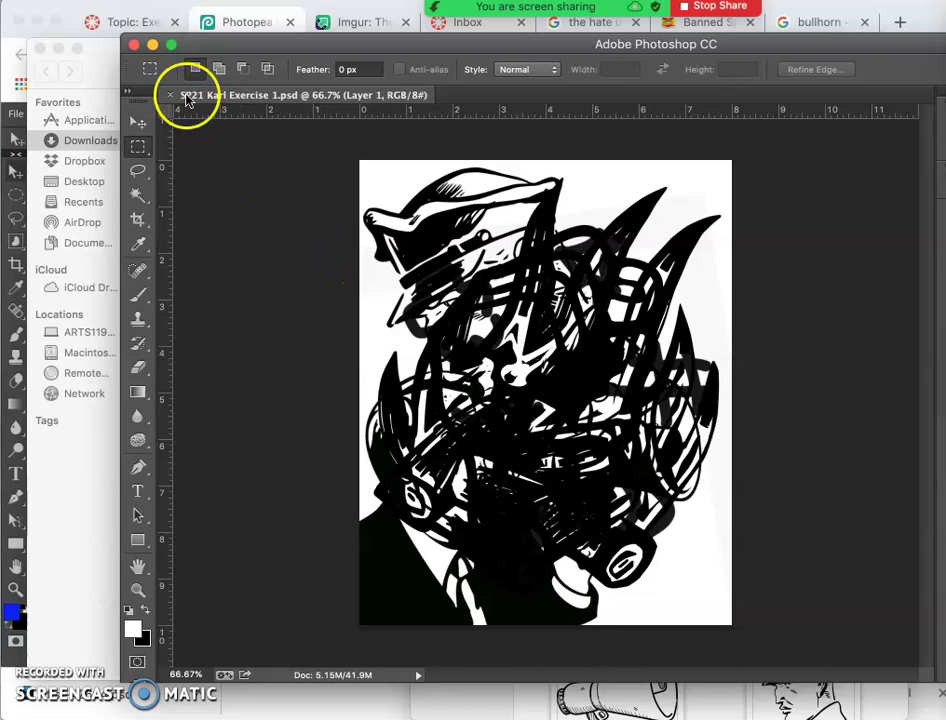
{"action": "left_click", "coordinate": [135, 47]}
Quit Photoshop and move the Downloads window aside to bring Photopea forward
{"action": "left_click", "coordinate": [88, 2]}
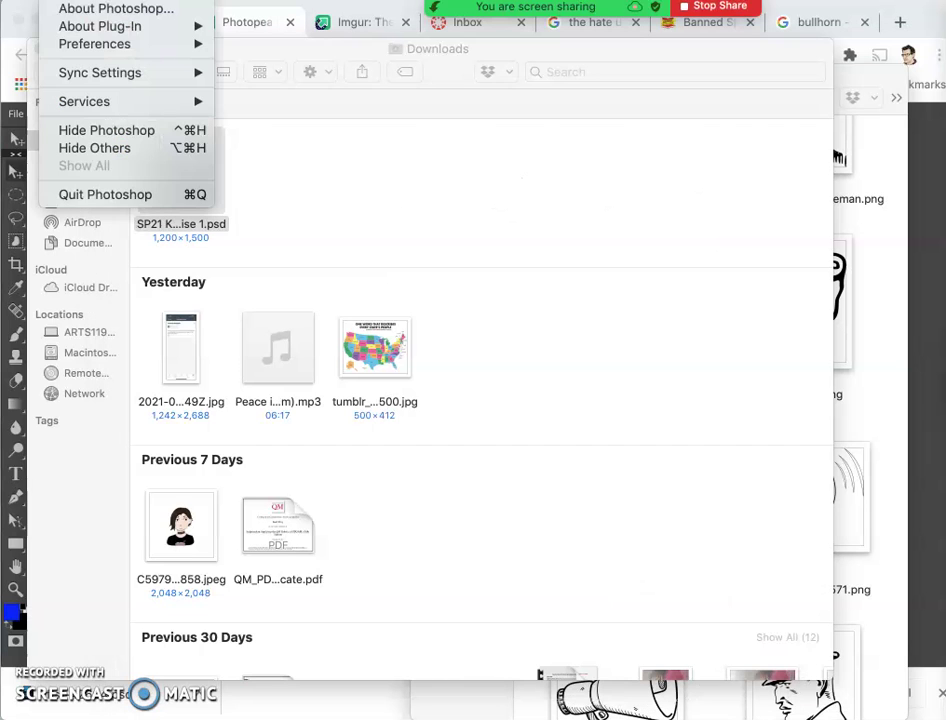
{"action": "left_click", "coordinate": [116, 192]}
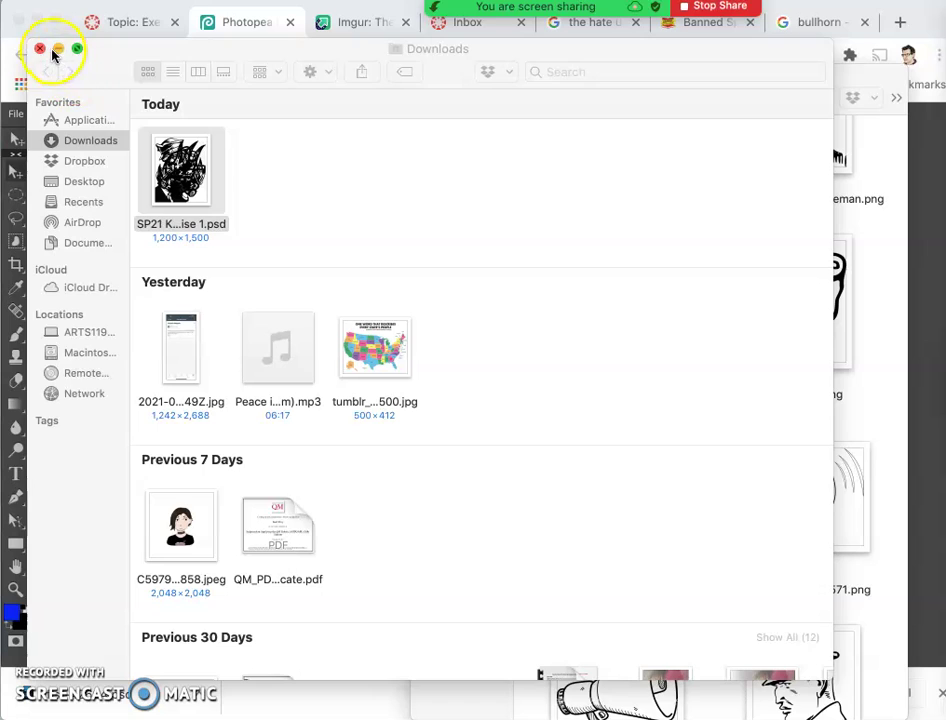
{"action": "left_click", "coordinate": [250, 163]}
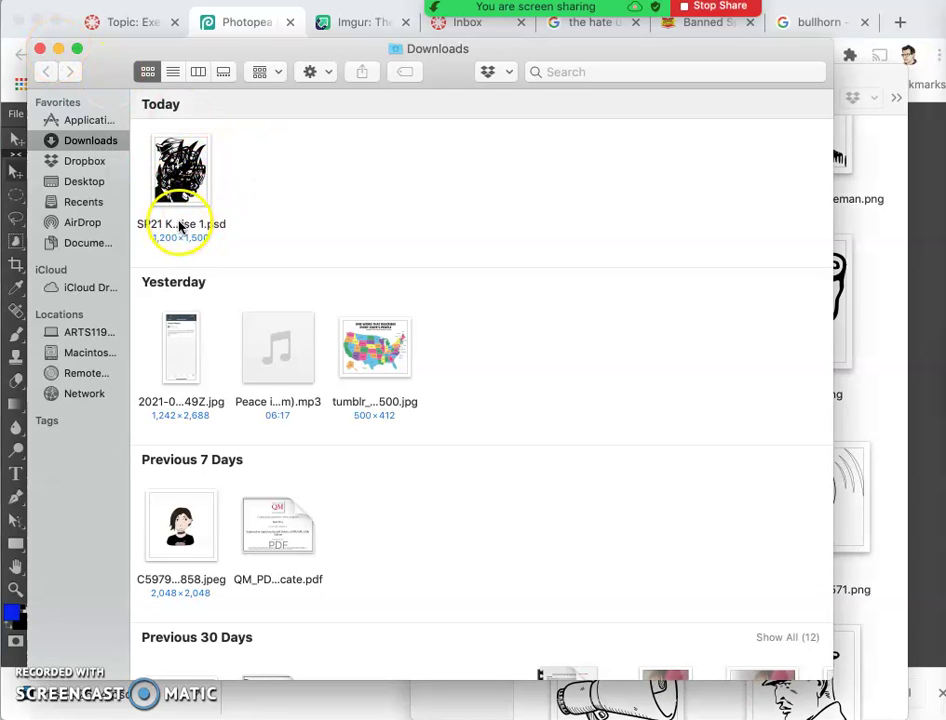
{"action": "left_click_drag", "start_coordinate": [113, 66], "coordinate": [504, 106]}
{"action": "left_click", "coordinate": [270, 307]}
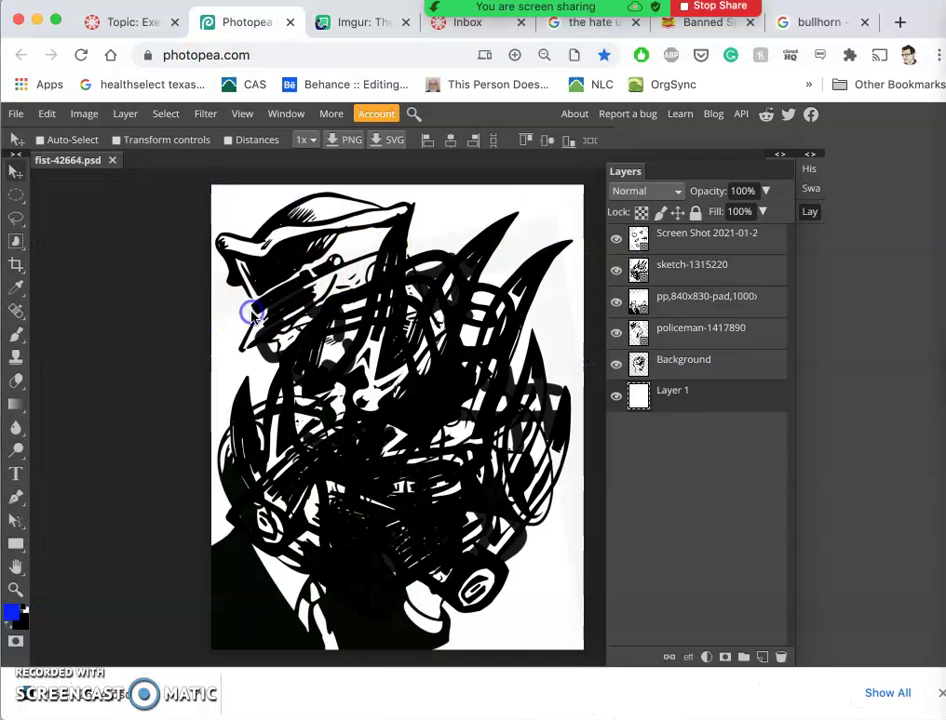
Close fist-42664.psd and open the saved SP21 exercise PSD from Downloads
{"action": "left_click", "coordinate": [112, 161]}
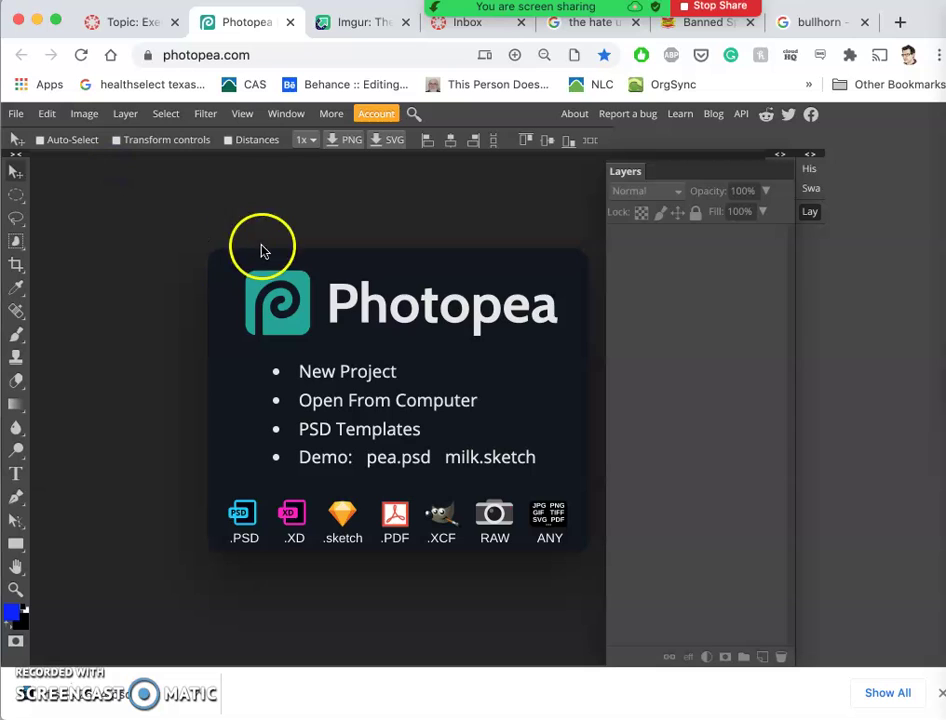
{"action": "left_click", "coordinate": [365, 402]}
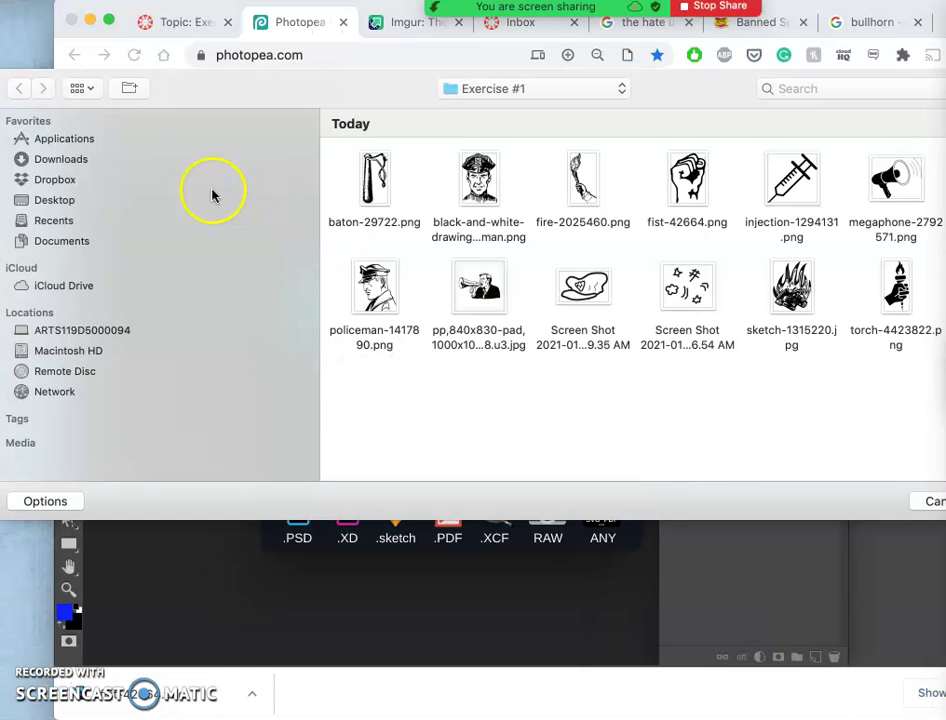
{"action": "left_click", "coordinate": [61, 162]}
{"action": "double_click", "coordinate": [375, 200]}
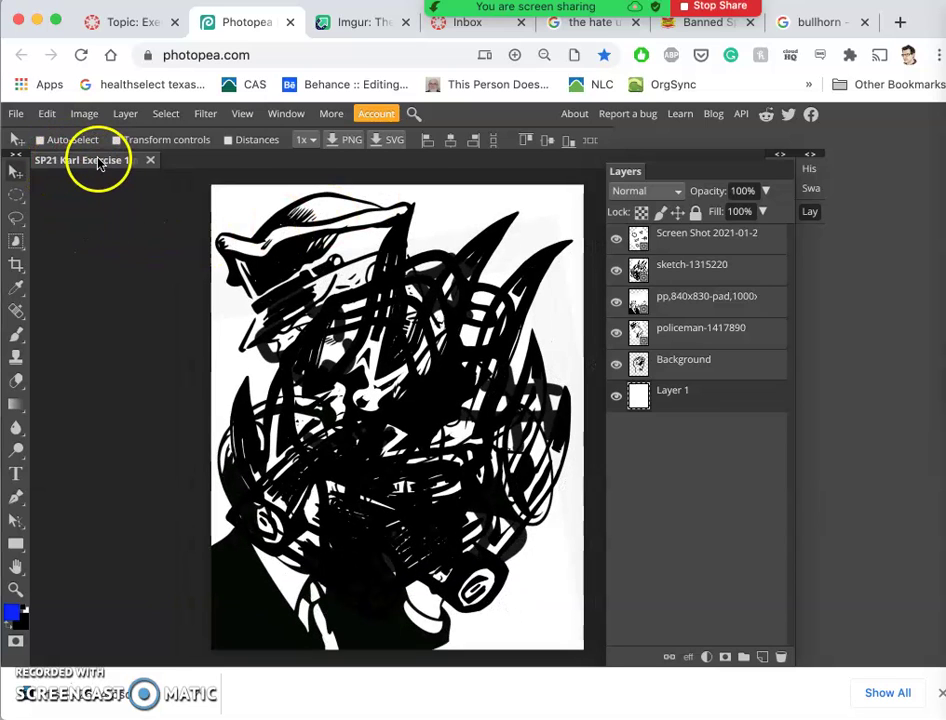
{"action": "left_click", "coordinate": [16, 113]}
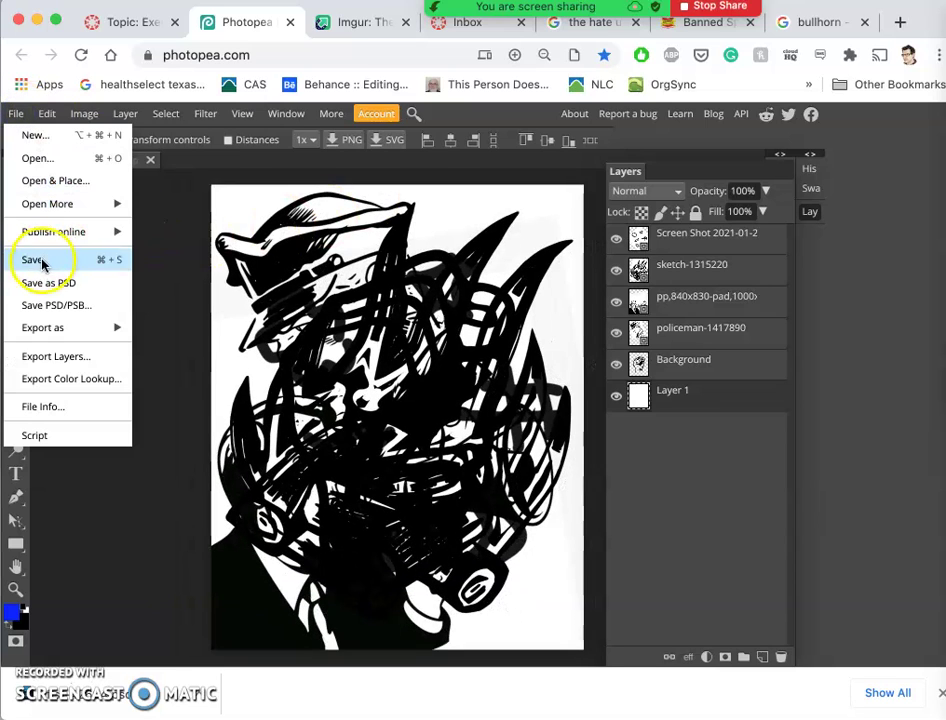
{"action": "left_click", "coordinate": [170, 228]}
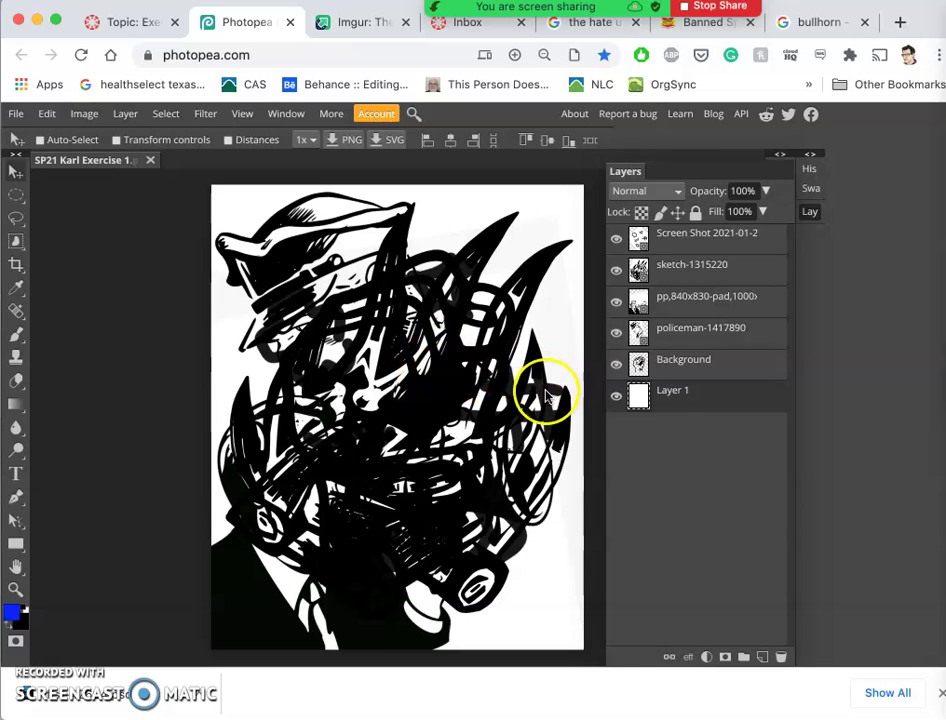
Read steps 5–8 of the Canvas instructions on transform controls, erasing and saving as PSD
{"action": "left_click", "coordinate": [134, 21]}
{"action": "scroll", "coordinate": [433, 388], "scroll_direction": "down", "scroll_amount": 10}
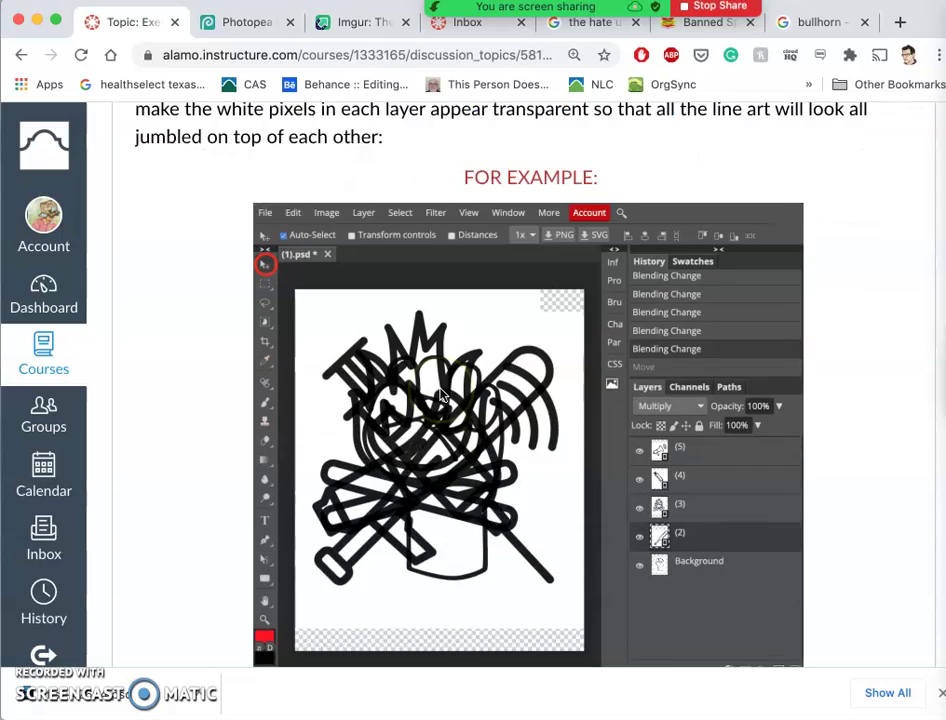
{"action": "scroll", "coordinate": [420, 374], "scroll_direction": "down", "scroll_amount": 5}
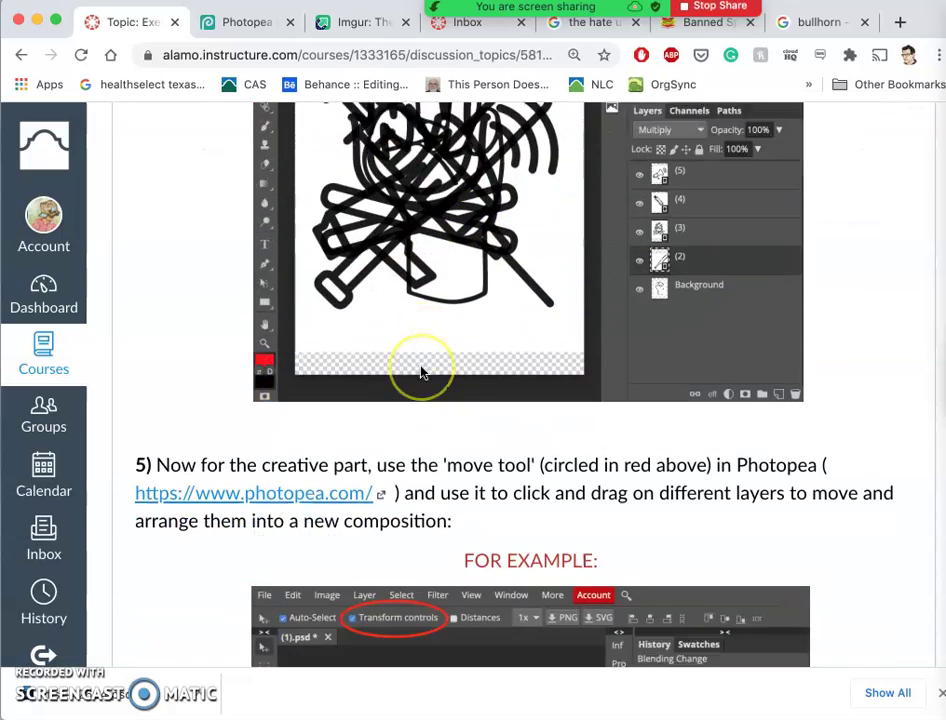
{"action": "scroll", "coordinate": [421, 372], "scroll_direction": "down", "scroll_amount": 4}
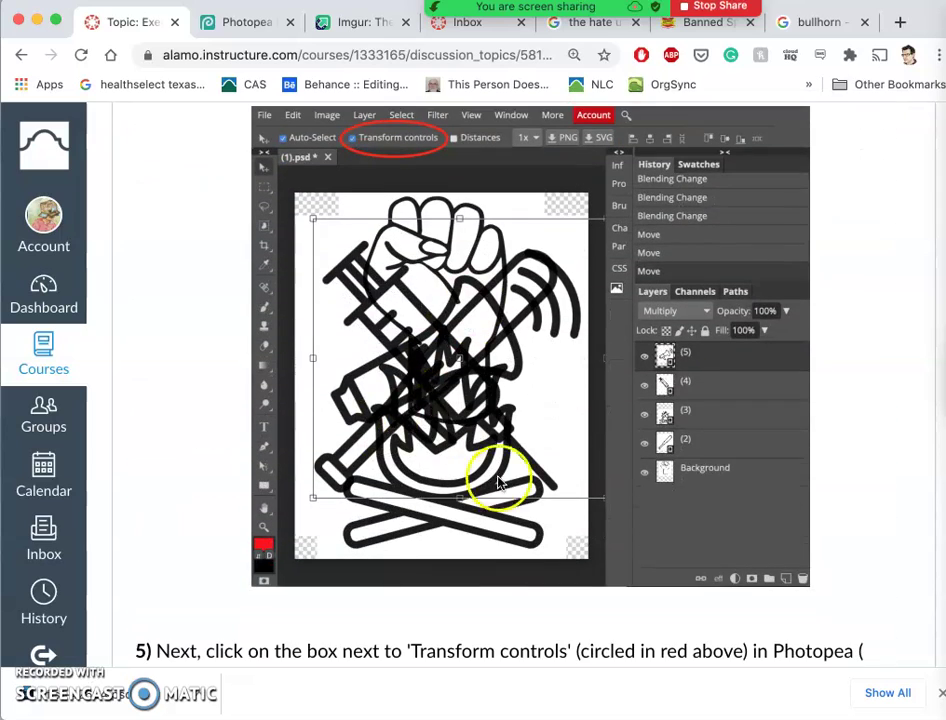
{"action": "scroll", "coordinate": [450, 374], "scroll_direction": "down", "scroll_amount": 1}
{"action": "scroll", "coordinate": [435, 260], "scroll_direction": "up", "scroll_amount": 2}
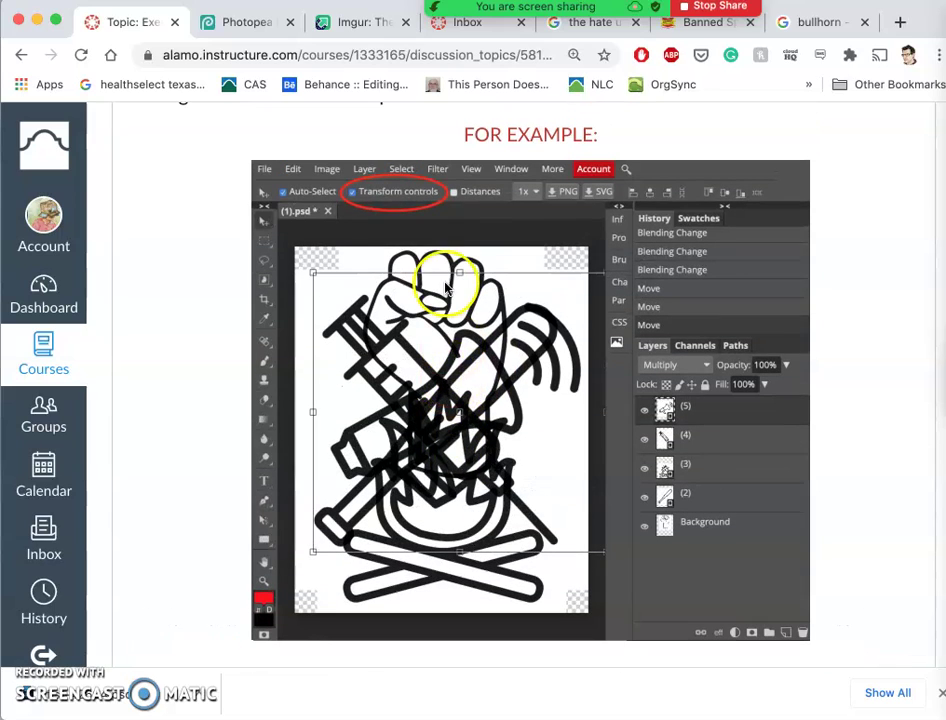
{"action": "scroll", "coordinate": [455, 372], "scroll_direction": "down", "scroll_amount": 10}
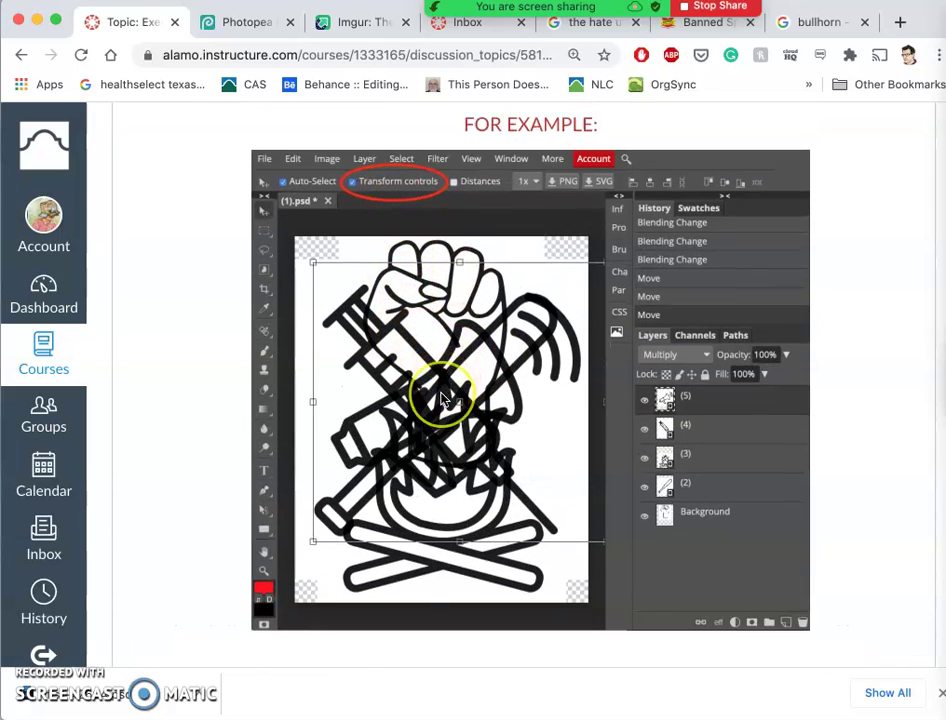
{"action": "scroll", "coordinate": [443, 398], "scroll_direction": "down", "scroll_amount": 7}
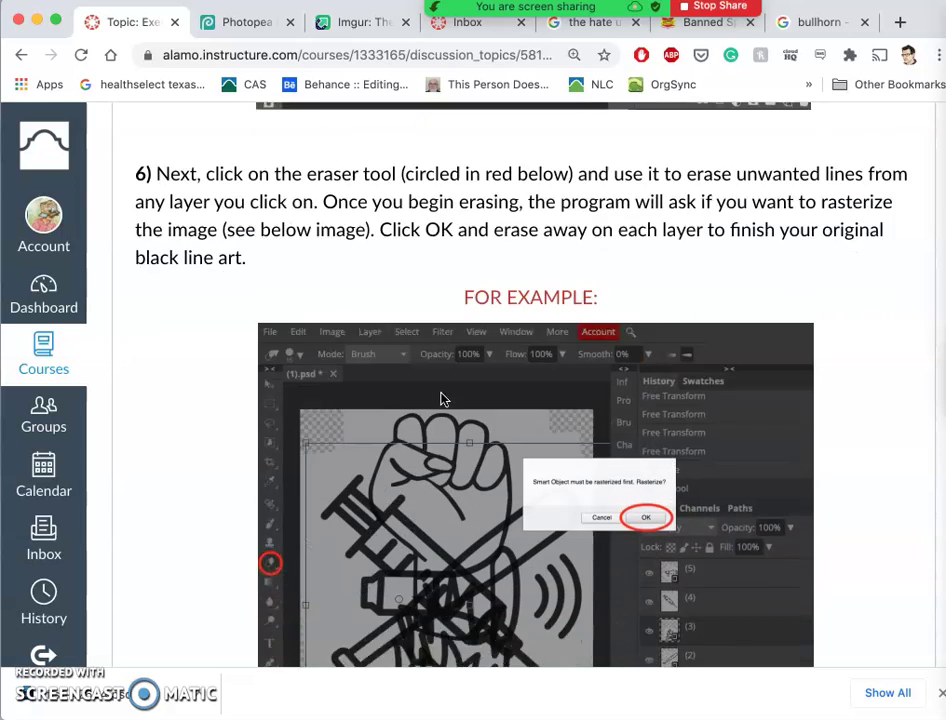
{"action": "scroll", "coordinate": [443, 398], "scroll_direction": "up", "scroll_amount": 1}
{"action": "scroll", "coordinate": [441, 398], "scroll_direction": "up", "scroll_amount": 3}
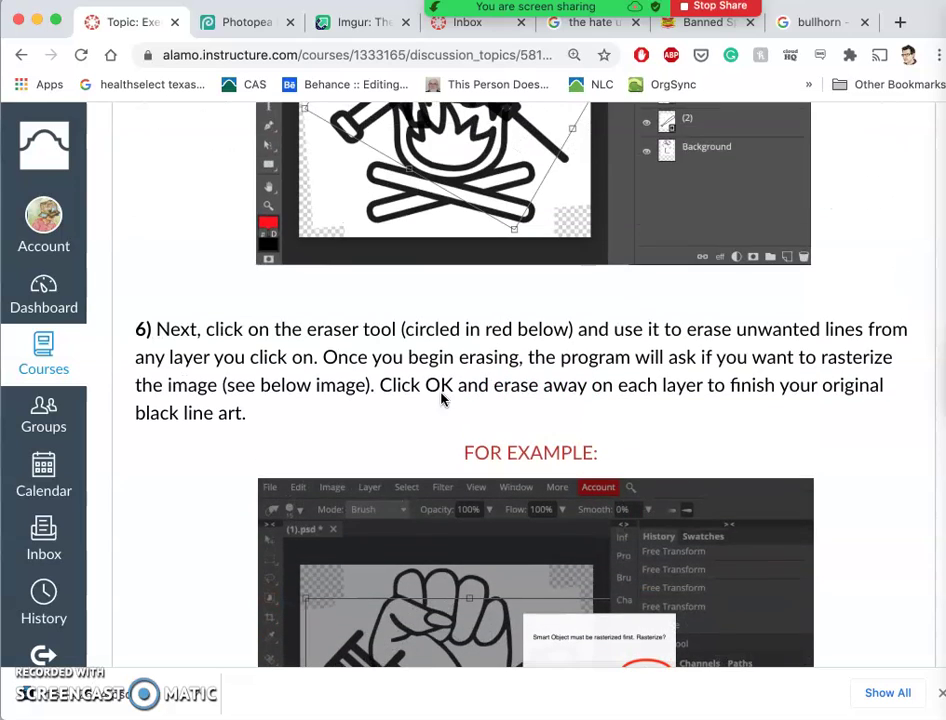
{"action": "scroll", "coordinate": [400, 250], "scroll_direction": "up", "scroll_amount": 3}
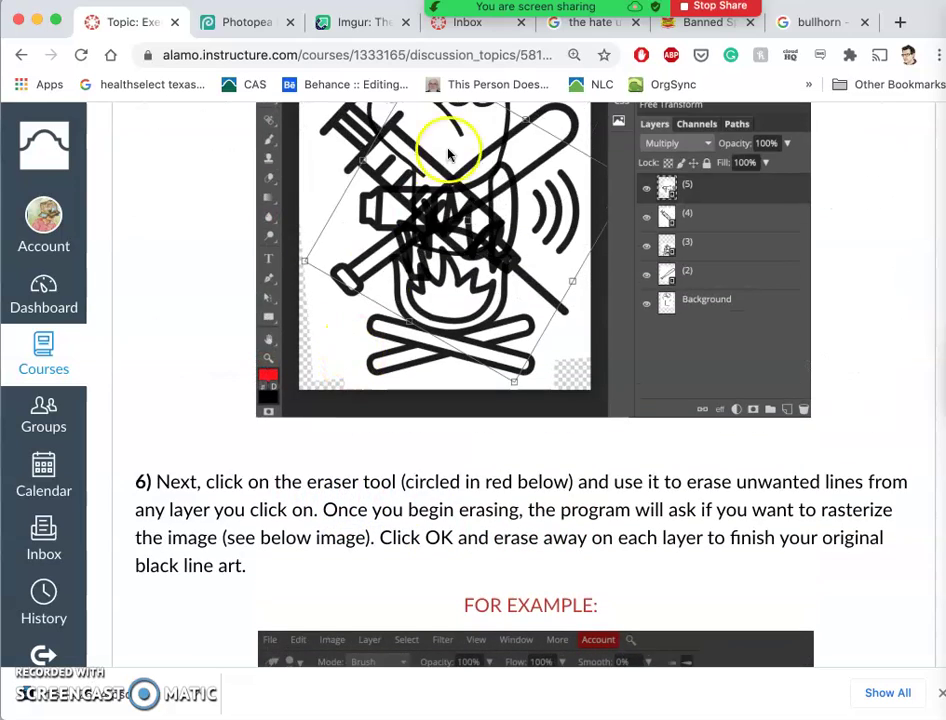
{"action": "scroll", "coordinate": [437, 262], "scroll_direction": "down", "scroll_amount": 1}
{"action": "scroll", "coordinate": [437, 262], "scroll_direction": "down", "scroll_amount": 11}
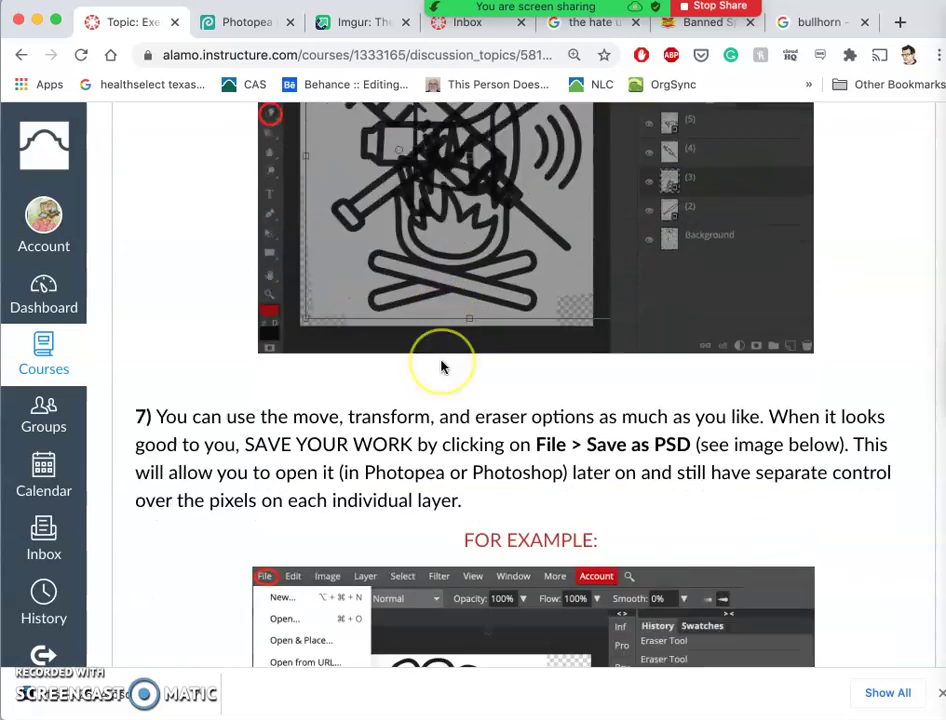
{"action": "scroll", "coordinate": [444, 367], "scroll_direction": "down", "scroll_amount": 5}
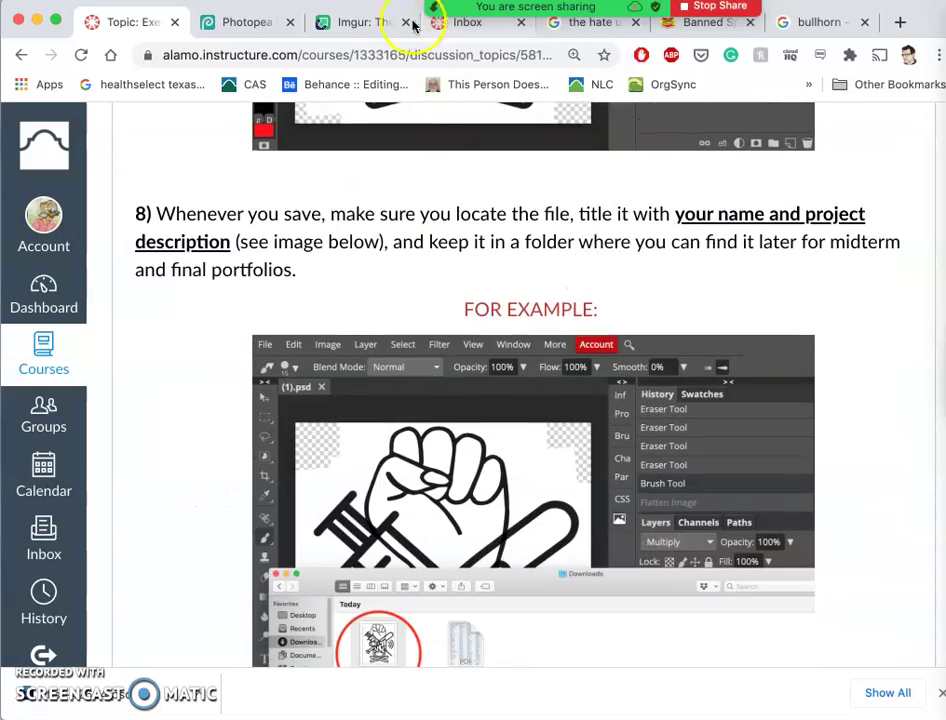
Hide the Screen Shot, sketch-1315220, megaphone-man and policeman-1417890 layers
{"action": "left_click", "coordinate": [260, 24]}
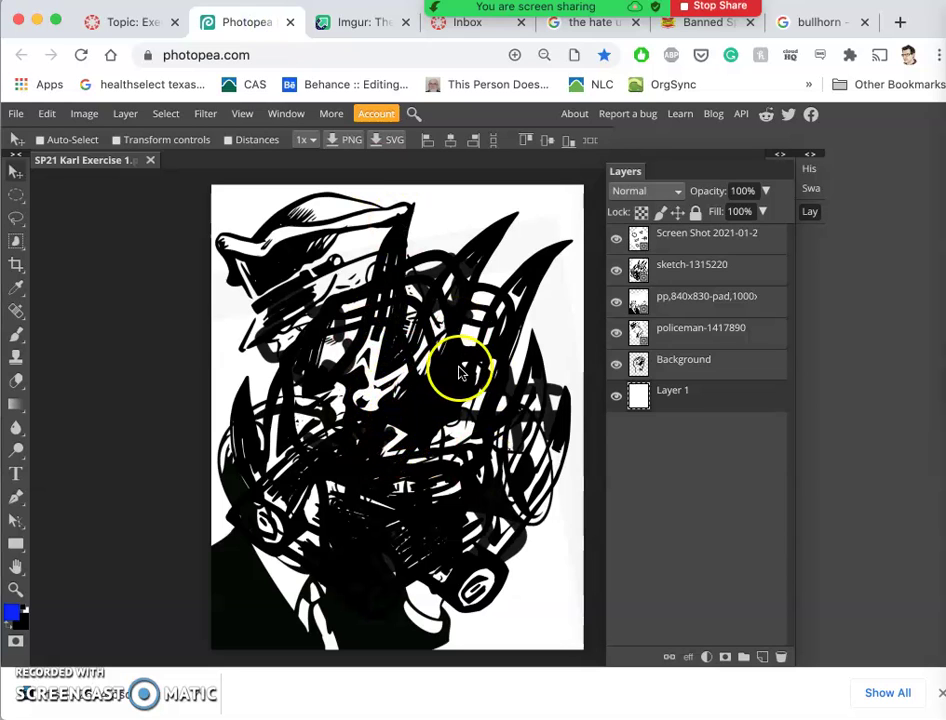
{"action": "left_click", "coordinate": [616, 240]}
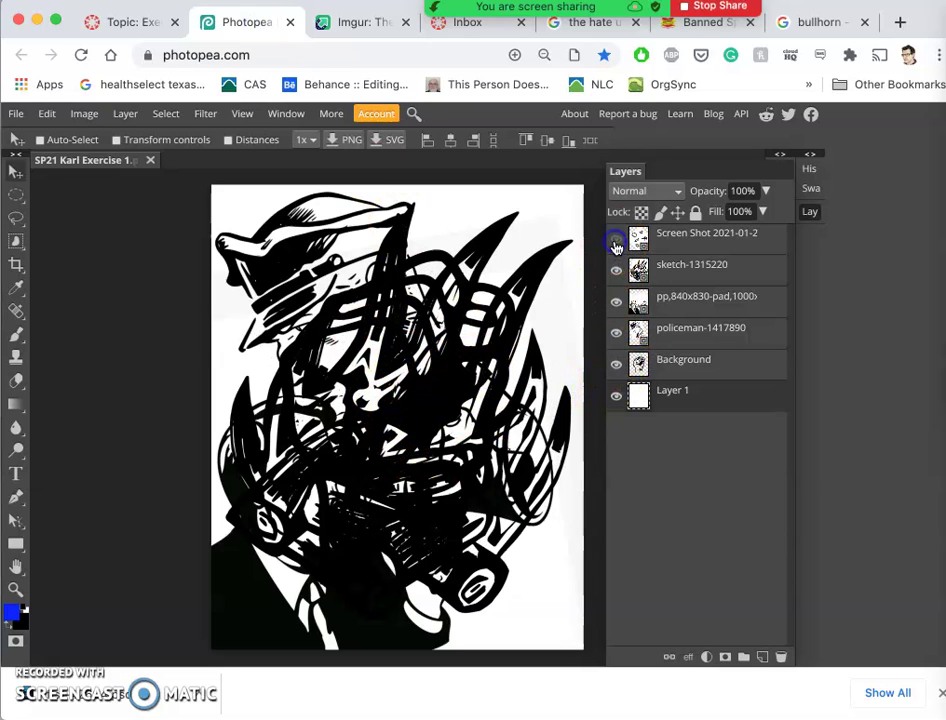
{"action": "left_click", "coordinate": [616, 271]}
{"action": "left_click", "coordinate": [616, 302]}
{"action": "left_click", "coordinate": [616, 333]}
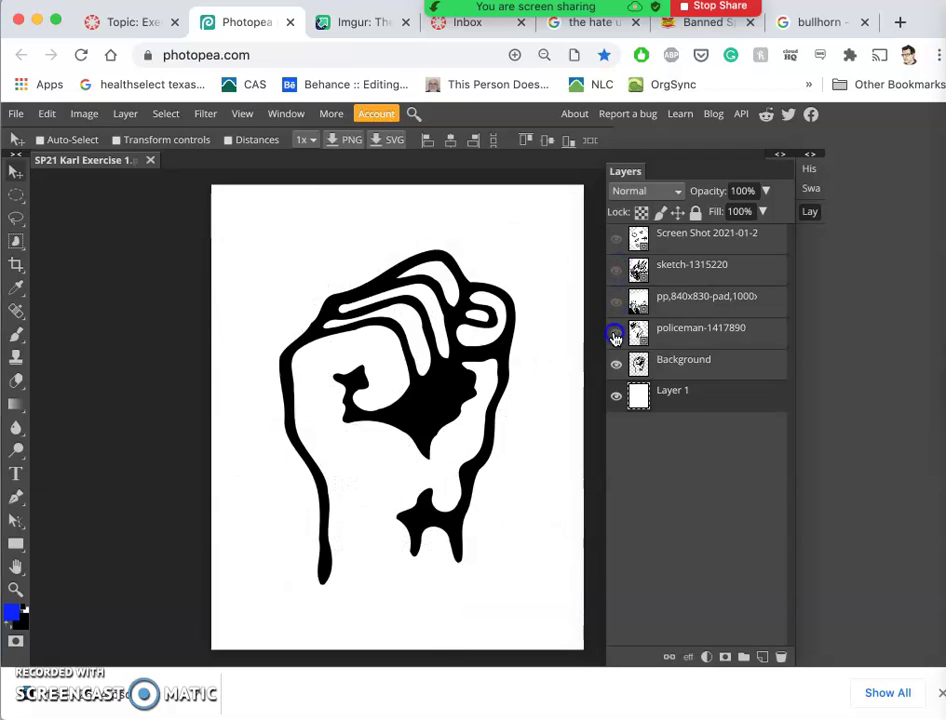
{"action": "left_click", "coordinate": [479, 347]}
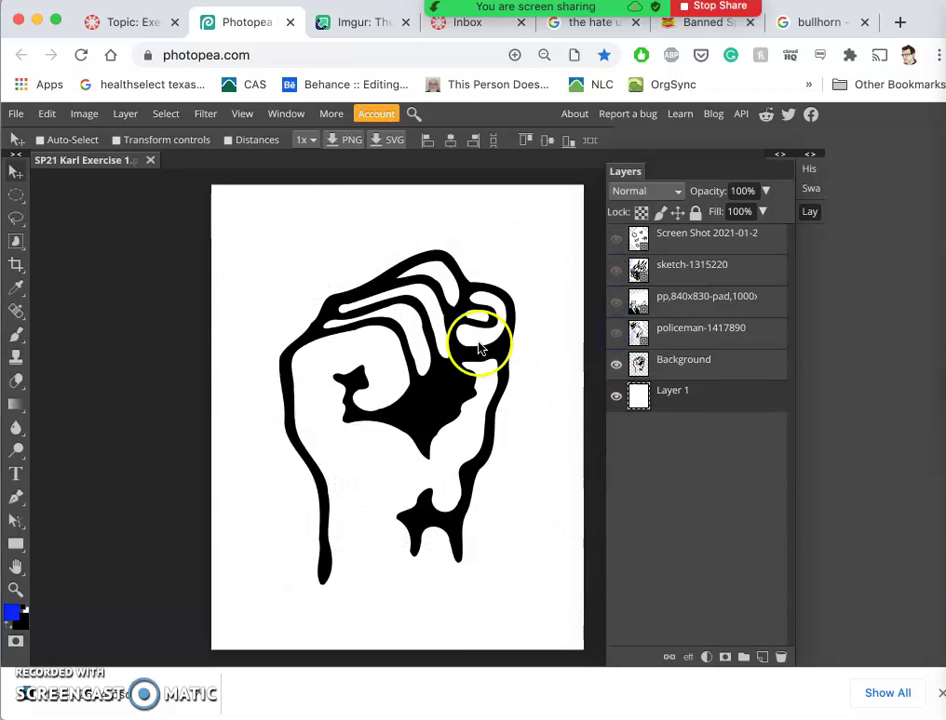
Select the megaphone-man layer, make it visible again, and choose the Lasso tool
{"action": "left_click", "coordinate": [665, 306]}
{"action": "left_click", "coordinate": [616, 303]}
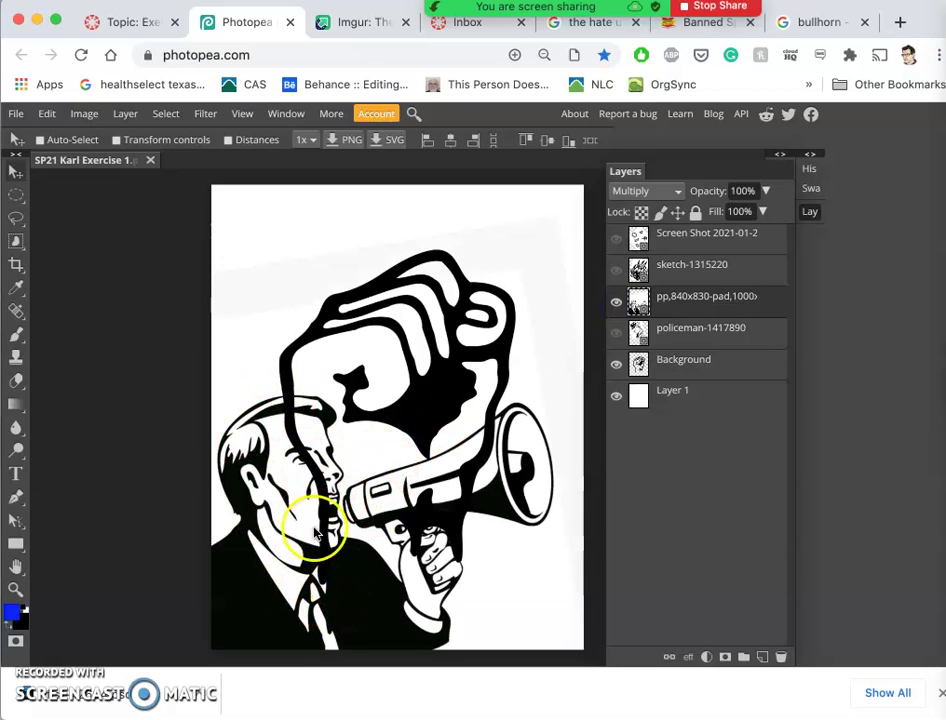
{"action": "left_click", "coordinate": [17, 219]}
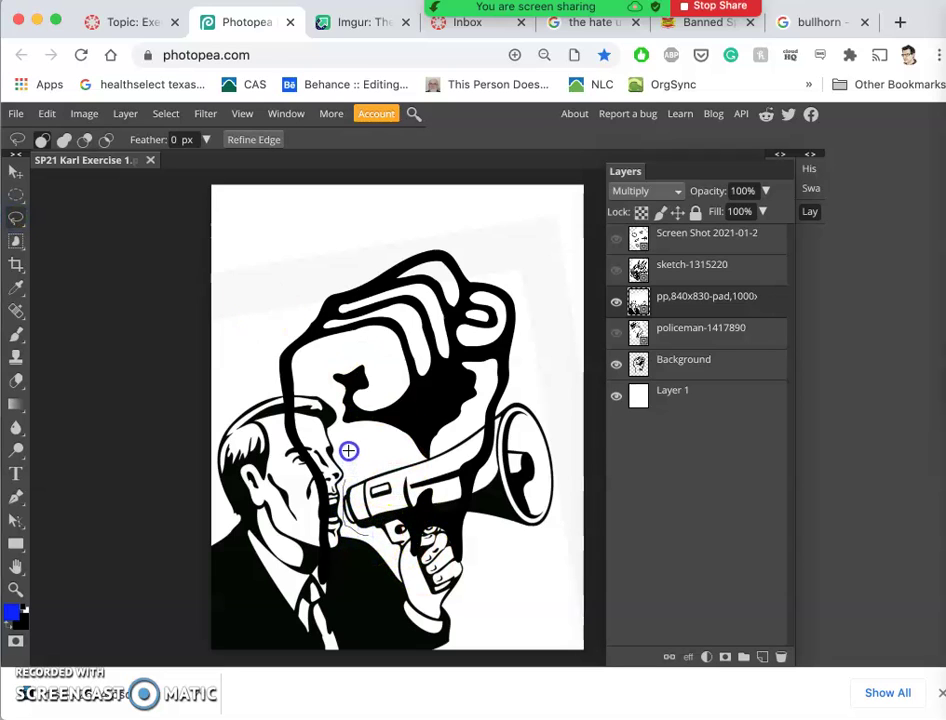
Lasso around the megaphone man, attempt to clear it, and zoom the browser to 150%
{"action": "mouse_move", "coordinate": [304, 716]}
{"action": "left_mouse_down"}
{"action": "mouse_move", "coordinate": [428, 687]}
{"action": "mouse_move", "coordinate": [471, 617]}
{"action": "left_mouse_up"}
{"action": "left_click_drag", "start_coordinate": [339, 524], "coordinate": [339, 524]}
{"action": "key", "text": "BackSpace"}
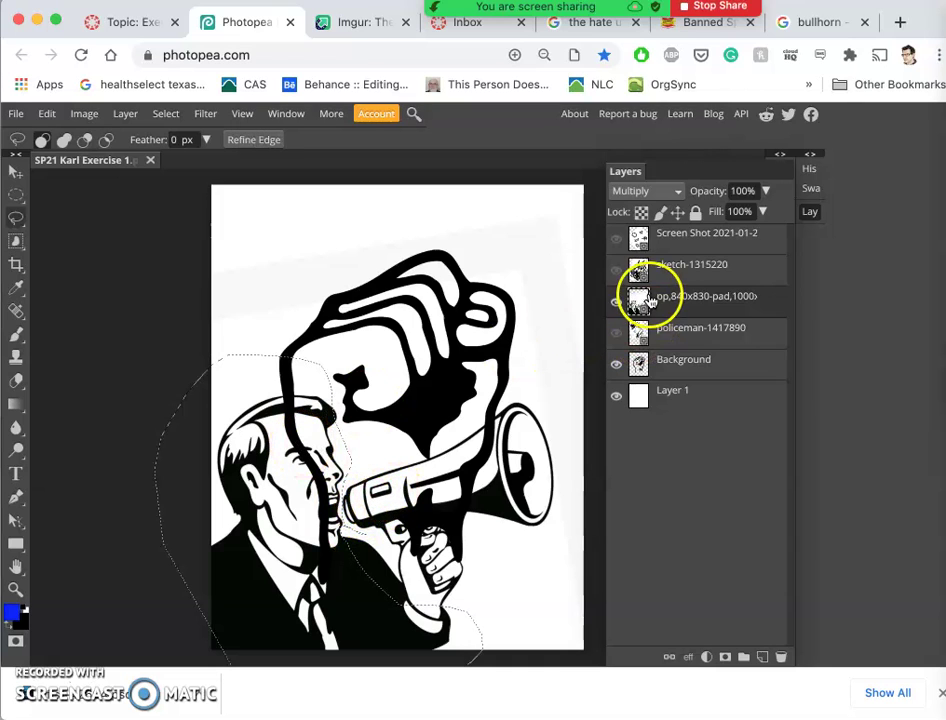
{"action": "left_click", "coordinate": [398, 56]}
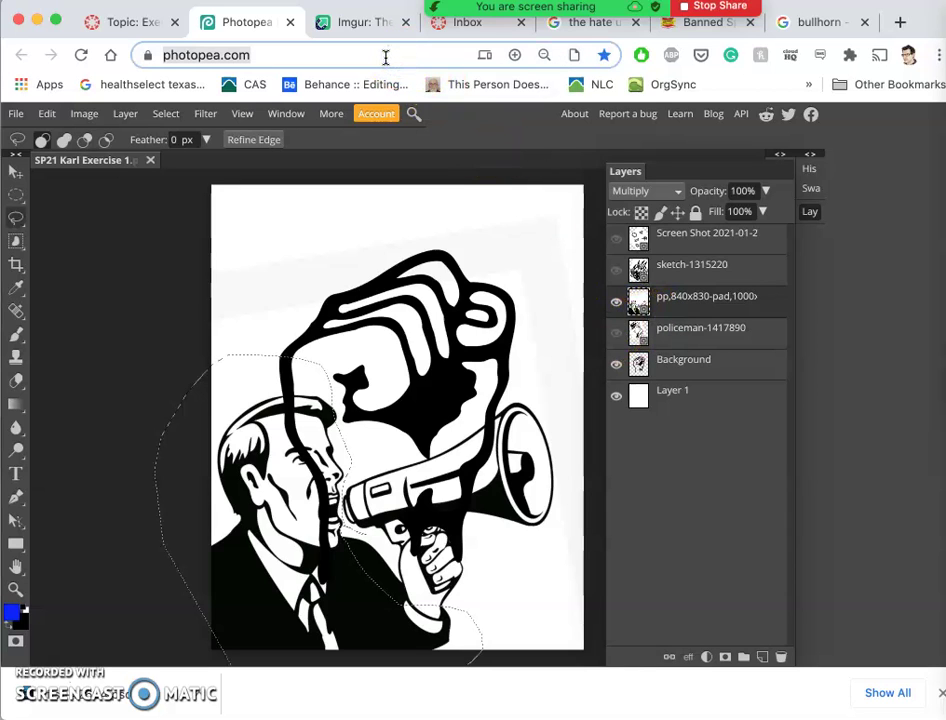
{"action": "key", "text": "super+equal"}
{"action": "key", "text": "super+equal"}
{"action": "key", "text": "super+equal"}
{"action": "key", "text": "super+equal"}
{"action": "key", "text": "super+equal"}
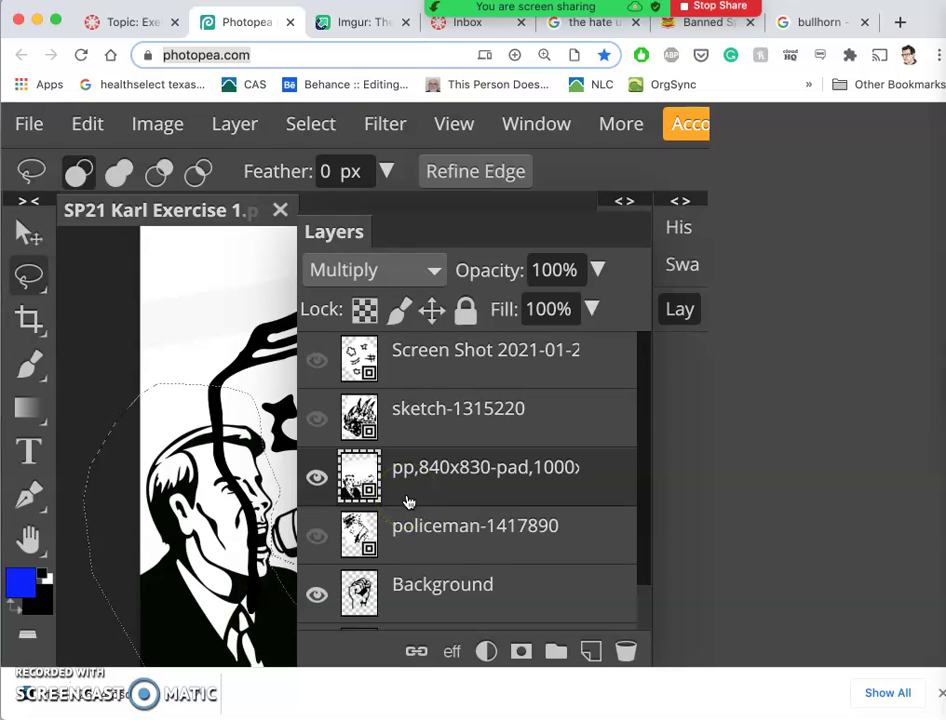
Rasterize the man-with-megaphone layer into an ordinary pixel layer
{"action": "right_click", "coordinate": [407, 500]}
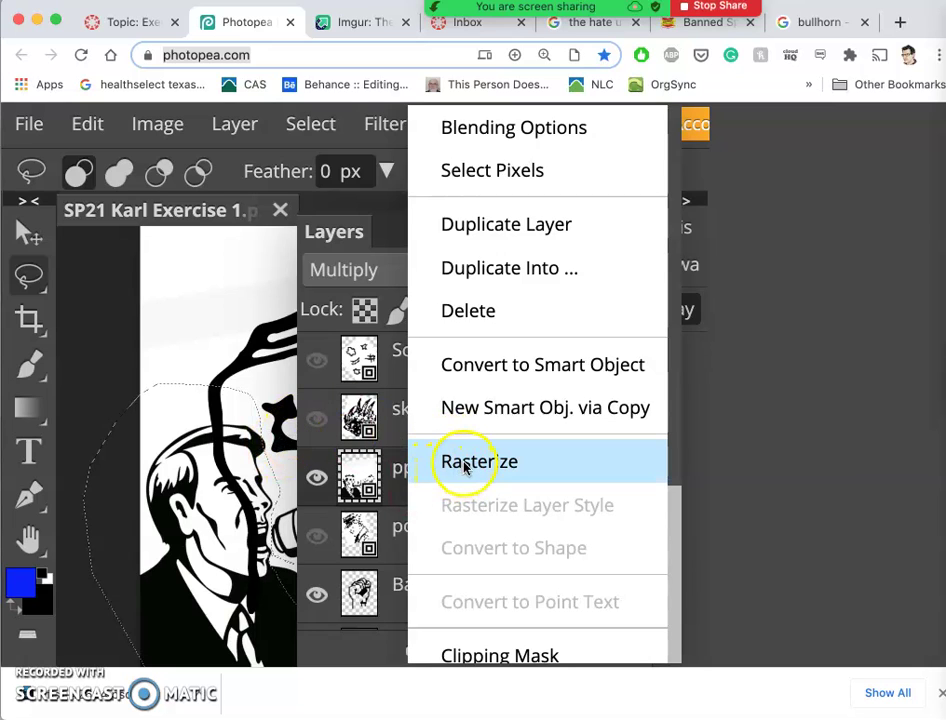
{"action": "left_click", "coordinate": [439, 490]}
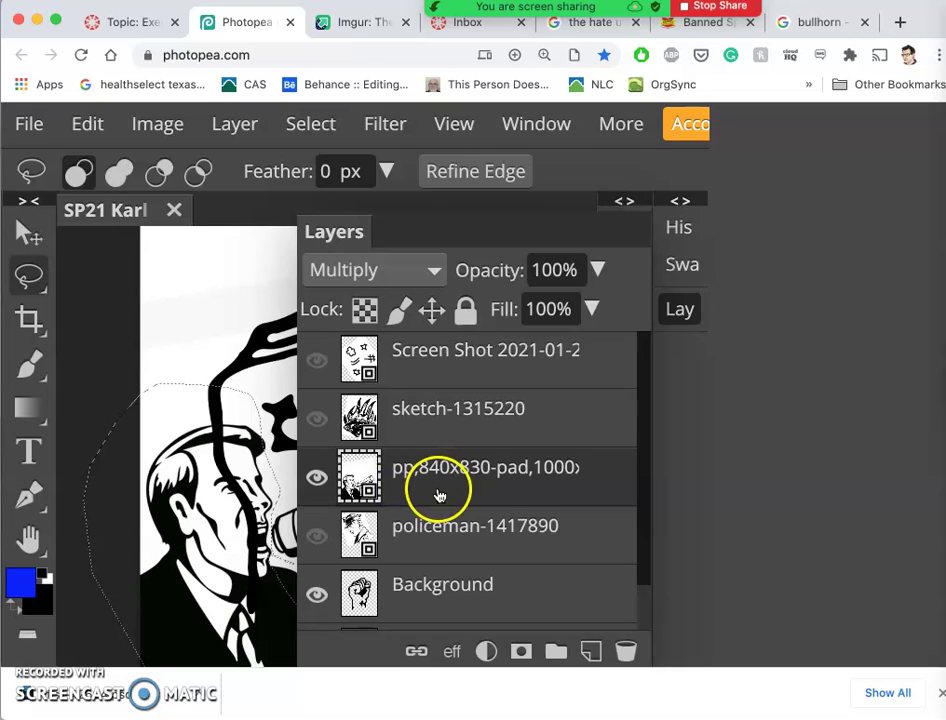
{"action": "right_click", "coordinate": [438, 492]}
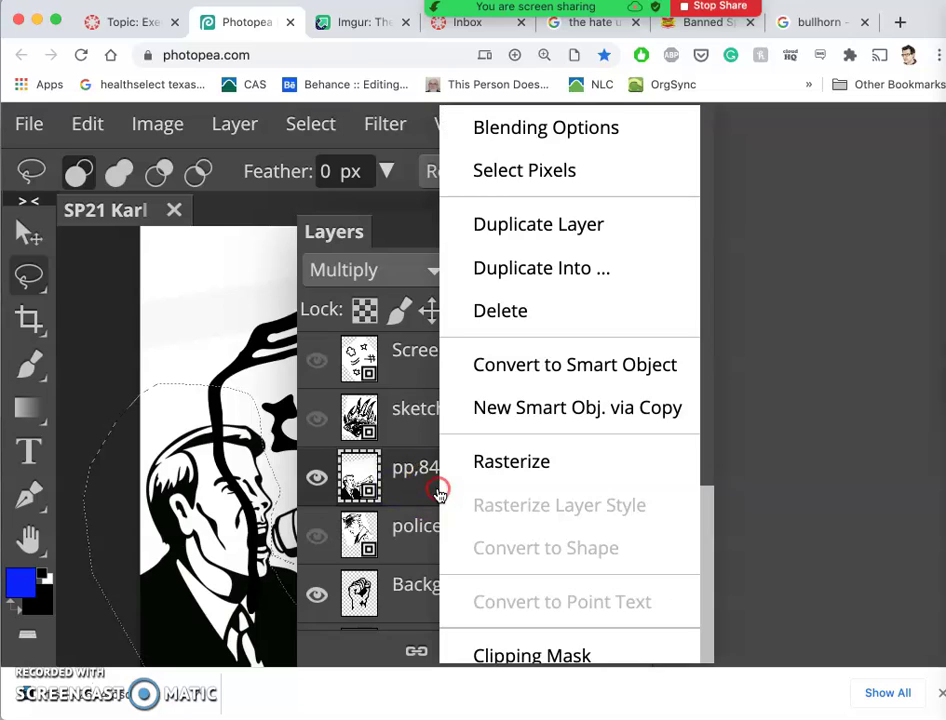
{"action": "left_click", "coordinate": [491, 465]}
{"action": "mouse_move", "coordinate": [386, 498]}
{"action": "left_mouse_down"}
{"action": "mouse_move", "coordinate": [239, 439]}
{"action": "mouse_move", "coordinate": [239, 412]}
{"action": "left_mouse_up"}
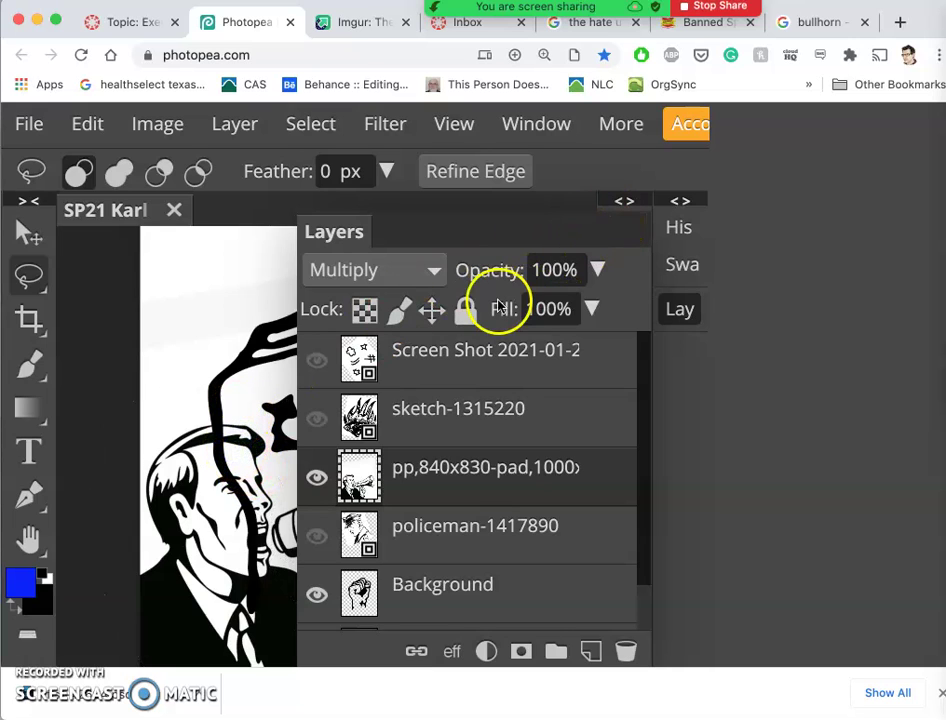
Zoom the browser out twice so the whole Photopea workspace fits
{"action": "left_click", "coordinate": [390, 56]}
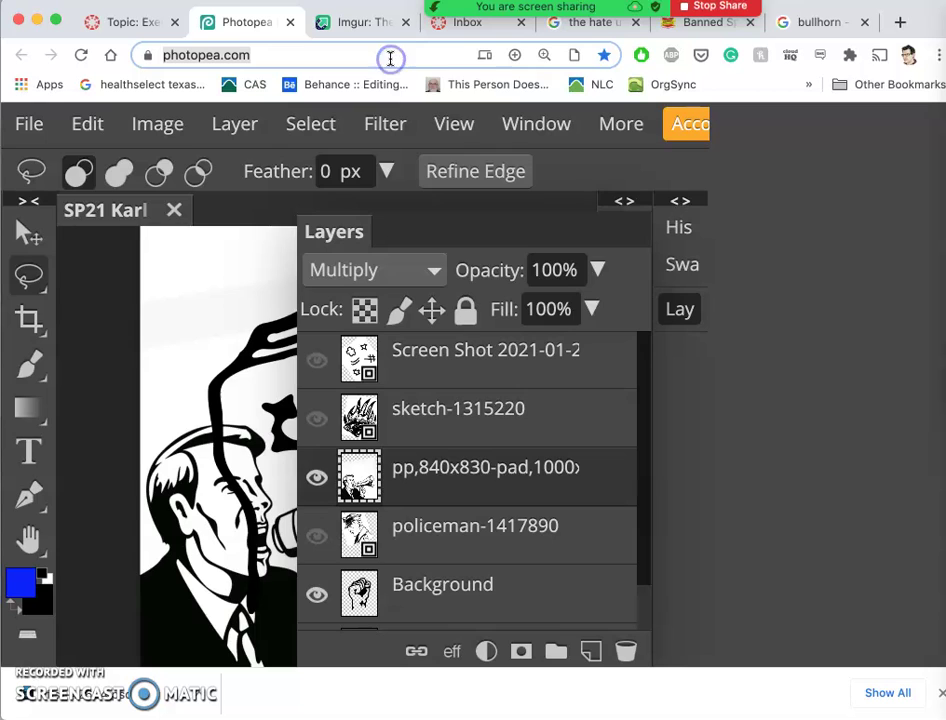
{"action": "key", "text": "super+minus"}
{"action": "key", "text": "super+minus"}
{"action": "key", "text": "super+minus"}
{"action": "key", "text": "super+minus"}
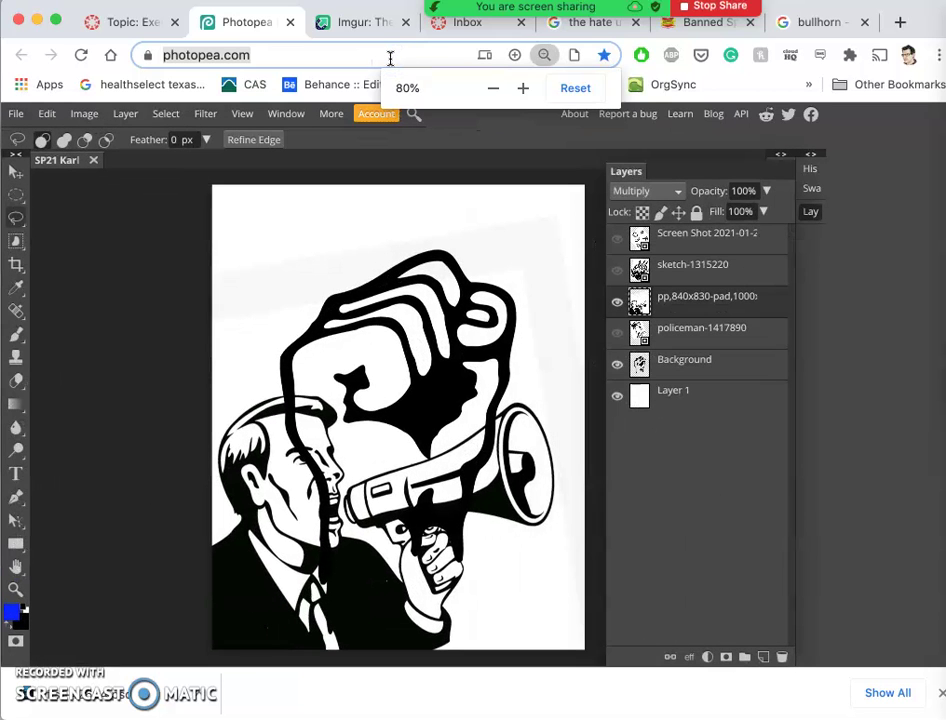
{"action": "key", "text": "super+minus"}
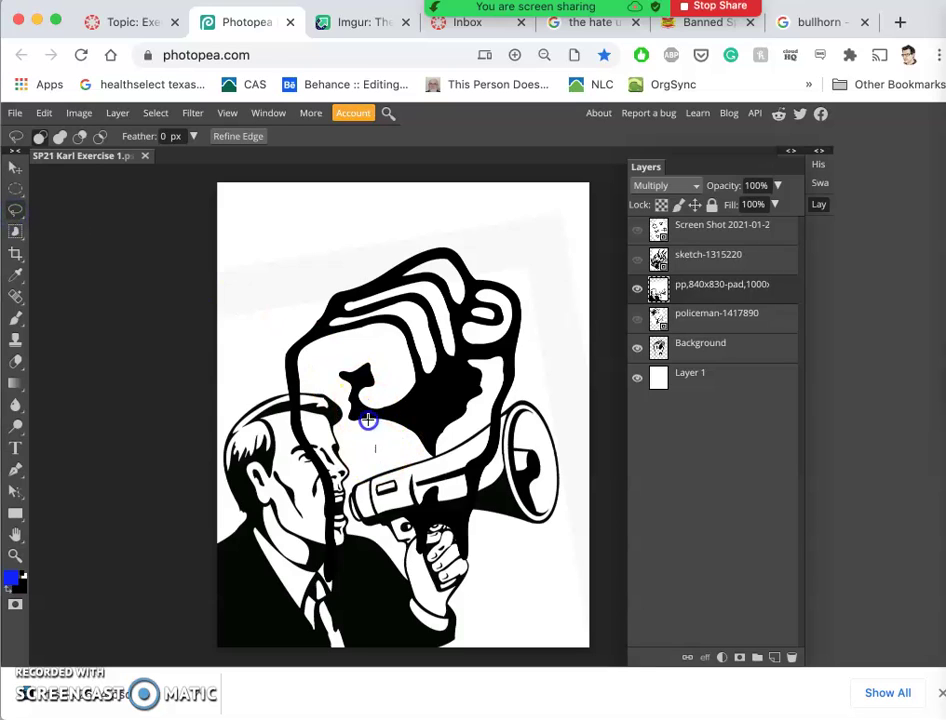
Lasso and delete the man's head and shoulders, then deselect
{"action": "mouse_move", "coordinate": [245, 374]}
{"action": "left_mouse_down"}
{"action": "mouse_move", "coordinate": [187, 455]}
{"action": "mouse_move", "coordinate": [202, 583]}
{"action": "left_mouse_up"}
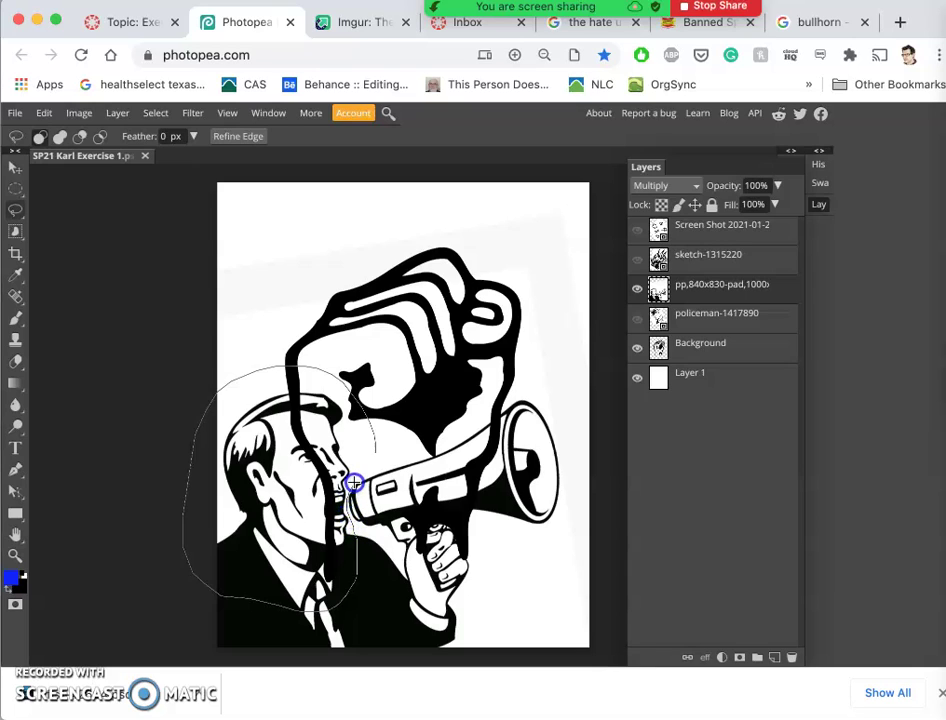
{"action": "left_click_drag", "start_coordinate": [364, 469], "coordinate": [364, 468]}
{"action": "key", "text": "Delete"}
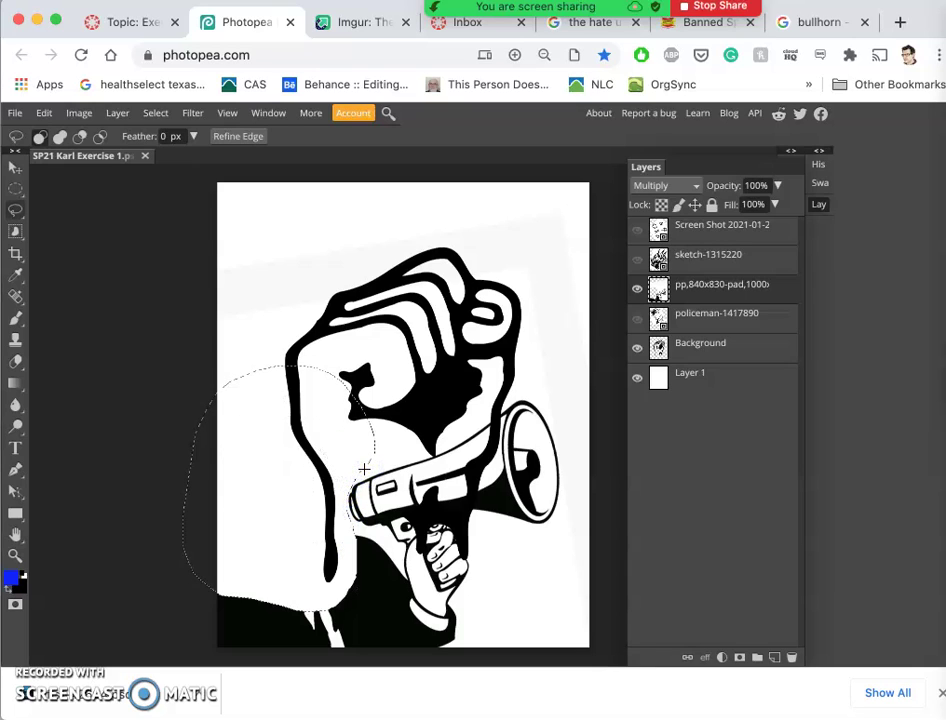
{"action": "left_click", "coordinate": [494, 600]}
{"action": "left_click", "coordinate": [428, 614]}
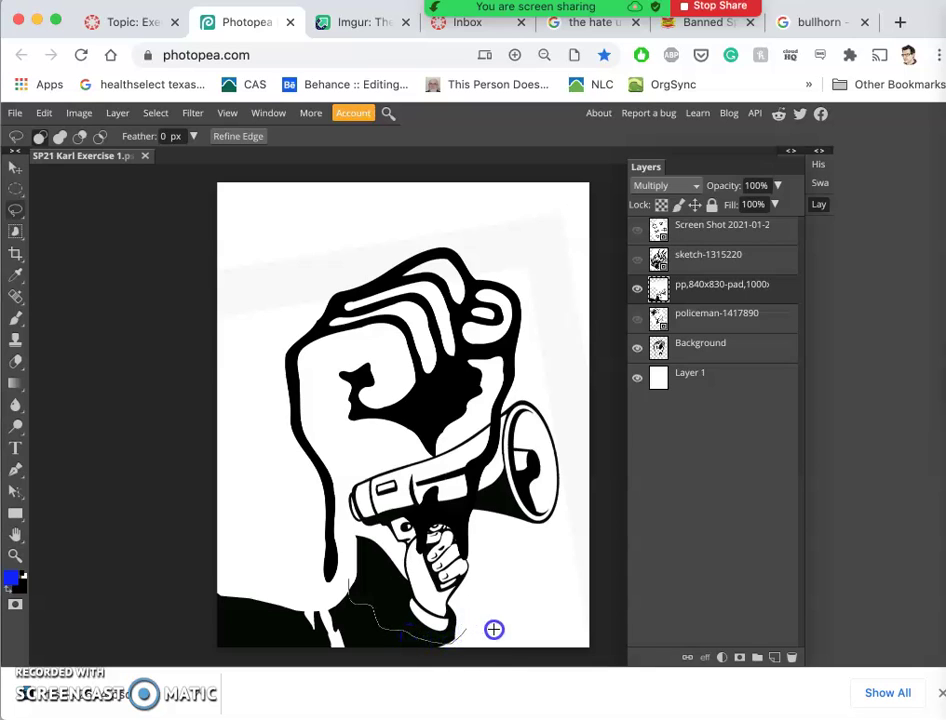
Lasso and delete the man's remaining body at lower left, then deselect
{"action": "left_click_drag", "start_coordinate": [226, 543], "coordinate": [233, 546]}
{"action": "key", "text": "Delete"}
{"action": "left_click", "coordinate": [246, 504]}
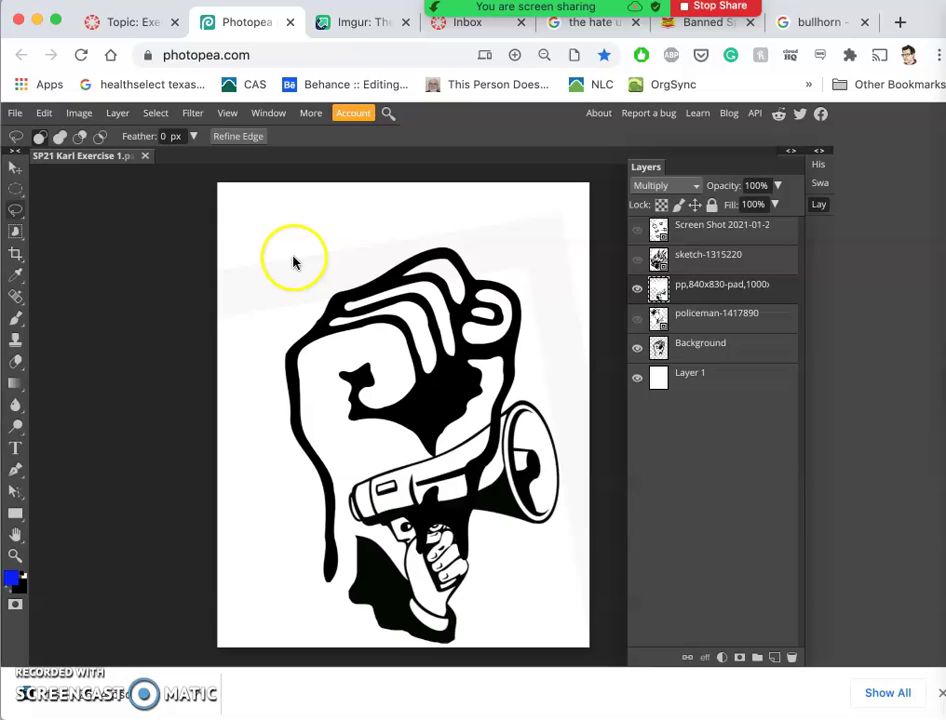
{"action": "key", "text": "super+plus"}
{"action": "key", "text": "super+plus"}
{"action": "scroll", "coordinate": [331, 429], "scroll_direction": "down", "scroll_amount": 5}
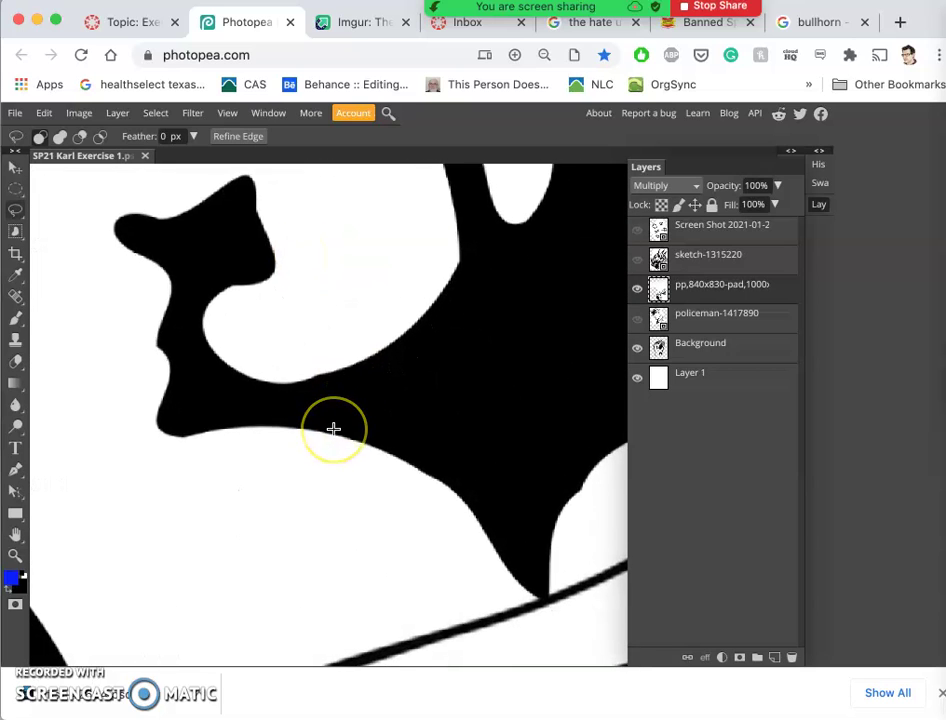
{"action": "scroll", "coordinate": [333, 429], "scroll_direction": "down", "scroll_amount": 10}
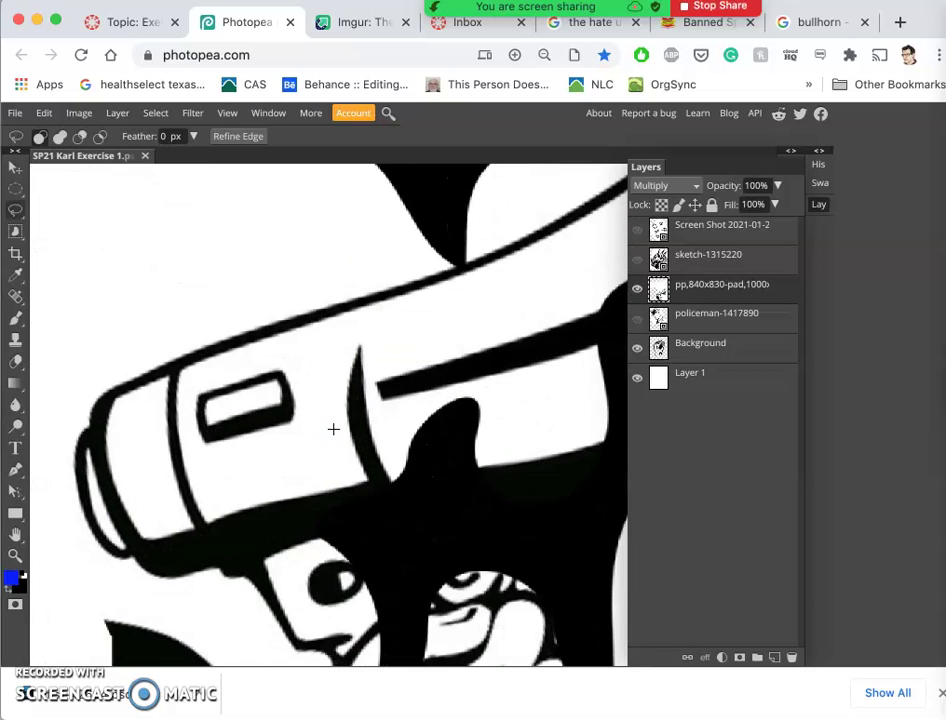
{"action": "scroll", "coordinate": [333, 429], "scroll_direction": "down", "scroll_amount": 10}
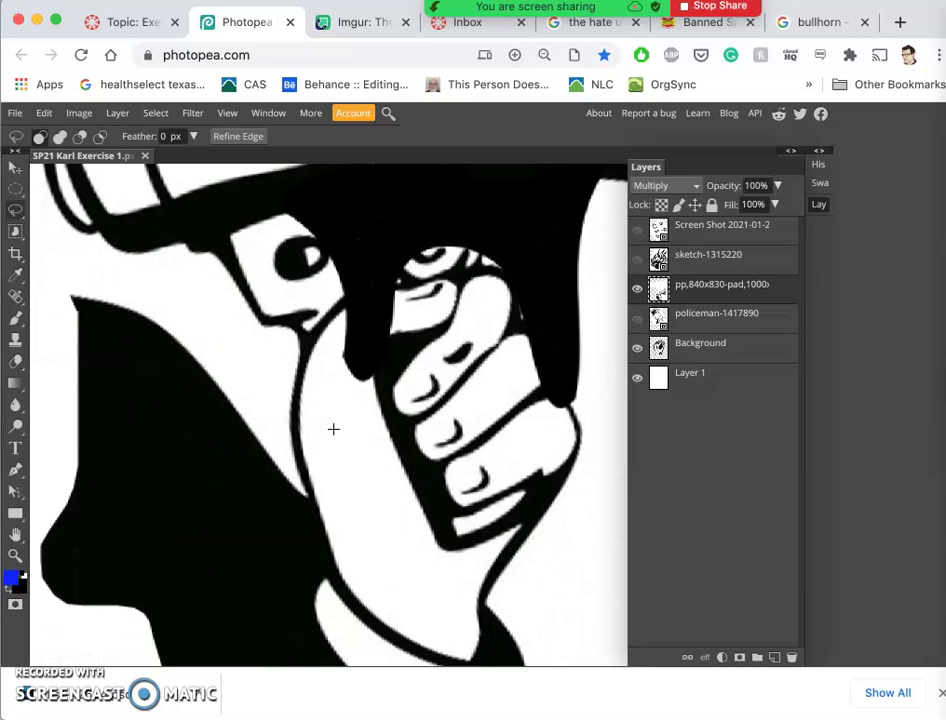
{"action": "scroll", "coordinate": [333, 429], "scroll_direction": "down", "scroll_amount": 3}
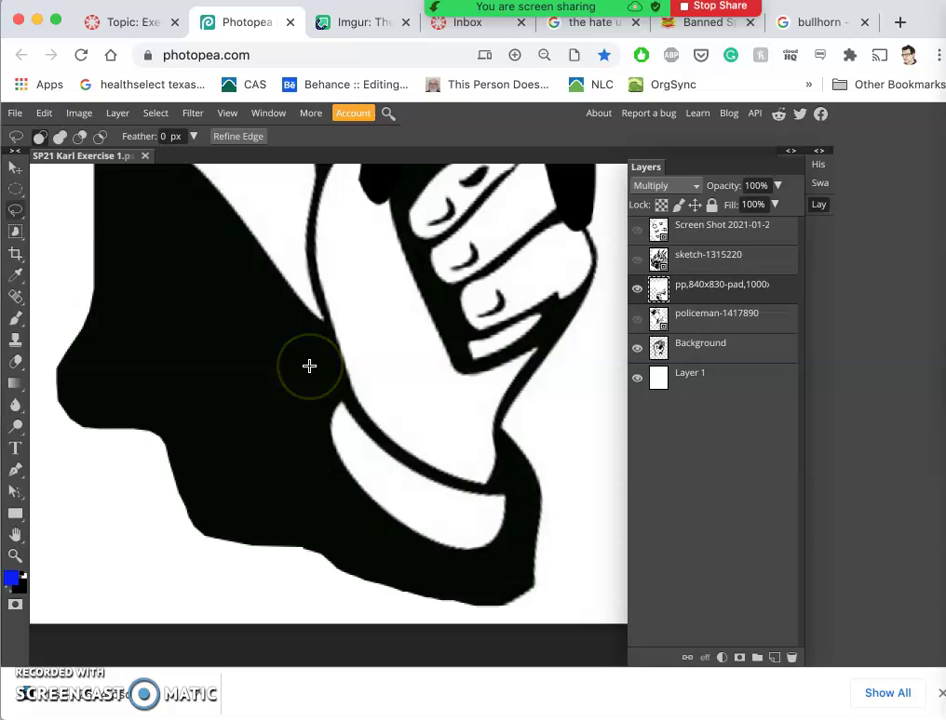
{"action": "scroll", "coordinate": [348, 500], "scroll_direction": "up", "scroll_amount": 5}
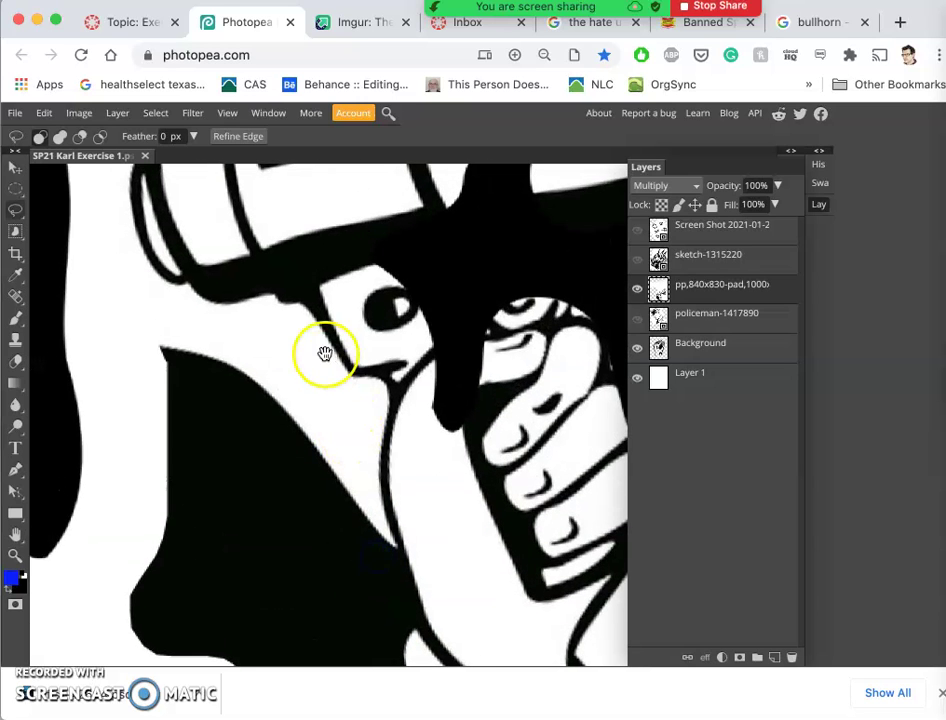
{"action": "scroll", "coordinate": [382, 551], "scroll_direction": "up", "scroll_amount": 5}
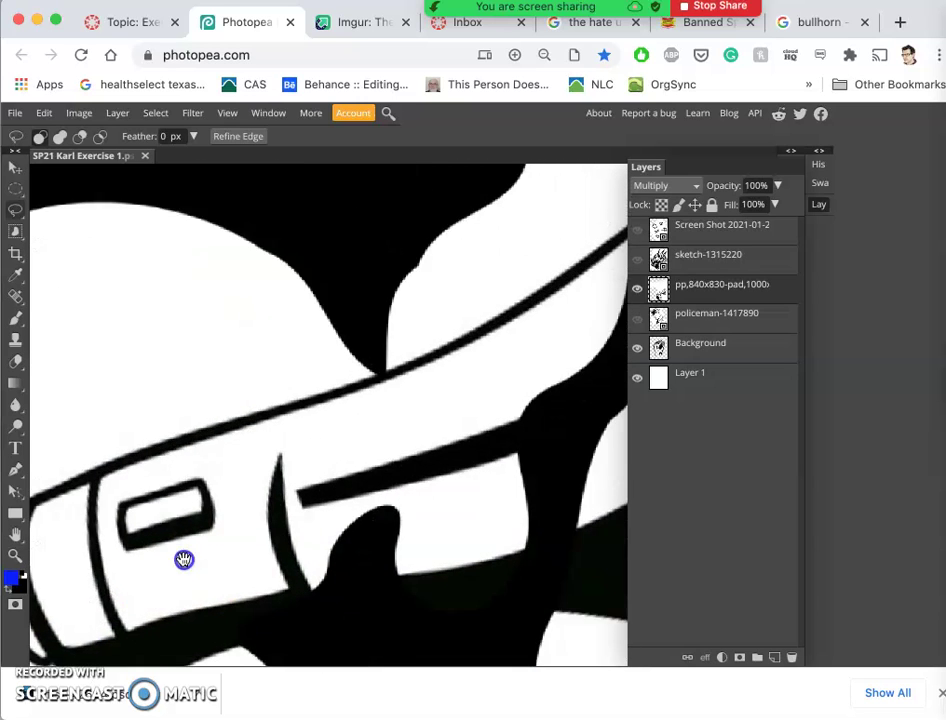
{"action": "left_click_drag", "start_coordinate": [183, 559], "coordinate": [180, 557]}
{"action": "left_click_drag", "start_coordinate": [326, 374], "coordinate": [319, 285]}
{"action": "left_click_drag", "start_coordinate": [359, 450], "coordinate": [476, 227]}
{"action": "left_click_drag", "start_coordinate": [437, 450], "coordinate": [438, 302]}
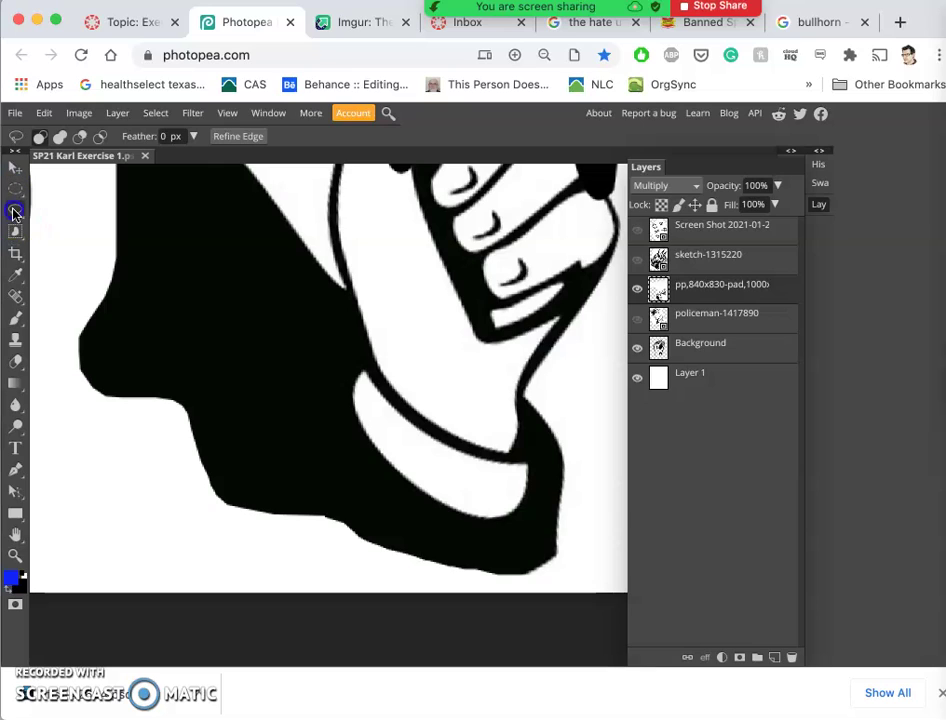
{"action": "mouse_move", "coordinate": [585, 490]}
{"action": "left_mouse_down"}
{"action": "mouse_move", "coordinate": [608, 566]}
{"action": "mouse_move", "coordinate": [572, 505]}
{"action": "mouse_move", "coordinate": [386, 532]}
{"action": "mouse_move", "coordinate": [266, 520]}
{"action": "left_mouse_up"}
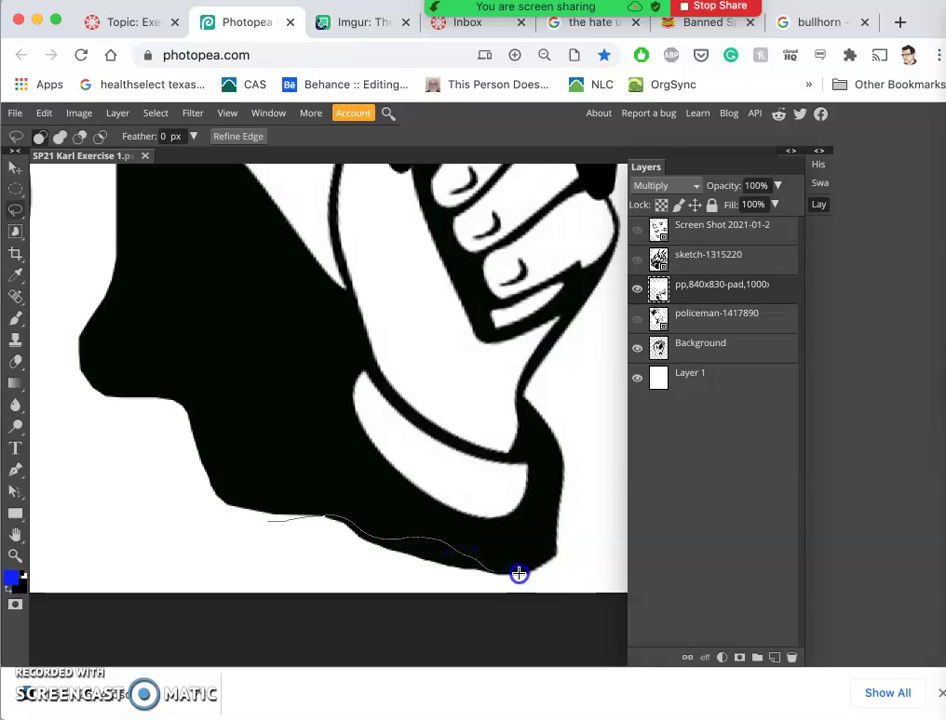
{"action": "mouse_move", "coordinate": [547, 620]}
{"action": "left_mouse_down"}
{"action": "mouse_move", "coordinate": [382, 633]}
{"action": "mouse_move", "coordinate": [232, 553]}
{"action": "left_mouse_up"}
{"action": "left_click", "coordinate": [148, 526]}
{"action": "left_click", "coordinate": [187, 551]}
{"action": "key", "text": "ctrl+0"}
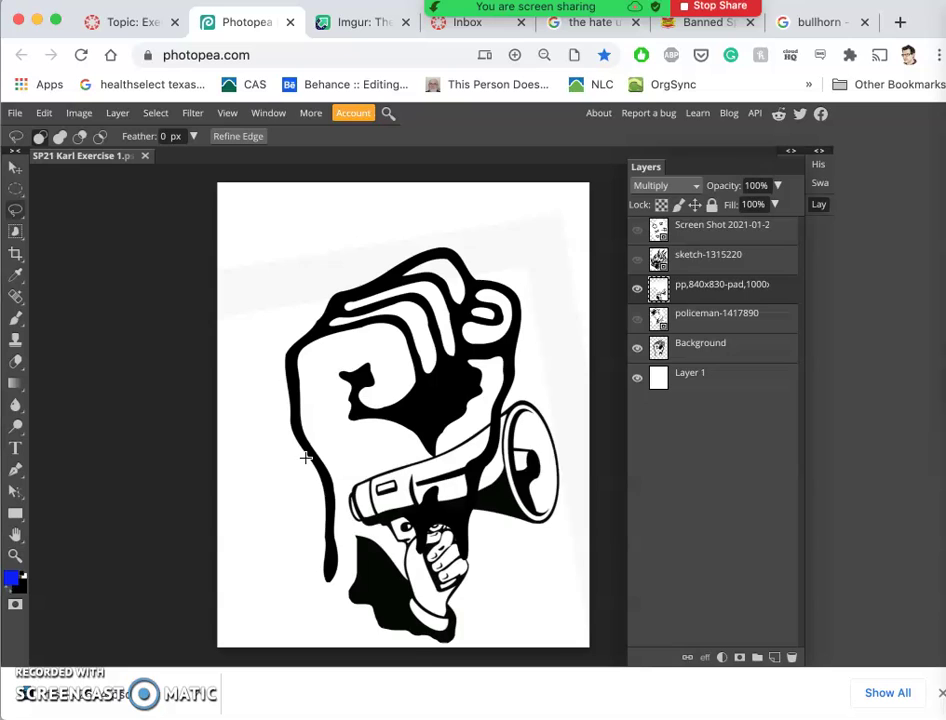
Toggle the Background fist layer's visibility off and on to check its contents
{"action": "scroll", "coordinate": [306, 458], "scroll_direction": "up", "scroll_amount": 3}
{"action": "scroll", "coordinate": [308, 462], "scroll_direction": "down", "scroll_amount": 3}
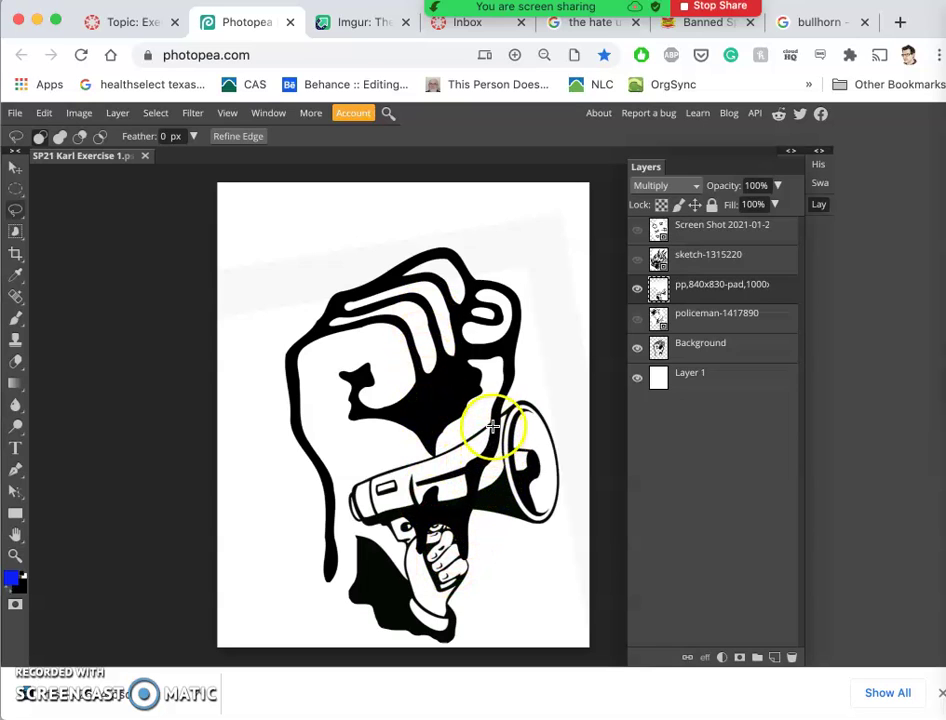
{"action": "left_click", "coordinate": [638, 349]}
{"action": "left_click", "coordinate": [638, 349]}
{"action": "left_click", "coordinate": [638, 349]}
{"action": "left_click", "coordinate": [638, 349]}
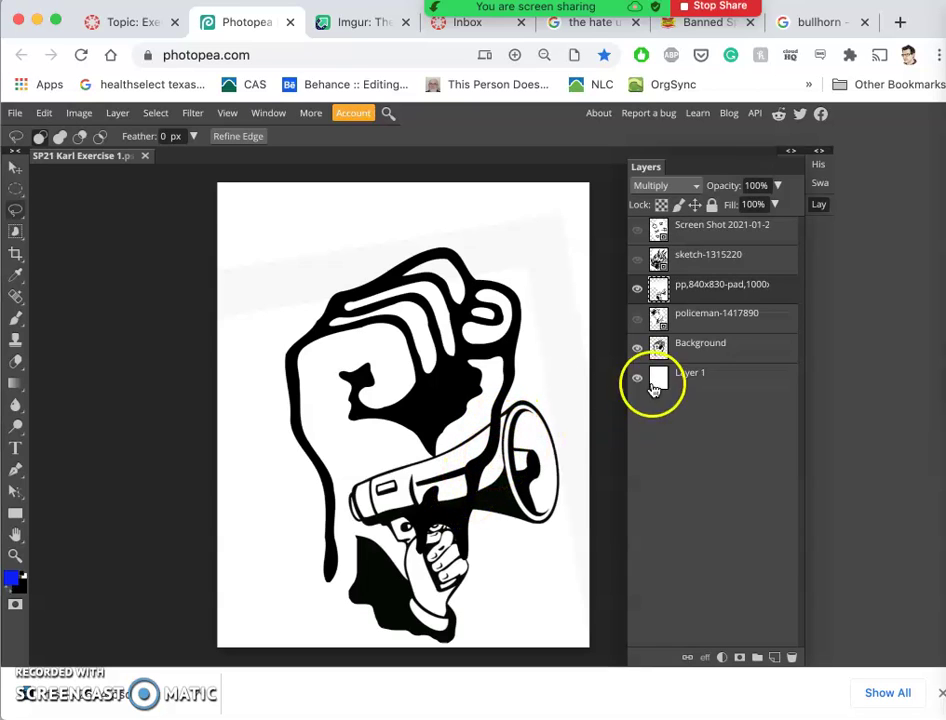
Make the Background fist layer active and zoom in on the megaphone rim
{"action": "left_click", "coordinate": [680, 346]}
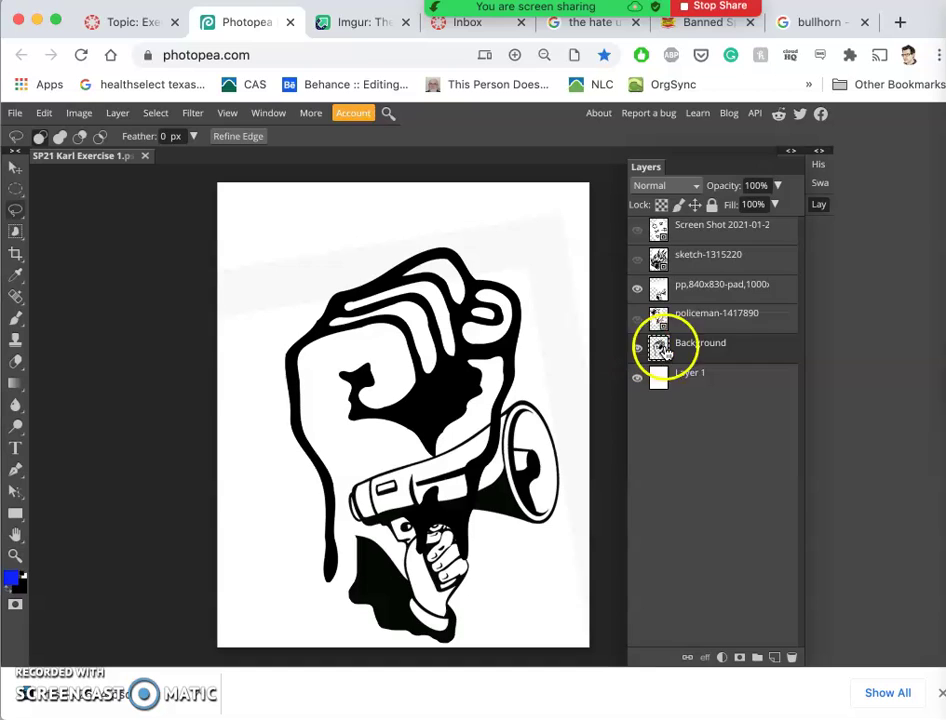
{"action": "left_click", "coordinate": [699, 294]}
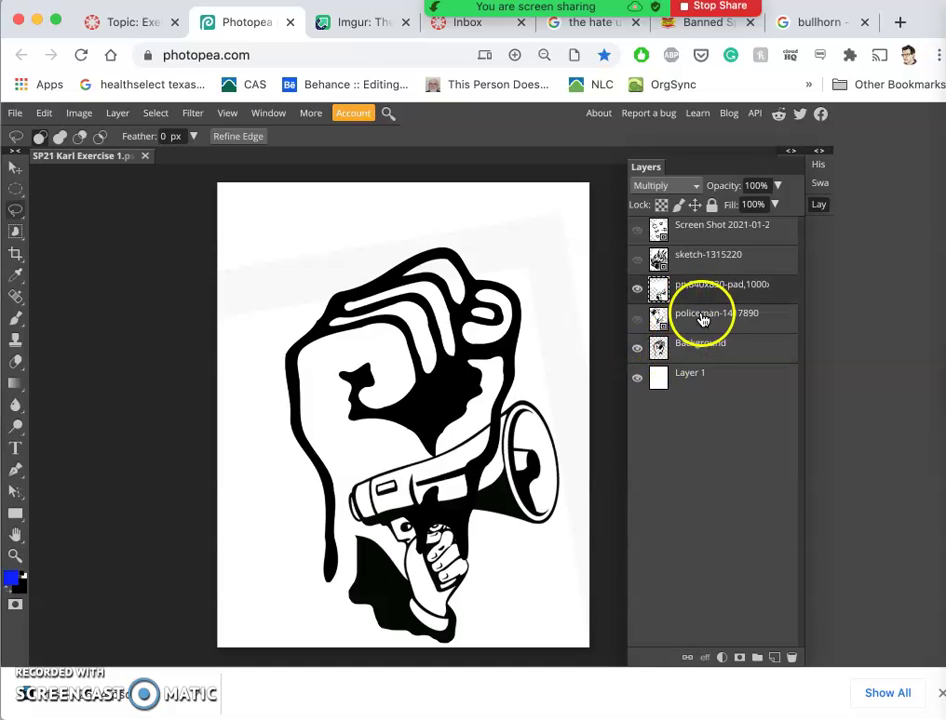
{"action": "left_click", "coordinate": [688, 351]}
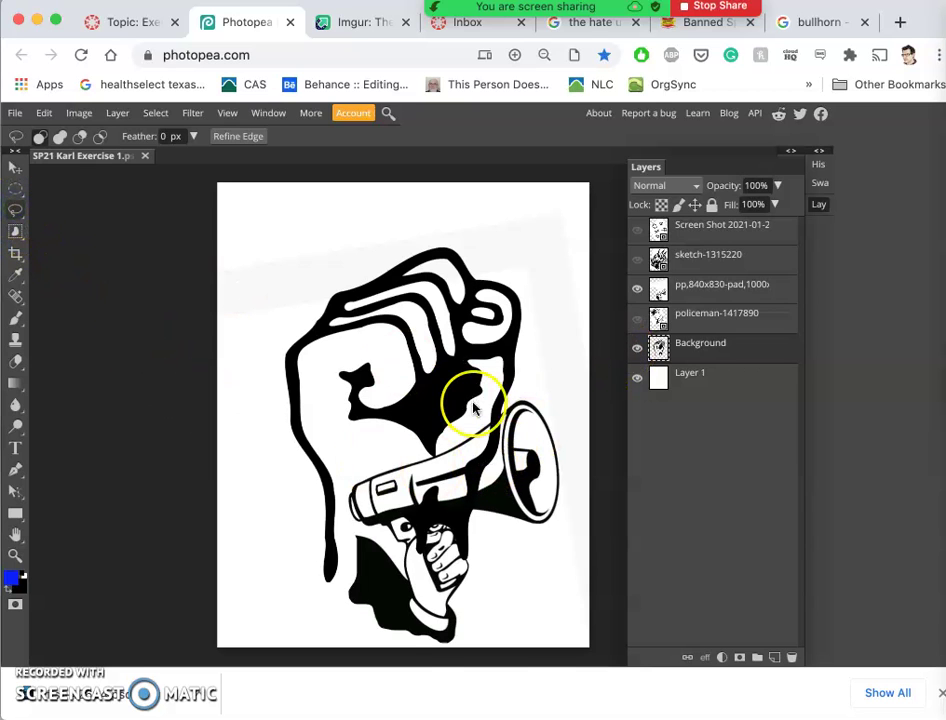
{"action": "scroll", "coordinate": [473, 405], "scroll_direction": "up", "scroll_amount": 8}
{"action": "scroll", "coordinate": [473, 408], "scroll_direction": "right", "scroll_amount": 3}
{"action": "scroll", "coordinate": [473, 408], "scroll_direction": "down", "scroll_amount": 1}
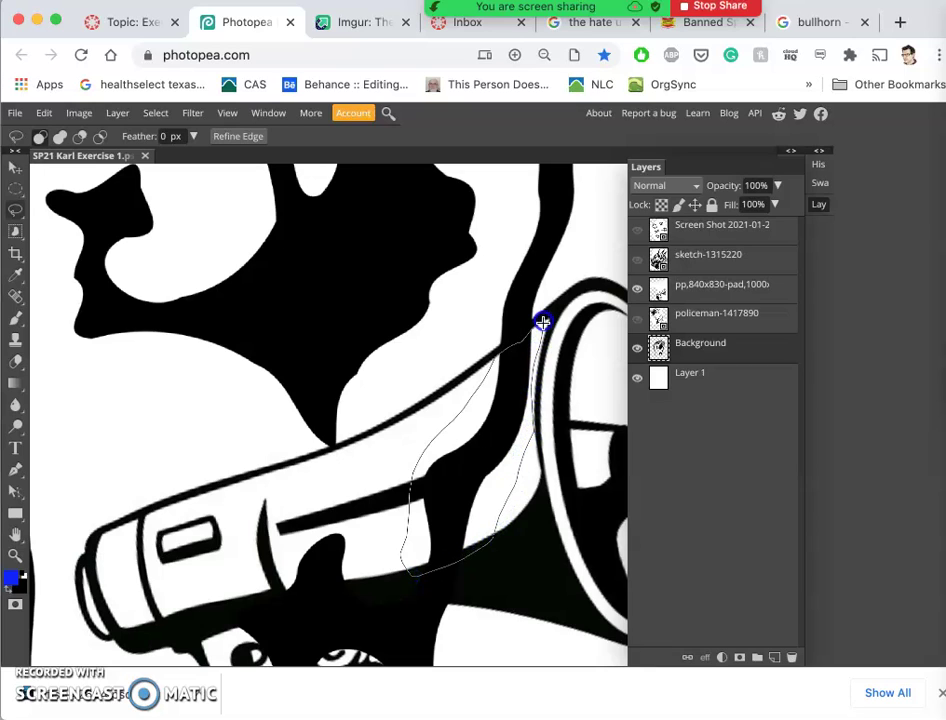
Close the lasso outline along the megaphone rim into a selection
{"action": "left_click_drag", "start_coordinate": [533, 345], "coordinate": [538, 325]}
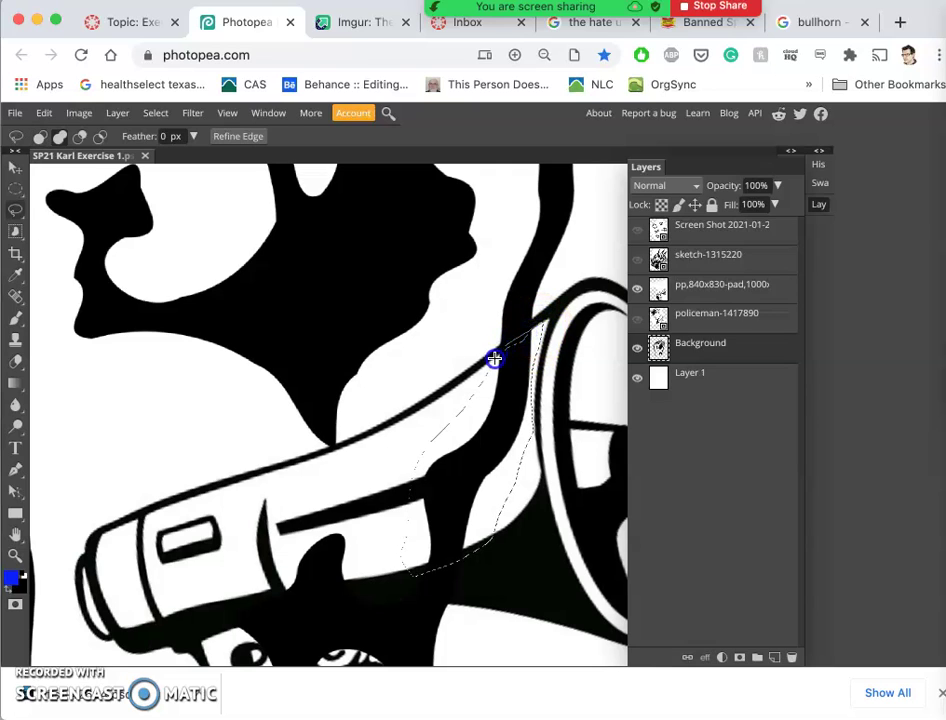
{"action": "left_click_drag", "start_coordinate": [530, 346], "coordinate": [540, 330]}
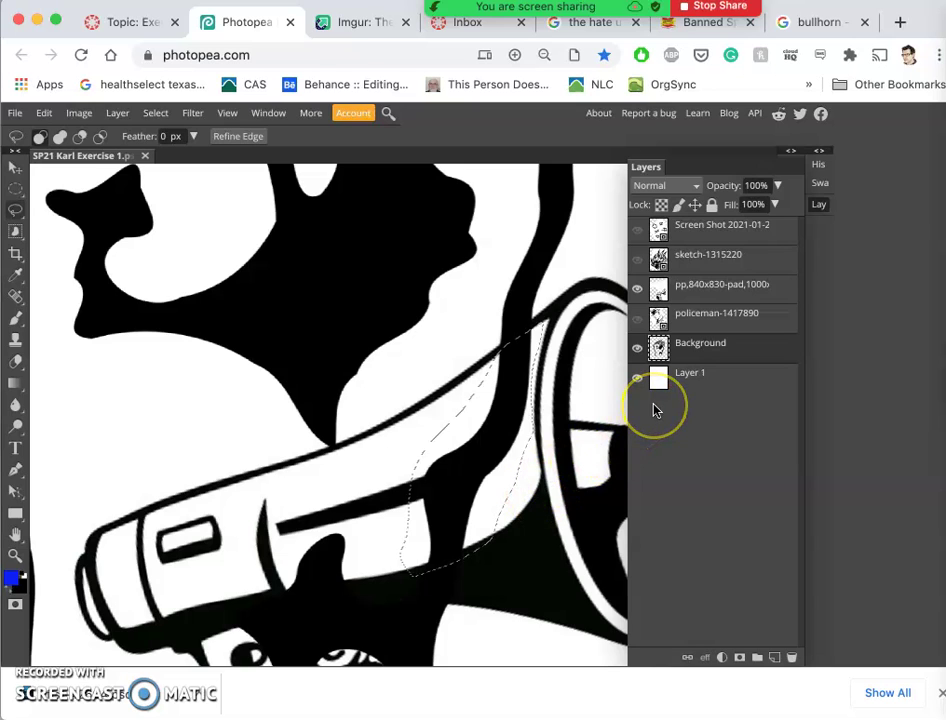
{"action": "left_click", "coordinate": [722, 348]}
{"action": "left_click", "coordinate": [697, 292]}
{"action": "mouse_move", "coordinate": [683, 293]}
{"action": "left_mouse_down"}
{"action": "mouse_move", "coordinate": [640, 279]}
{"action": "mouse_move", "coordinate": [498, 422]}
{"action": "mouse_move", "coordinate": [483, 458]}
{"action": "mouse_move", "coordinate": [464, 458]}
{"action": "mouse_move", "coordinate": [469, 464]}
{"action": "mouse_move", "coordinate": [498, 395]}
{"action": "mouse_move", "coordinate": [424, 490]}
{"action": "mouse_move", "coordinate": [396, 497]}
{"action": "mouse_move", "coordinate": [418, 490]}
{"action": "mouse_move", "coordinate": [403, 507]}
{"action": "mouse_move", "coordinate": [680, 290]}
{"action": "left_mouse_up"}
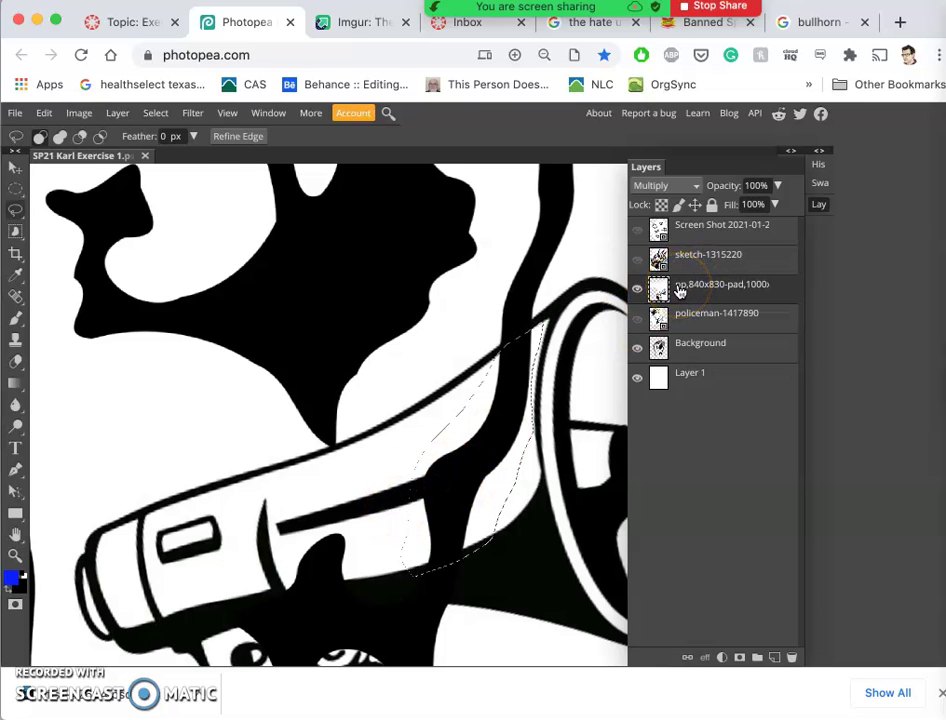
Return to the Background fist layer and toggle its visibility to compare
{"action": "left_click", "coordinate": [682, 350]}
{"action": "left_click", "coordinate": [639, 349]}
{"action": "left_click", "coordinate": [638, 349]}
{"action": "left_click", "coordinate": [638, 349]}
{"action": "left_click", "coordinate": [637, 349]}
{"action": "left_click", "coordinate": [637, 349]}
{"action": "left_click", "coordinate": [637, 349]}
{"action": "left_click", "coordinate": [637, 349]}
{"action": "left_click", "coordinate": [637, 349]}
{"action": "left_click", "coordinate": [637, 349]}
{"action": "left_click", "coordinate": [637, 349]}
Delete the black fill inside the selection and zoom out to the full fist image
{"action": "left_click", "coordinate": [480, 356]}
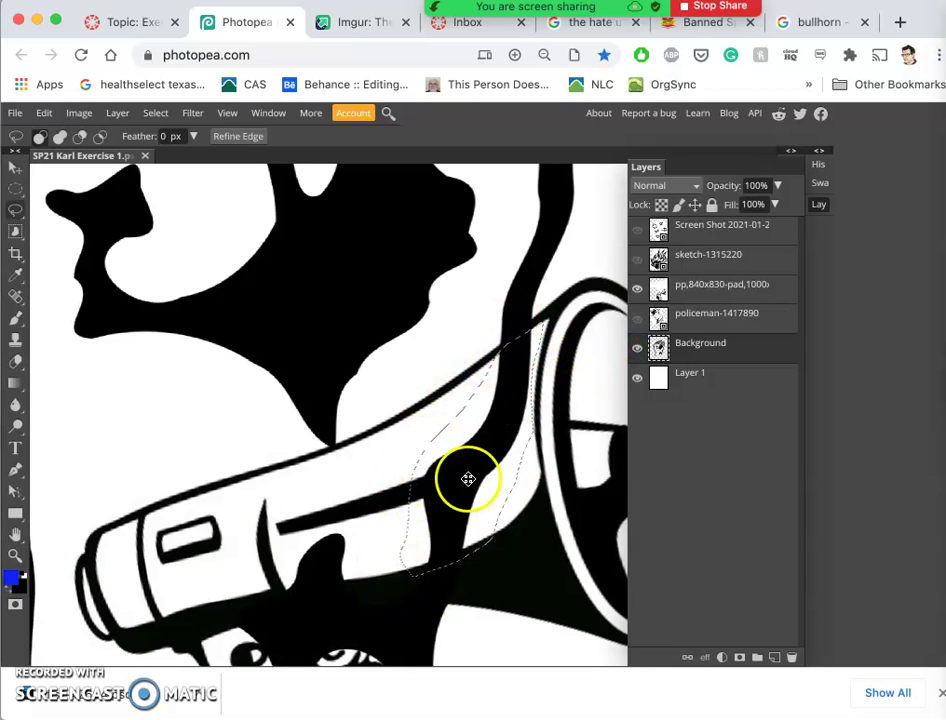
{"action": "key", "text": "Delete"}
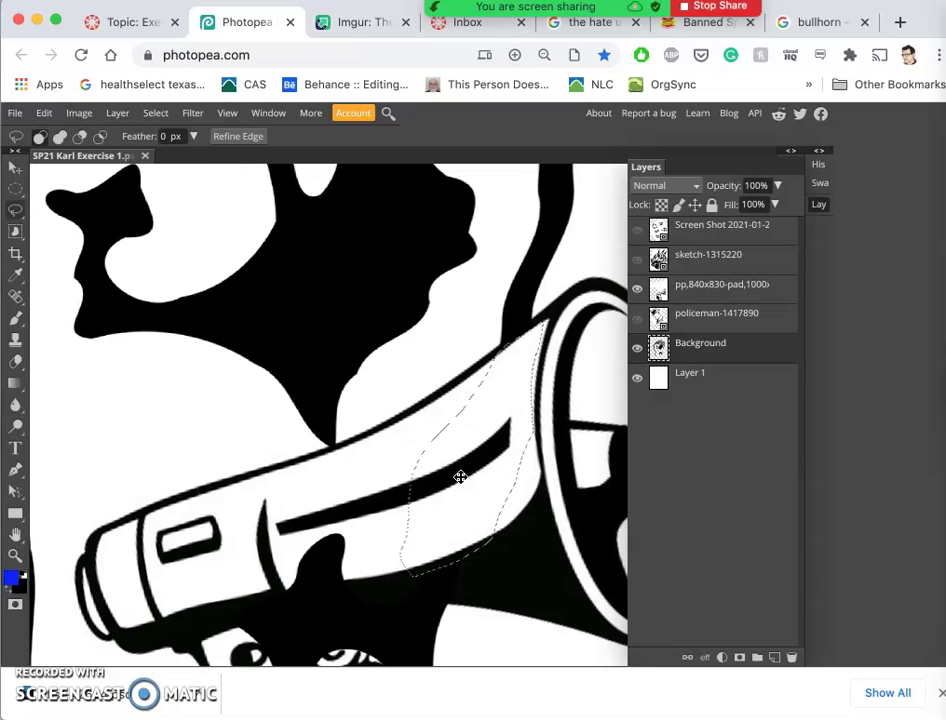
{"action": "scroll", "coordinate": [460, 477], "scroll_direction": "down", "scroll_amount": 6}
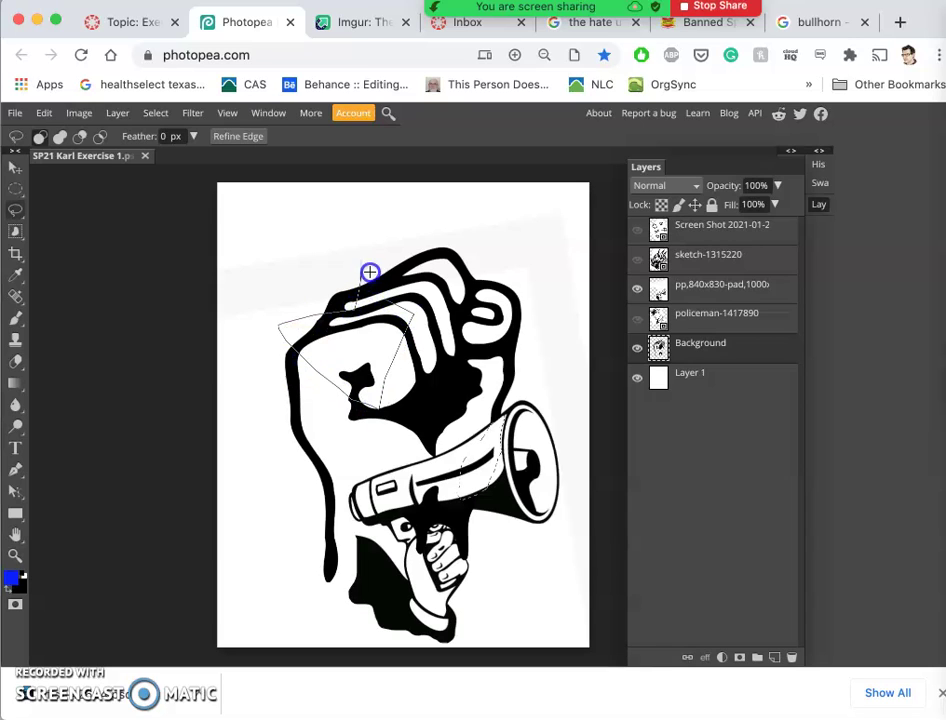
Show the Screen Shot doodles and sketch-1315220 layers
{"action": "left_click", "coordinate": [637, 229]}
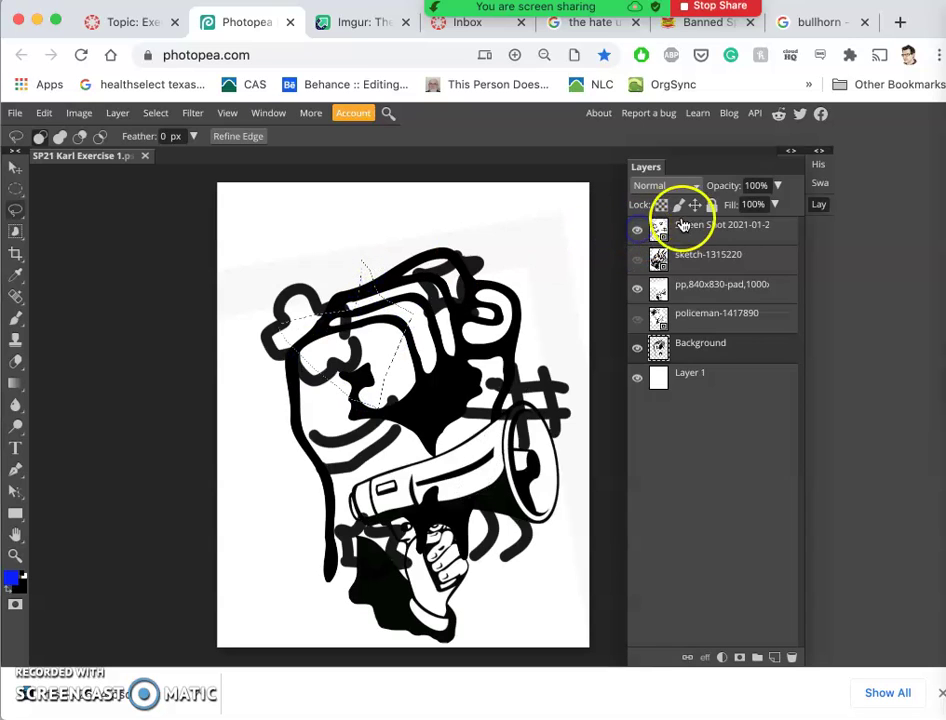
{"action": "left_click", "coordinate": [697, 228]}
{"action": "left_click", "coordinate": [637, 259]}
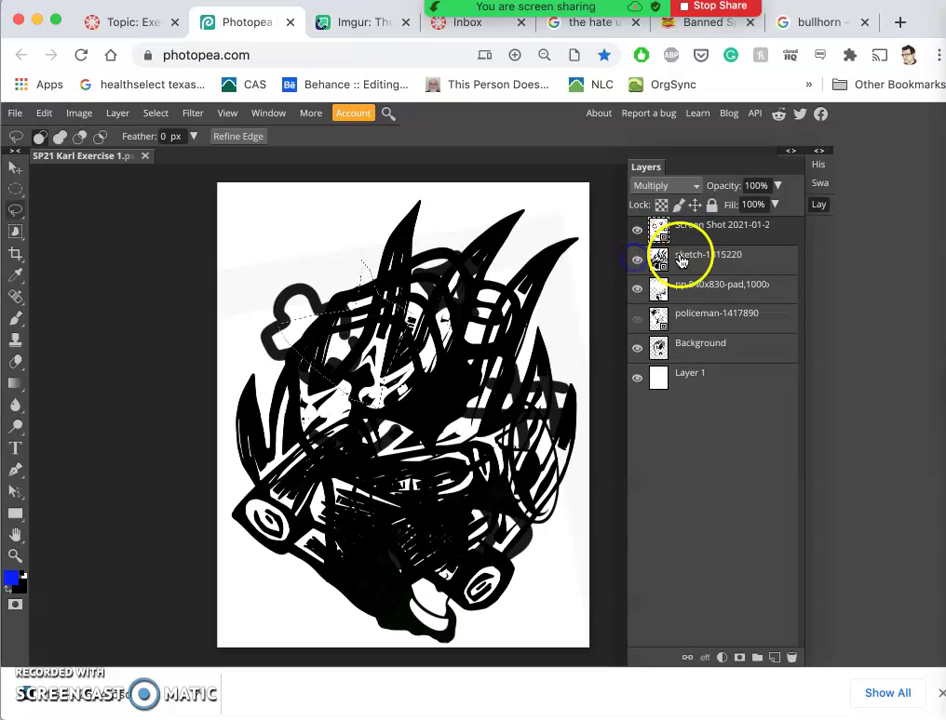
{"action": "key", "text": "BackSpace"}
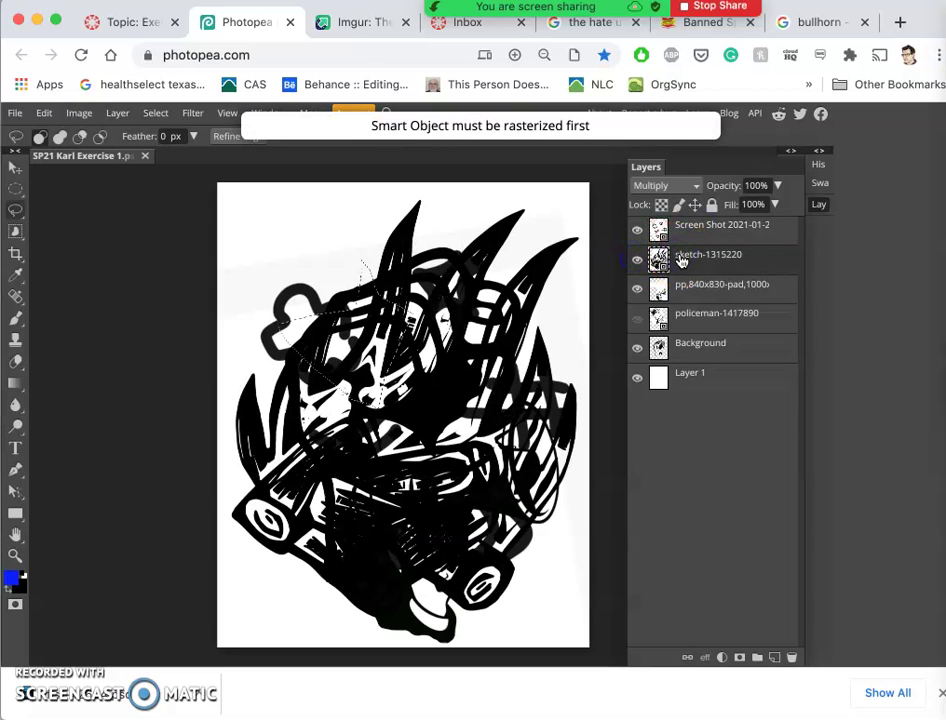
Rasterize the sketch-1315220, Screen Shot and policeman-1417890 layers
{"action": "right_click", "coordinate": [688, 265]}
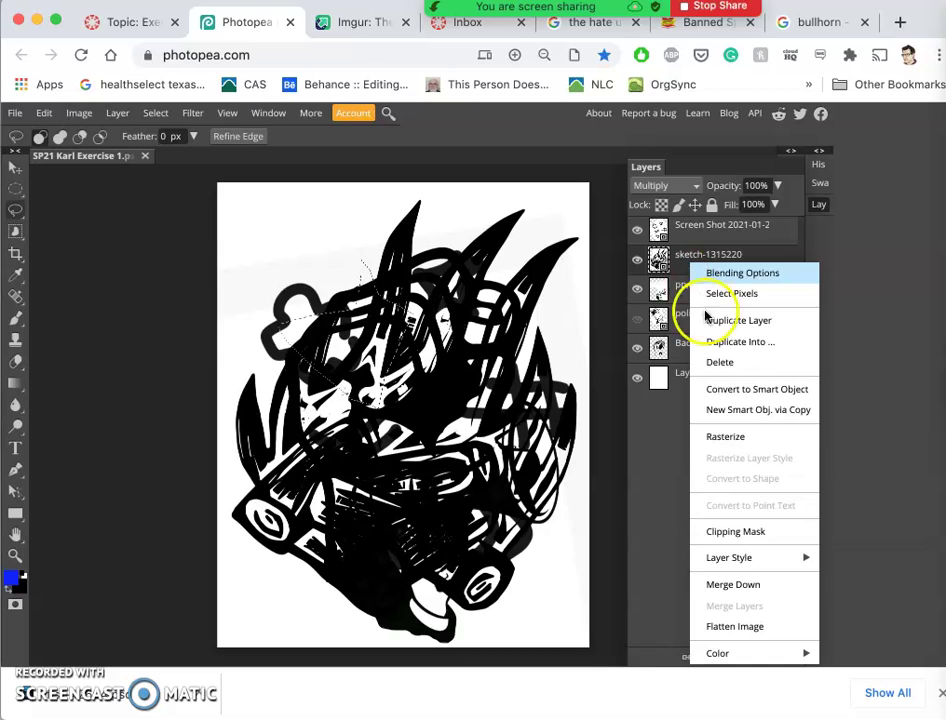
{"action": "left_click", "coordinate": [725, 437]}
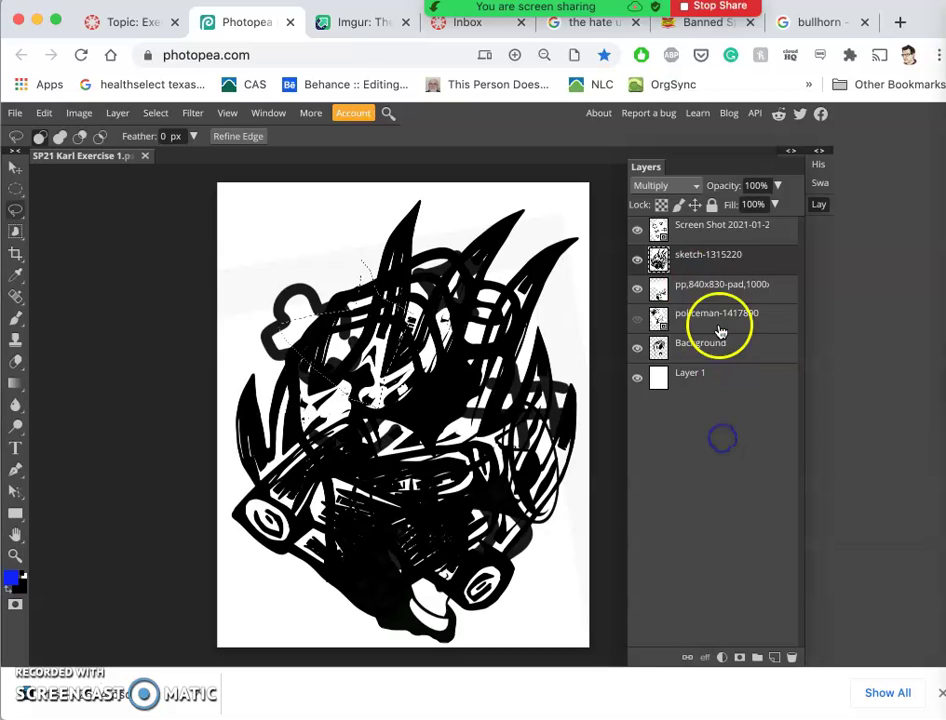
{"action": "right_click", "coordinate": [692, 244]}
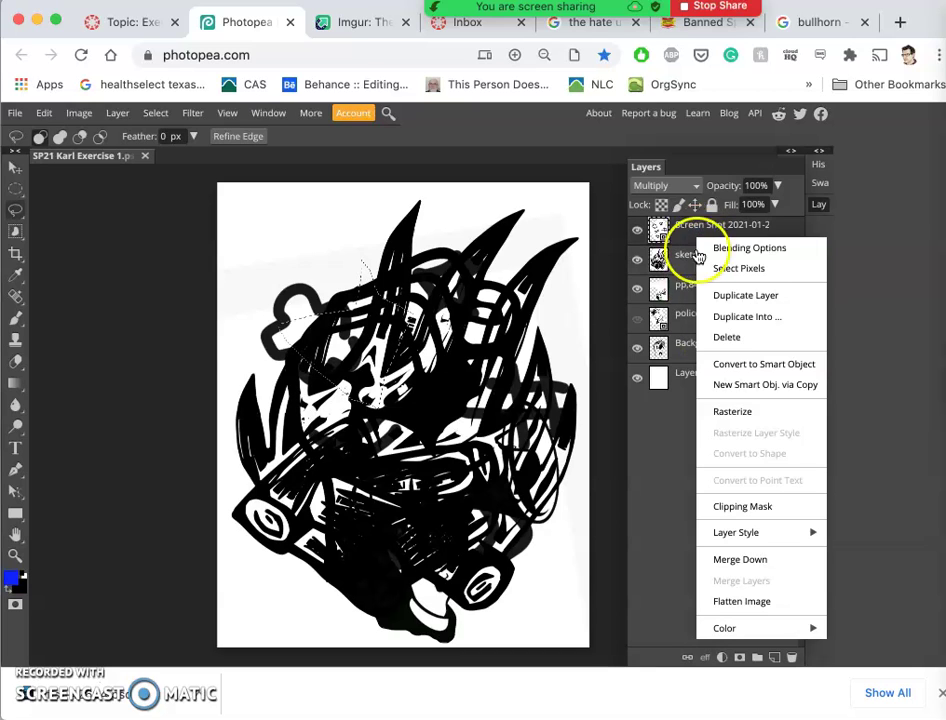
{"action": "left_click", "coordinate": [727, 408]}
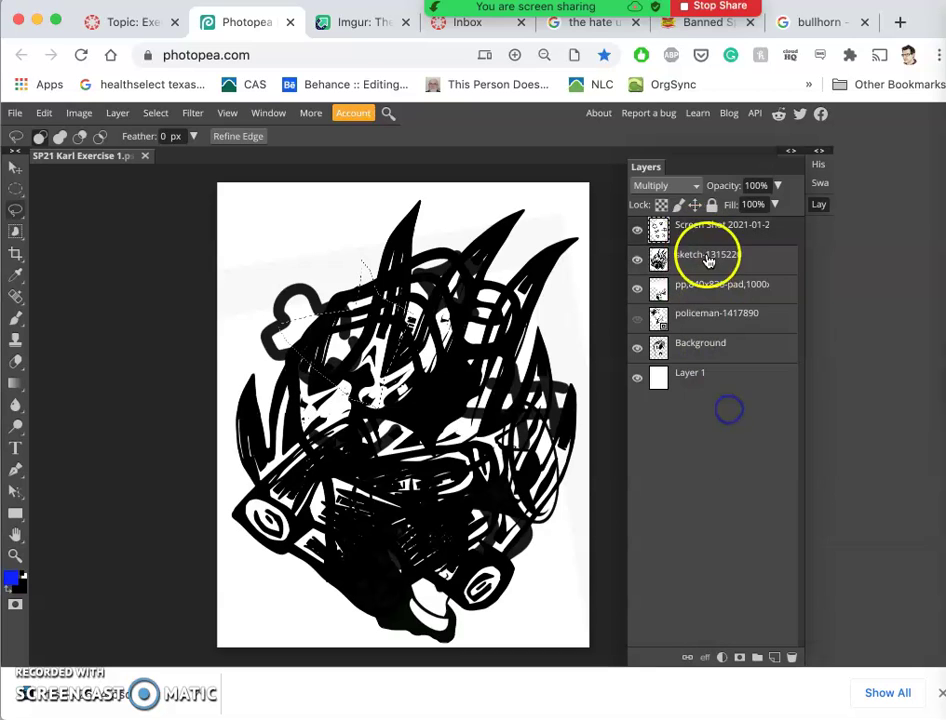
{"action": "right_click", "coordinate": [686, 318]}
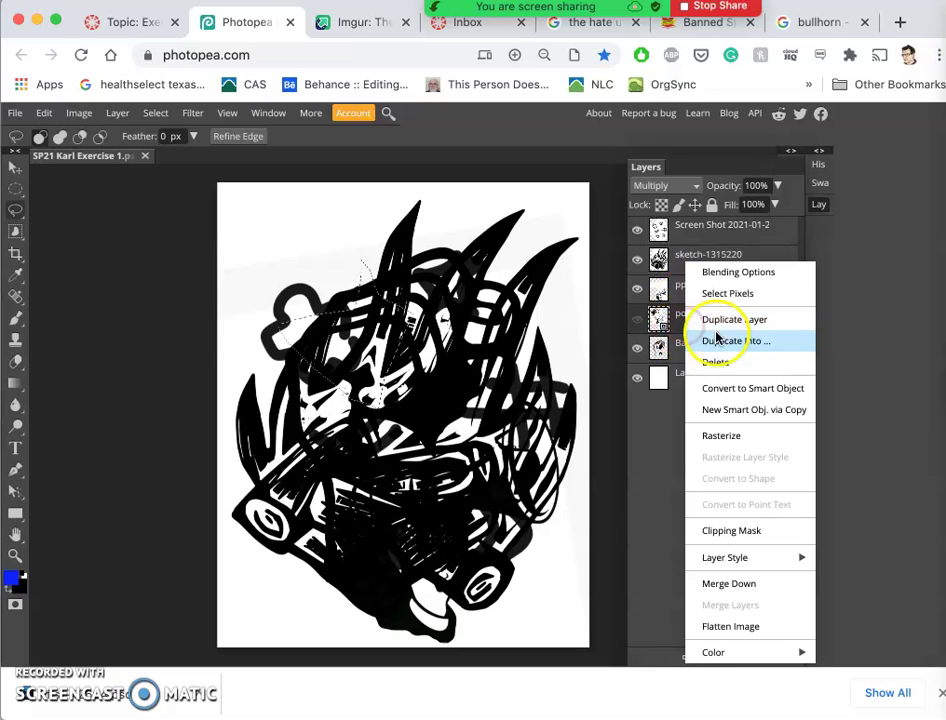
{"action": "left_click", "coordinate": [718, 433]}
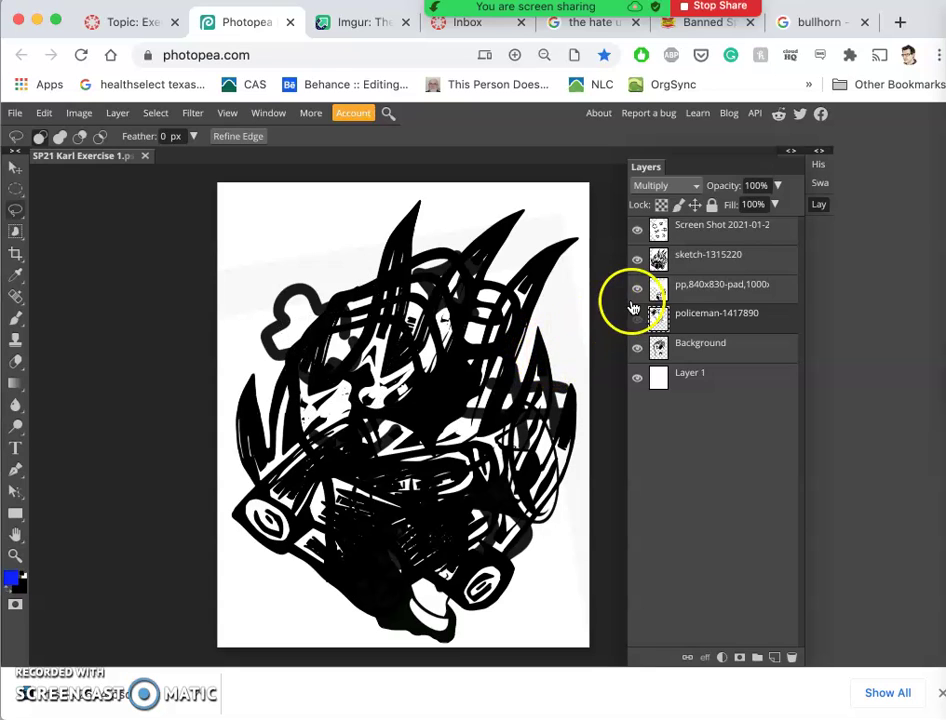
Hide the sketch-1315220 layer and make the Screen Shot doodles layer active
{"action": "left_click", "coordinate": [639, 232]}
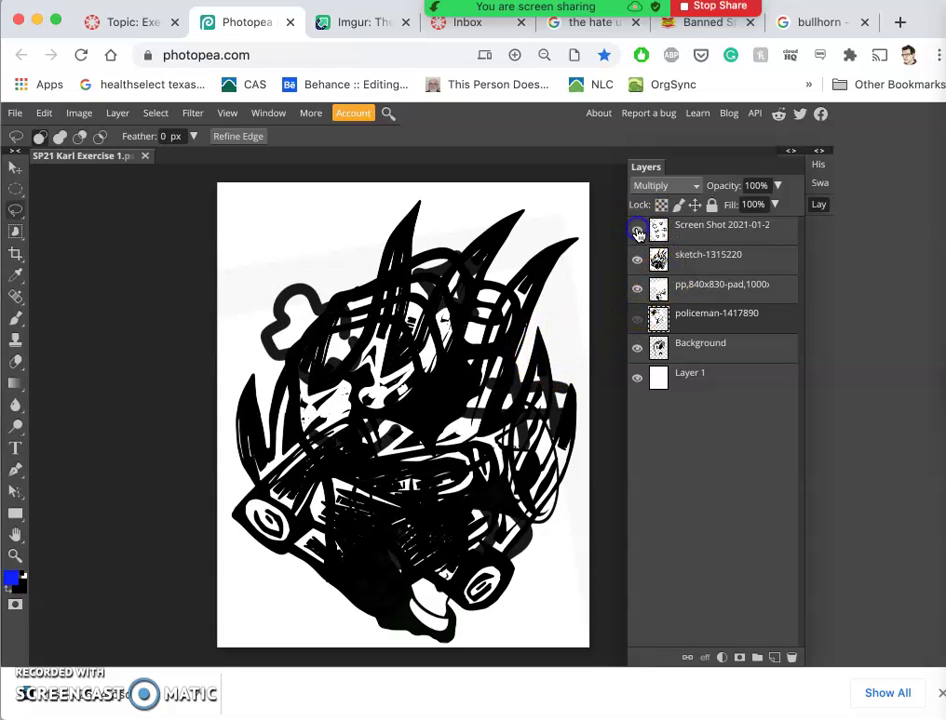
{"action": "left_click", "coordinate": [638, 261]}
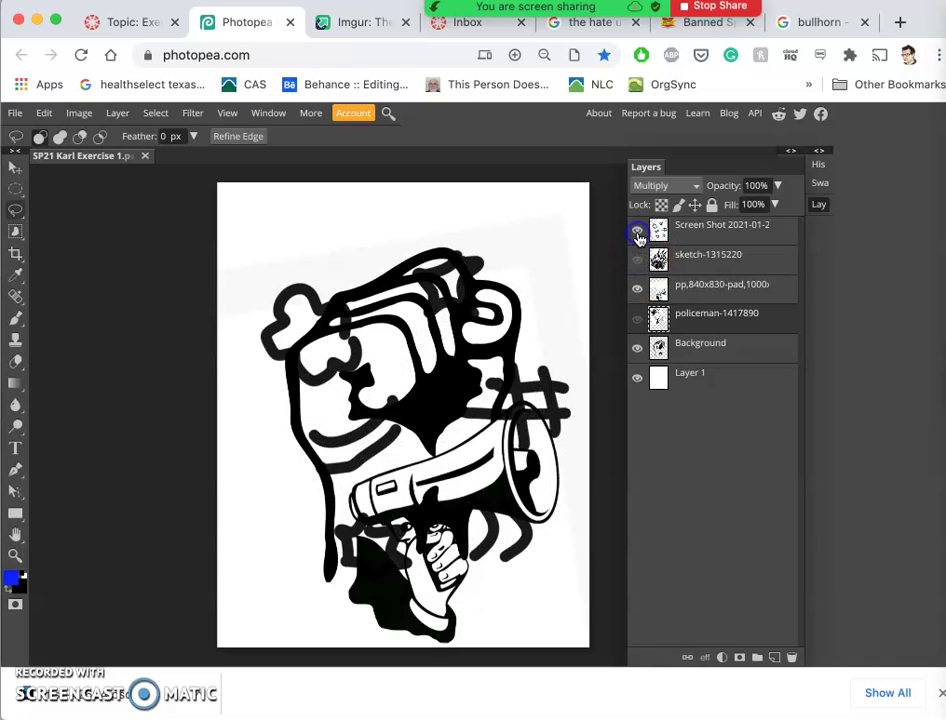
{"action": "left_click", "coordinate": [688, 234]}
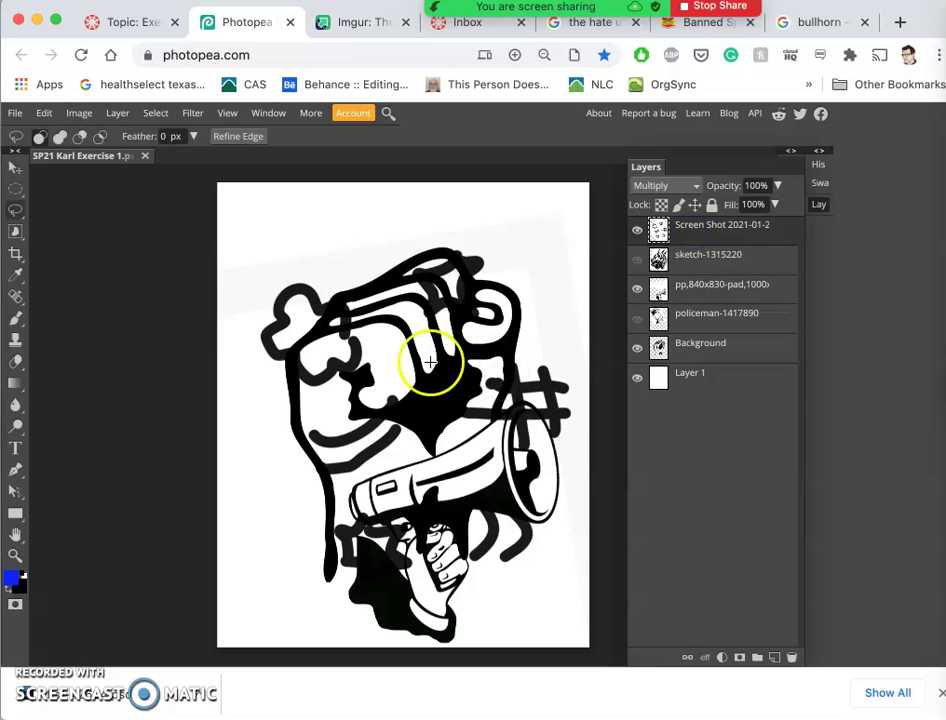
{"action": "left_click", "coordinate": [44, 114]}
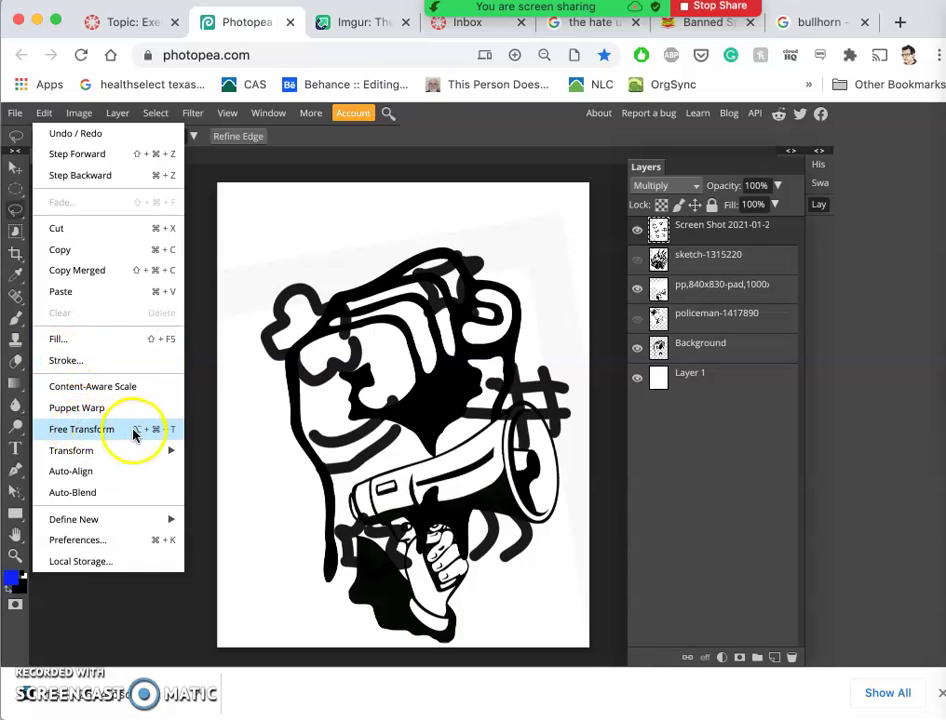
{"action": "left_click", "coordinate": [247, 269]}
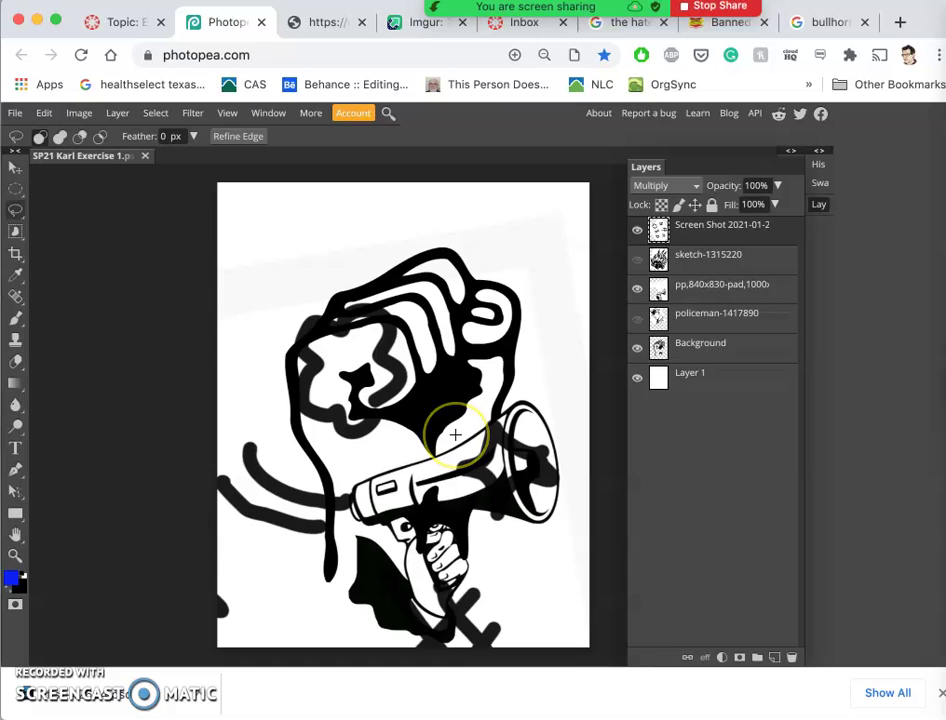
{"action": "left_click", "coordinate": [678, 250]}
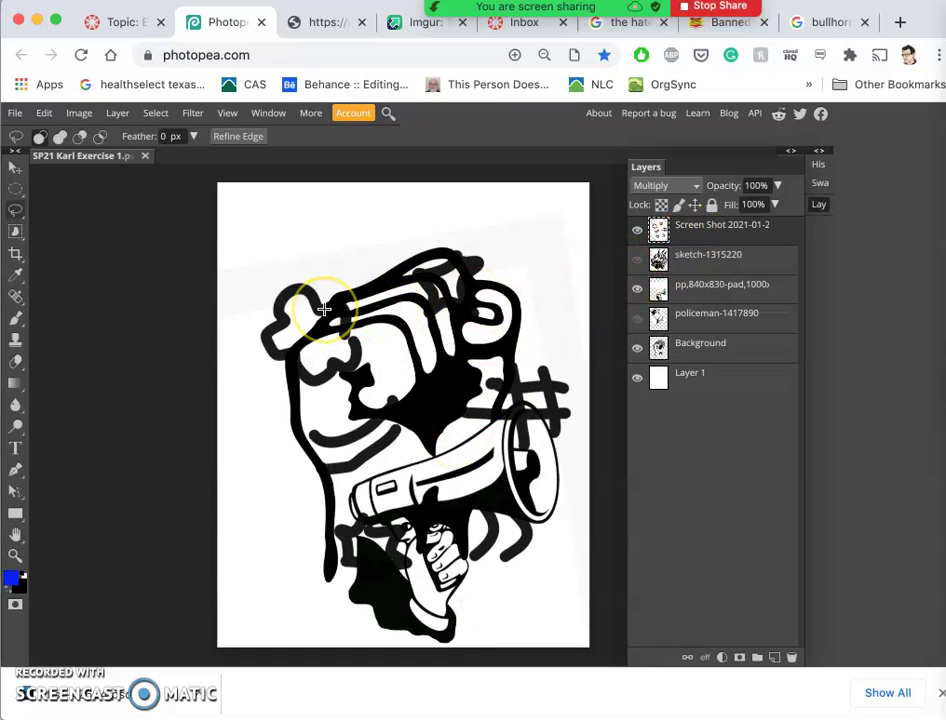
Scale the Screen Shot doodles to about 112.7% and shift them right and down toward the page centre
{"action": "key", "text": "ctrl+alt+t"}
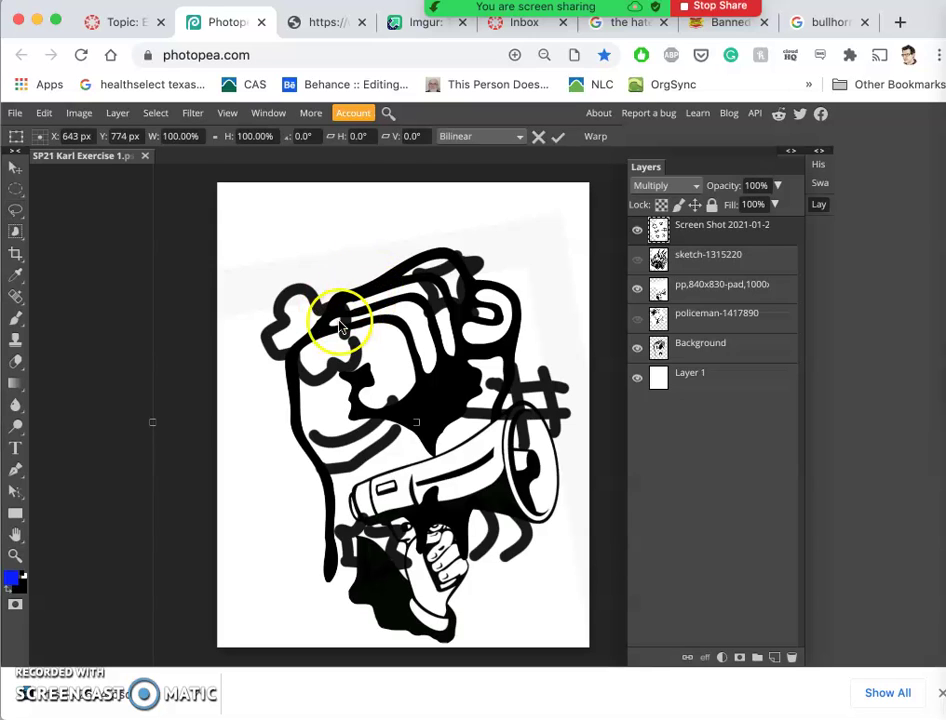
{"action": "key", "text": "ctrl+minus"}
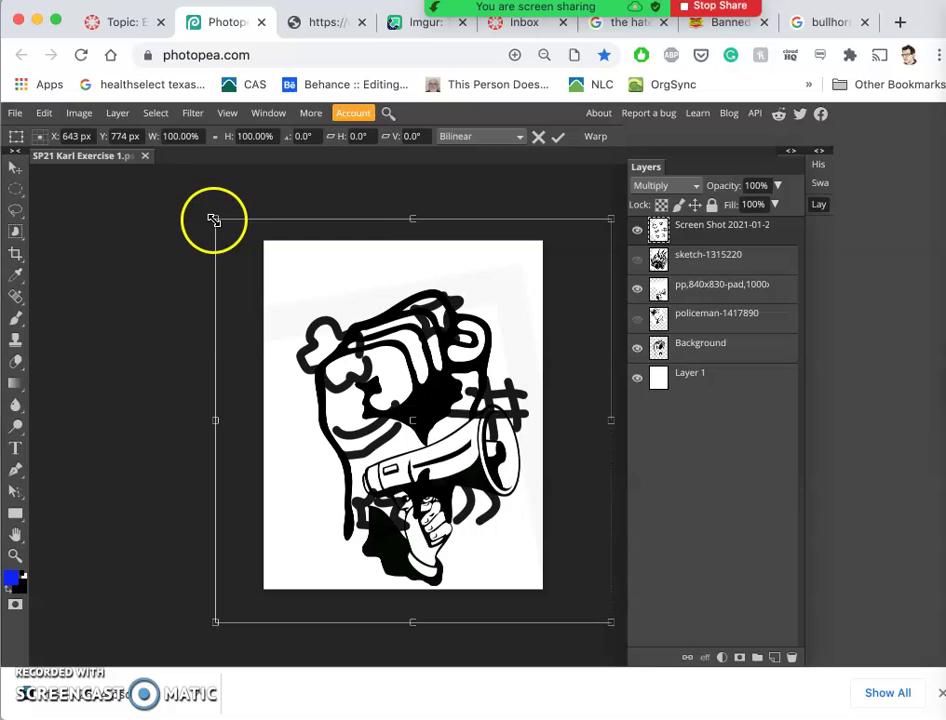
{"action": "left_click_drag", "start_coordinate": [213, 219], "coordinate": [164, 170]}
{"action": "key", "text": "shift+Right"}
{"action": "key", "text": "shift+Right"}
{"action": "key", "text": "shift+Right"}
{"action": "key", "text": "shift+Right"}
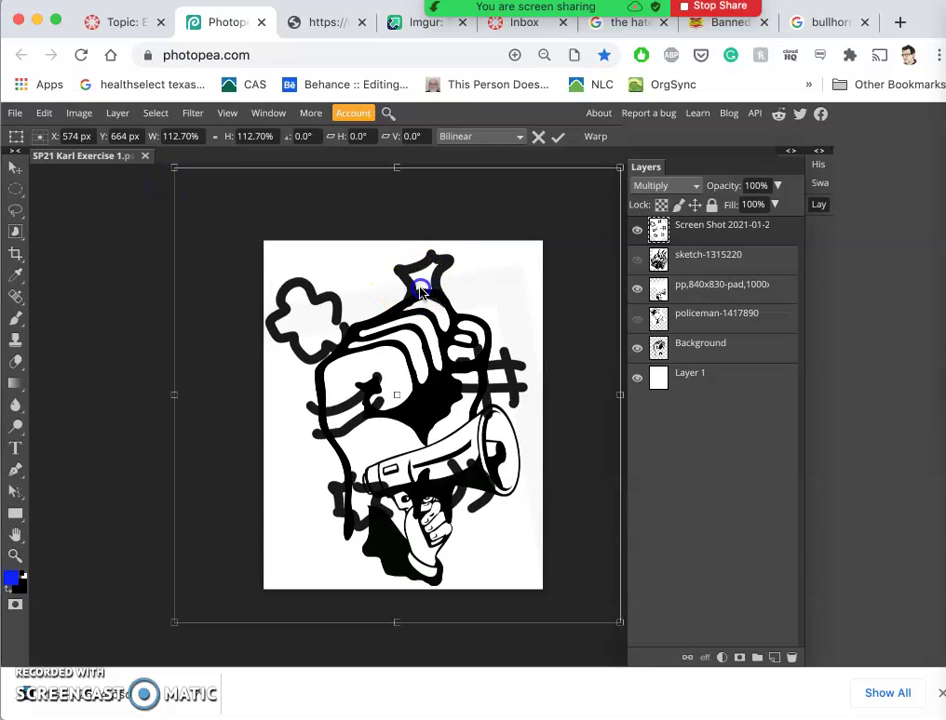
{"action": "left_click_drag", "start_coordinate": [421, 293], "coordinate": [430, 305]}
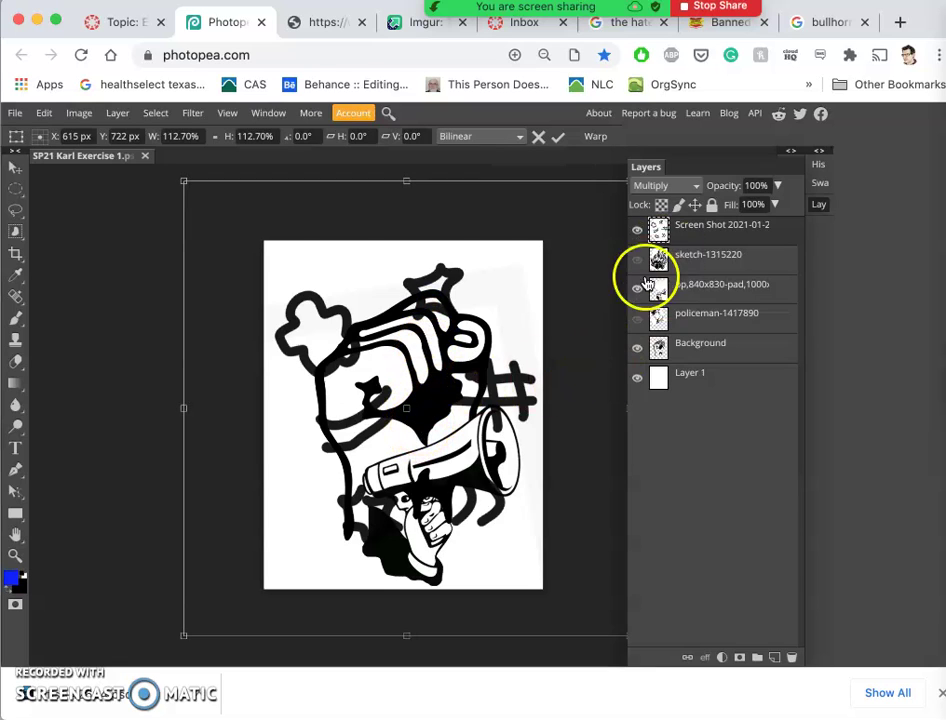
Hide the megaphone and Background policeman layers, keeping white Layer 1 visible under the doodles
{"action": "left_click", "coordinate": [636, 345]}
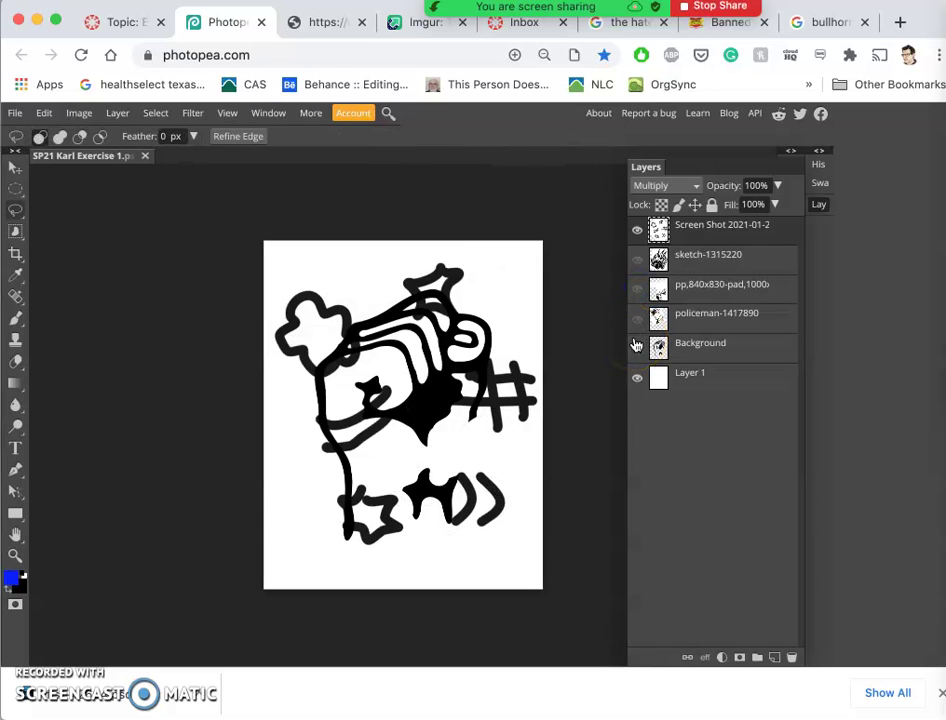
{"action": "left_click", "coordinate": [637, 377]}
{"action": "left_click", "coordinate": [637, 378]}
{"action": "left_click", "coordinate": [637, 348]}
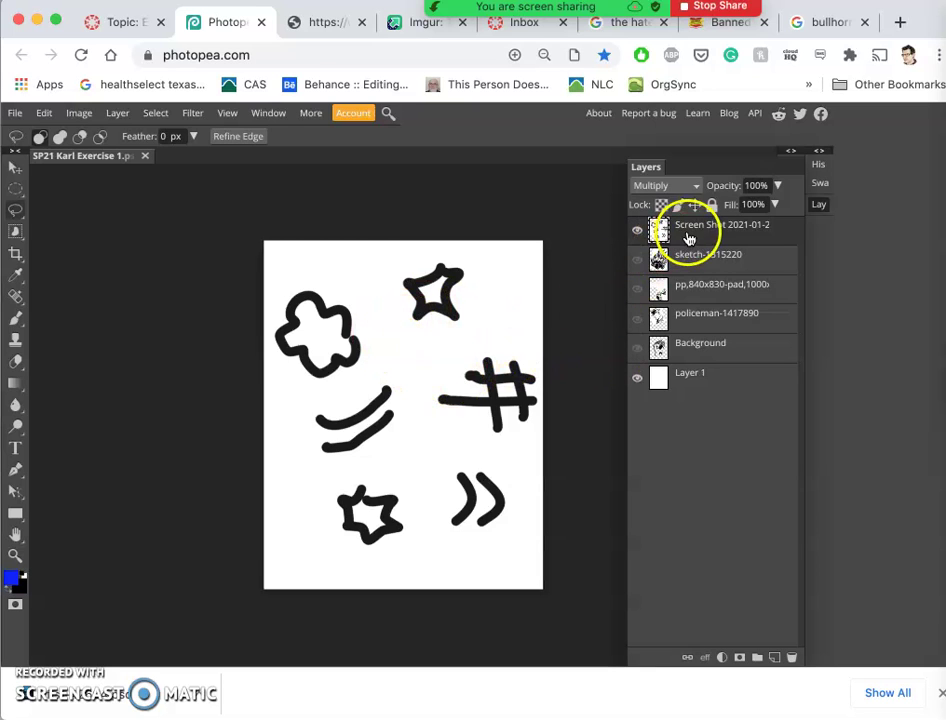
Zoom in on the doodles and draw a freehand selection inside the cloud doodle
{"action": "scroll", "coordinate": [361, 395], "scroll_direction": "up", "scroll_amount": 5}
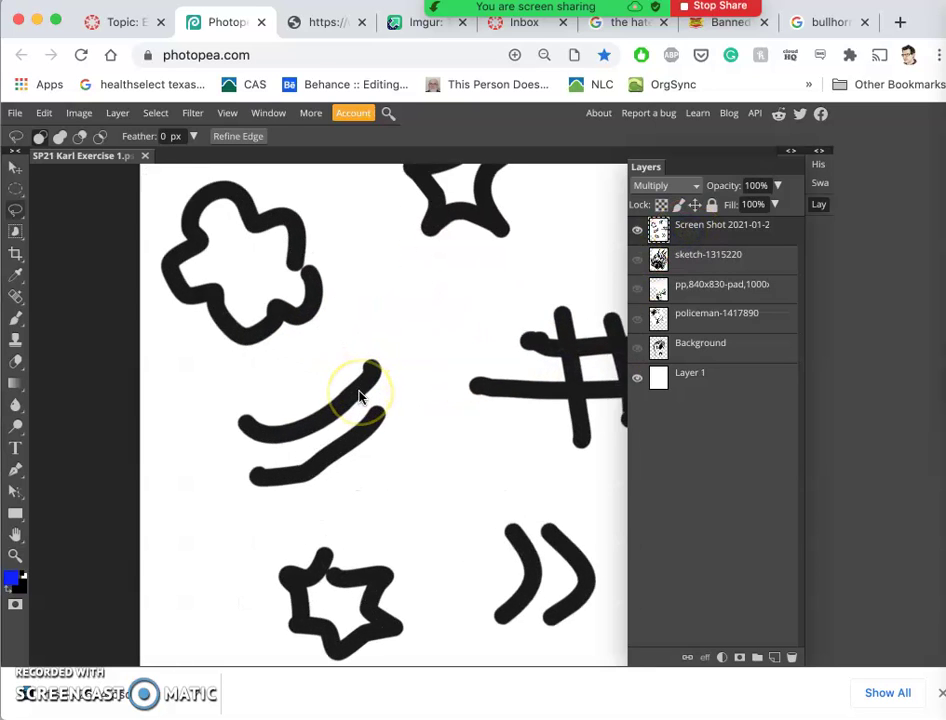
{"action": "scroll", "coordinate": [353, 291], "scroll_direction": "up", "scroll_amount": 4}
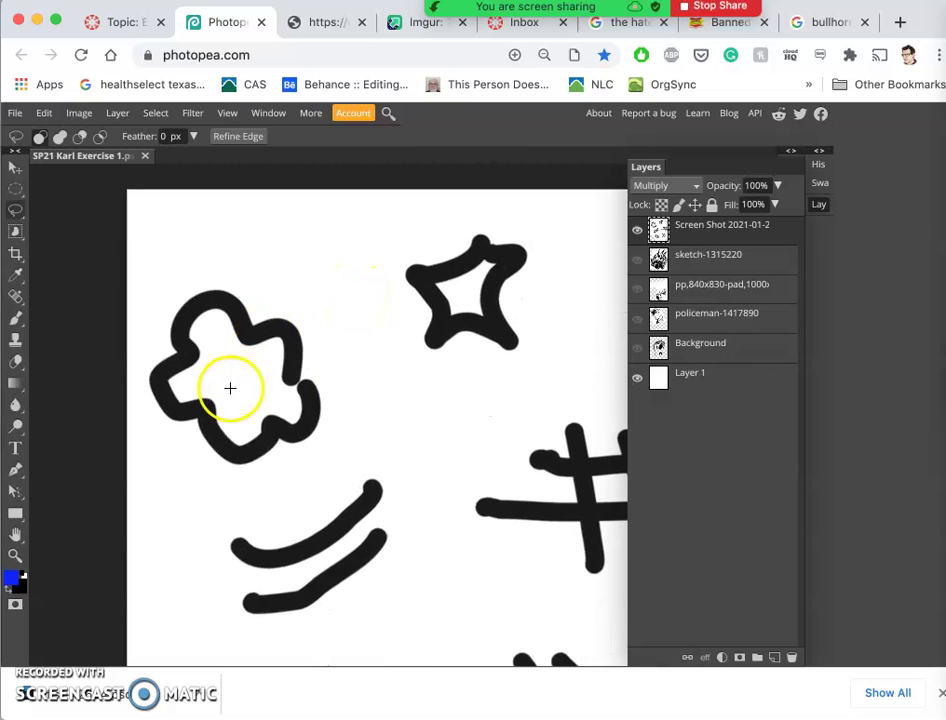
{"action": "scroll", "coordinate": [283, 395], "scroll_direction": "down", "scroll_amount": 1}
{"action": "mouse_move", "coordinate": [16, 212]}
{"action": "left_mouse_down"}
{"action": "mouse_move", "coordinate": [236, 281]}
{"action": "mouse_move", "coordinate": [231, 303]}
{"action": "left_mouse_up"}
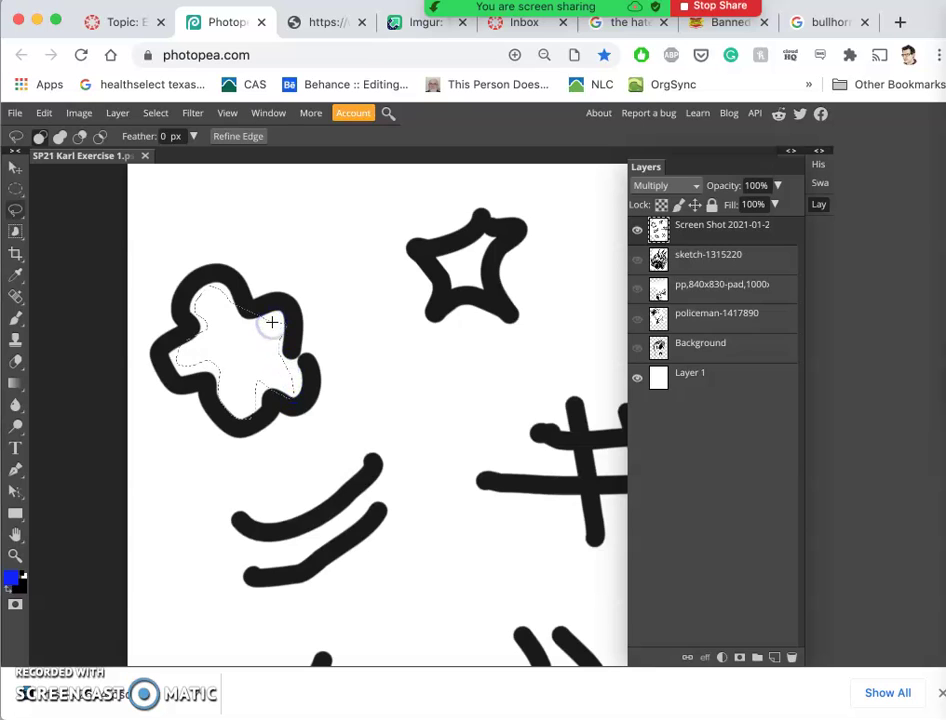
Switch the selection tool to the Magic Wand
{"action": "right_click", "coordinate": [16, 210]}
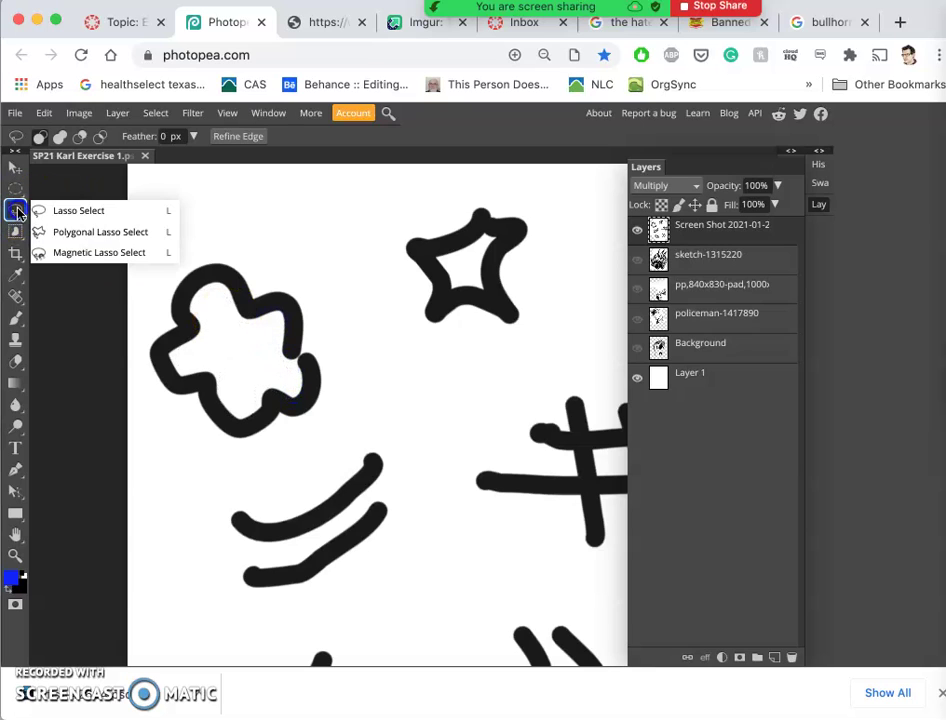
{"action": "right_click", "coordinate": [15, 233]}
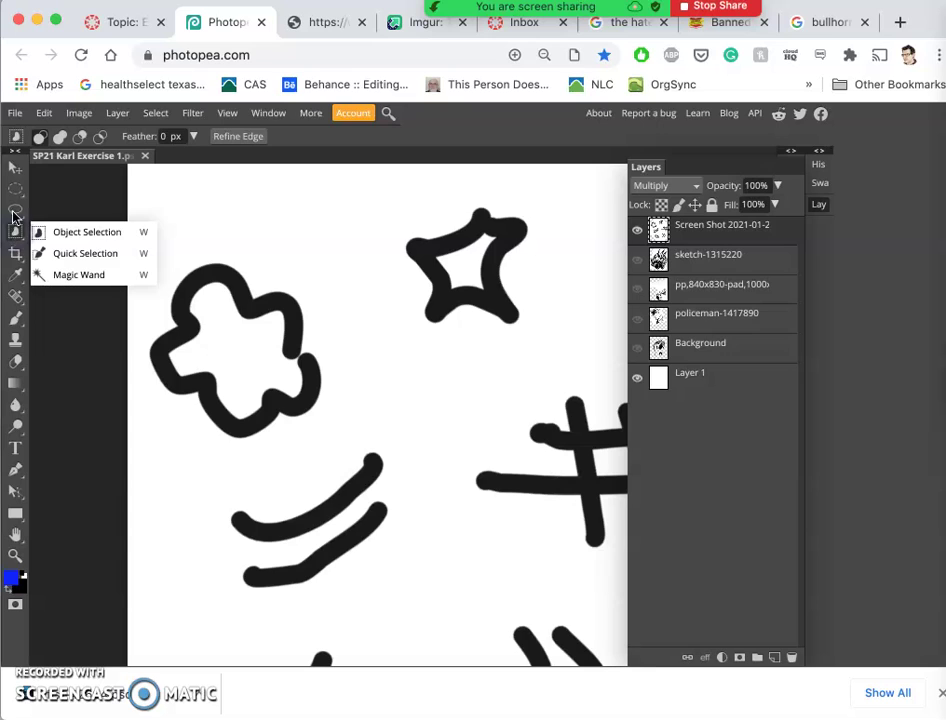
{"action": "left_click", "coordinate": [63, 232]}
{"action": "right_click", "coordinate": [17, 232]}
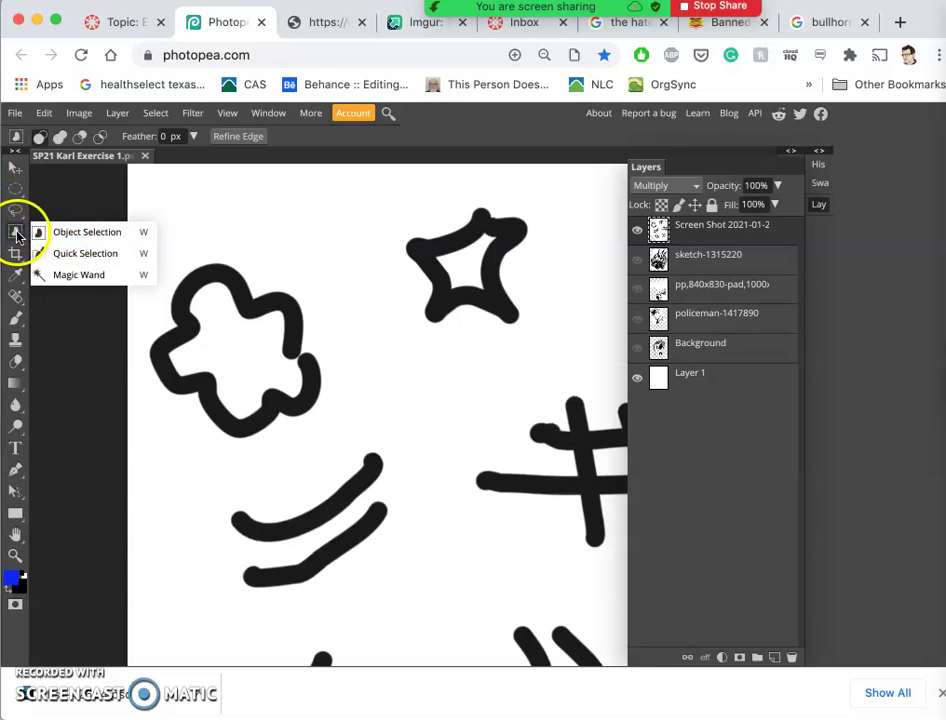
{"action": "left_click", "coordinate": [66, 276]}
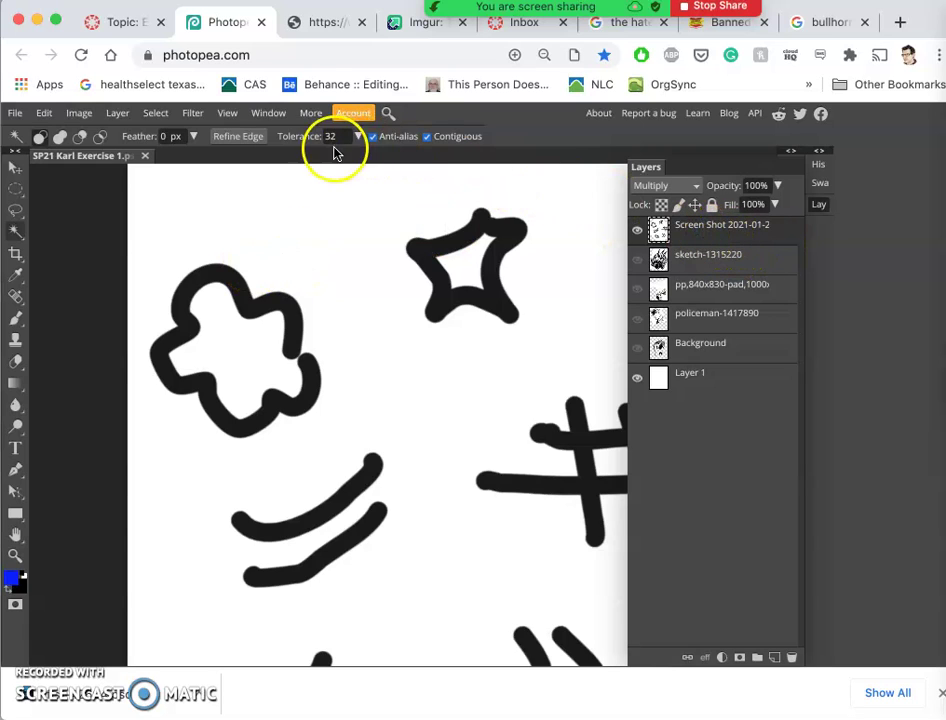
With Contiguous kept on, select the white inside of the flower doodle, then hide the Screen Shot layer
{"action": "left_click", "coordinate": [426, 137]}
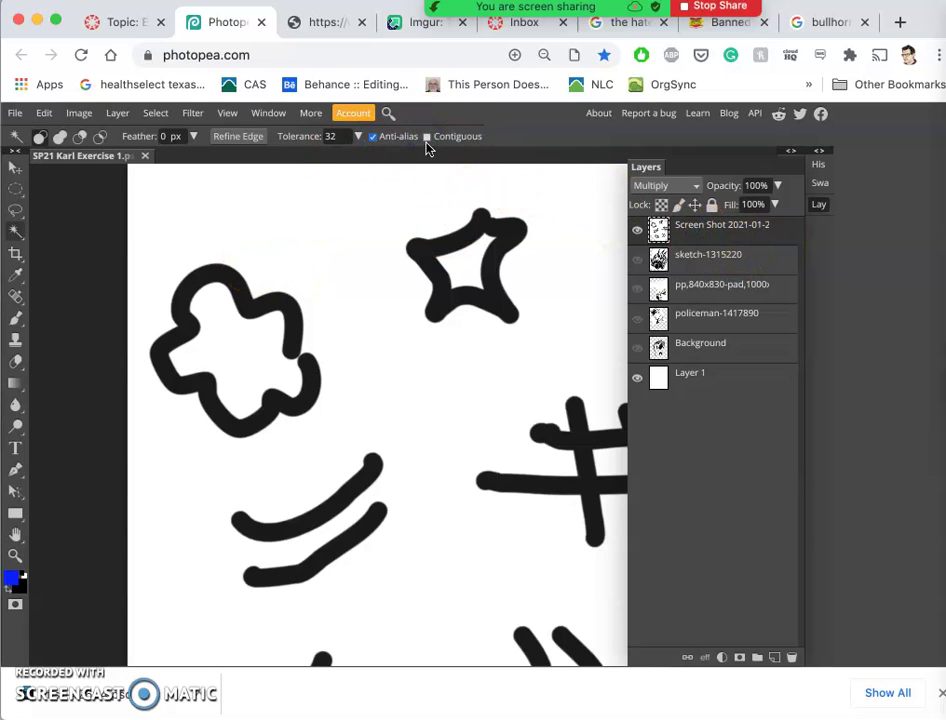
{"action": "left_click", "coordinate": [426, 139]}
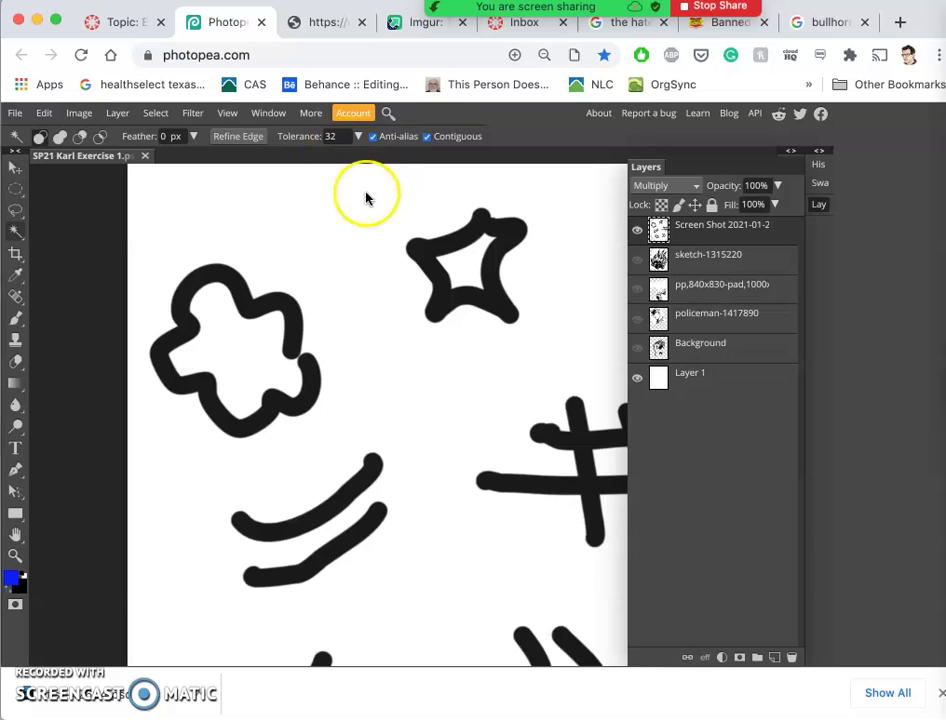
{"action": "left_click", "coordinate": [172, 137]}
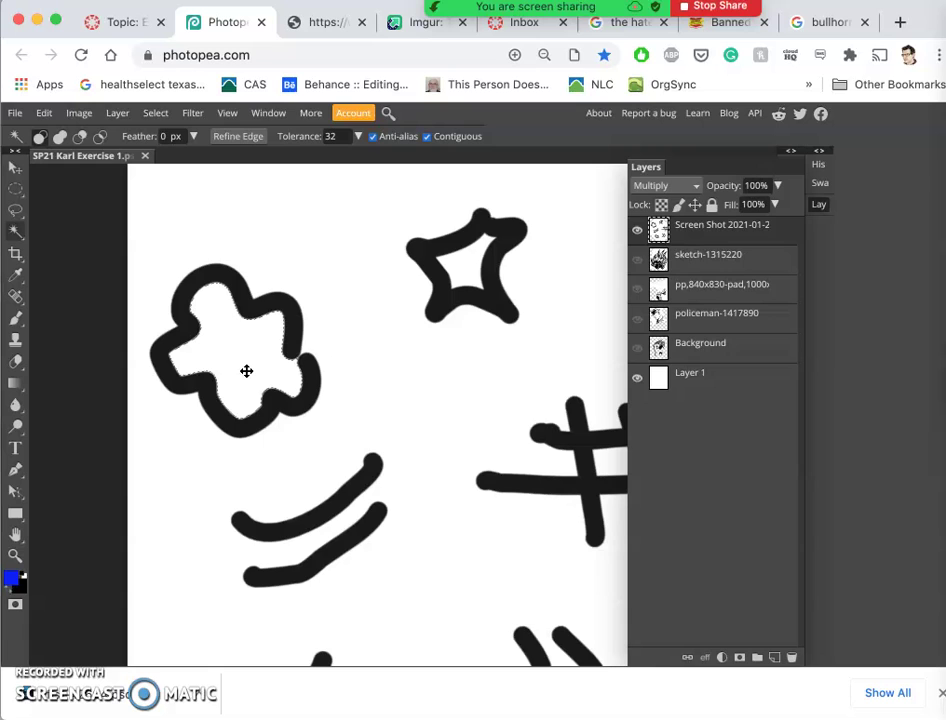
{"action": "left_click", "coordinate": [637, 230]}
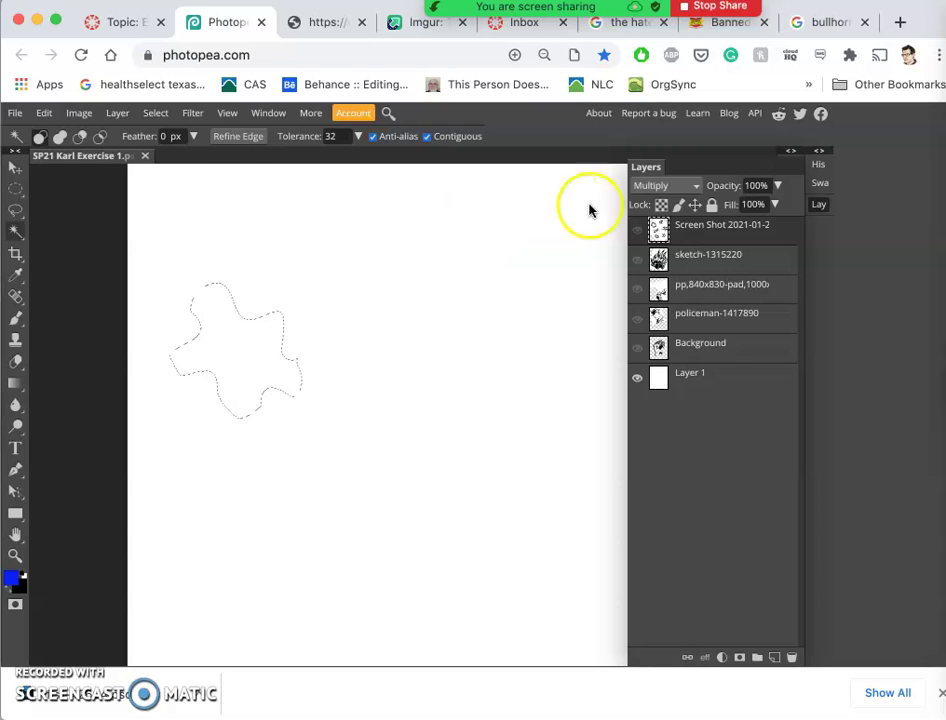
Add the white insides of both star doodles to the selection, then hide the doodle layer to check the outlines
{"action": "left_click", "coordinate": [637, 231]}
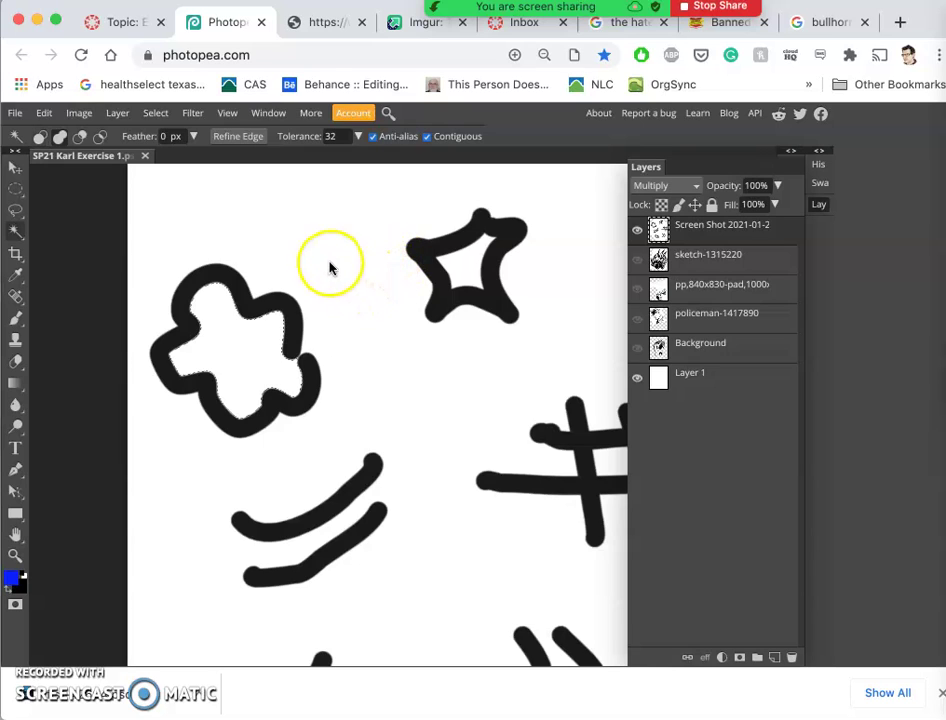
{"action": "left_click", "coordinate": [472, 261]}
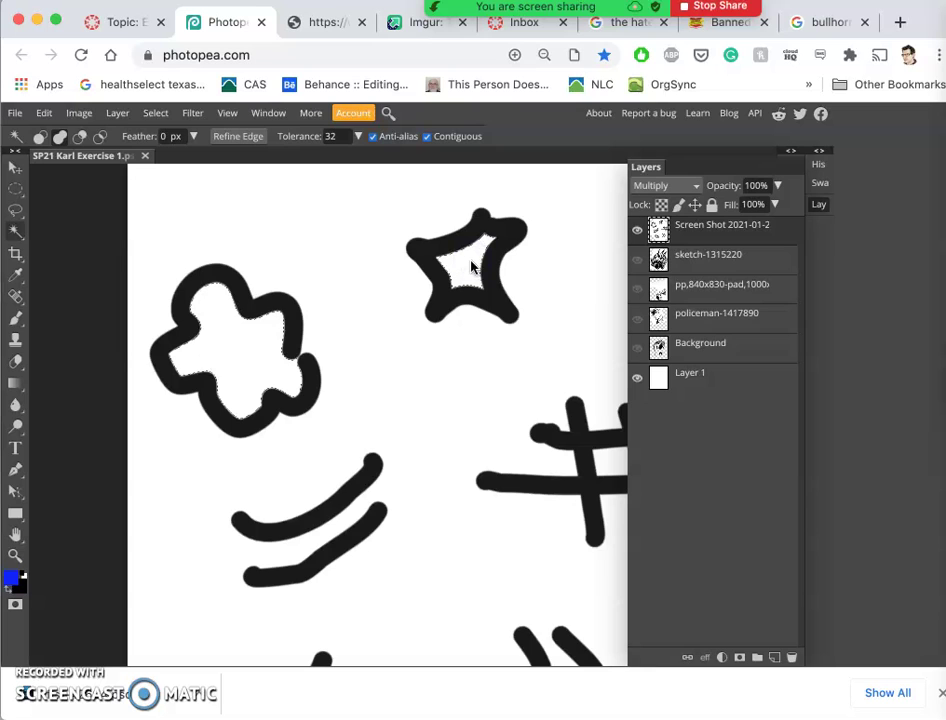
{"action": "scroll", "coordinate": [472, 268], "scroll_direction": "down", "scroll_amount": 5}
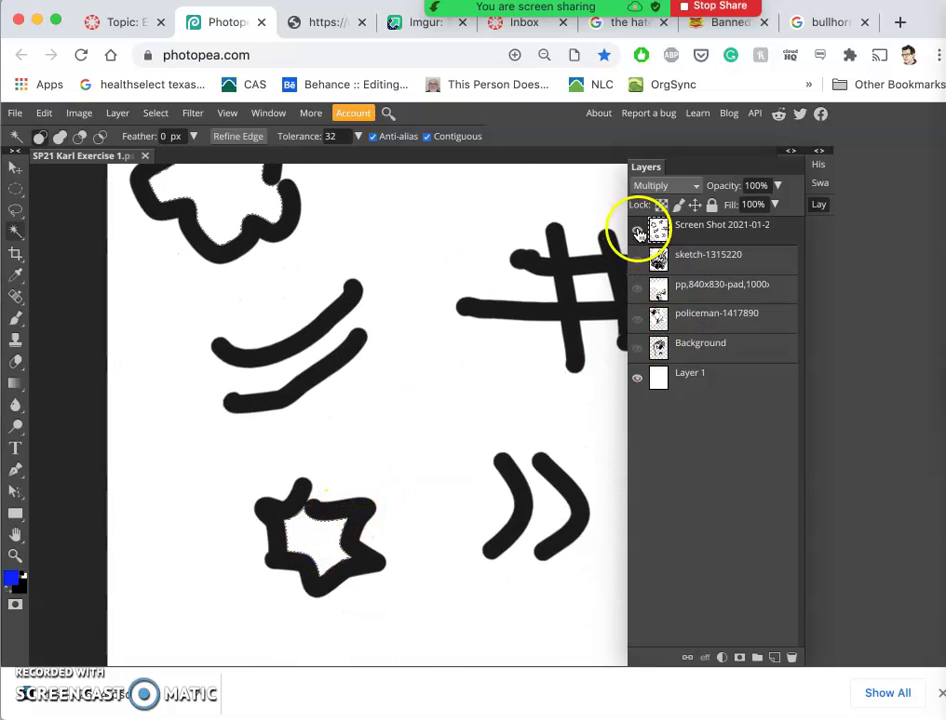
{"action": "left_click", "coordinate": [637, 231]}
{"action": "scroll", "coordinate": [463, 343], "scroll_direction": "up", "scroll_amount": 4}
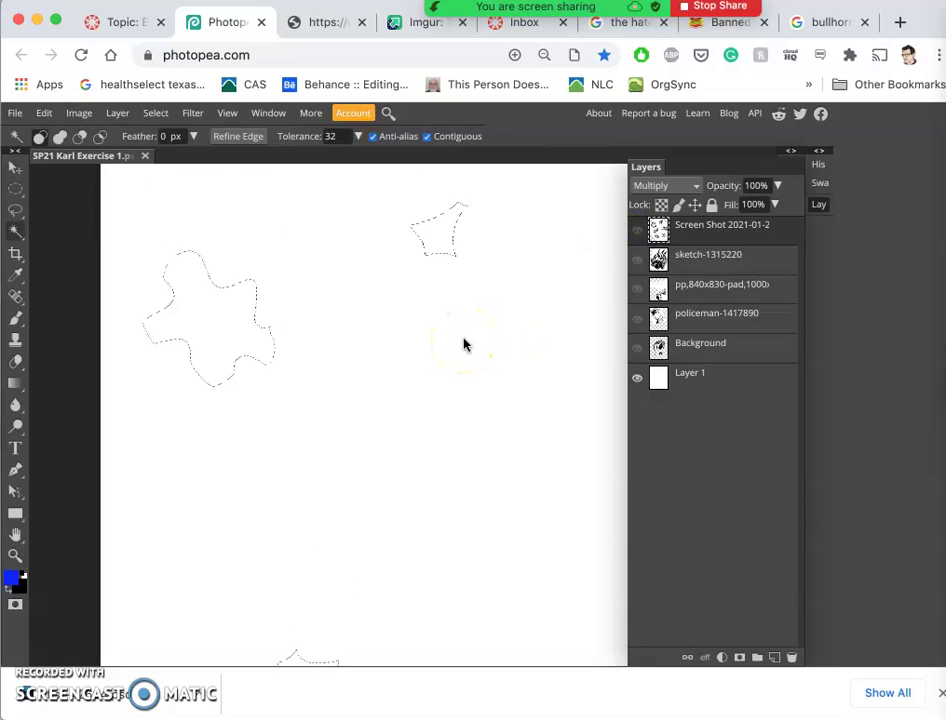
{"action": "scroll", "coordinate": [398, 376], "scroll_direction": "down", "scroll_amount": 5}
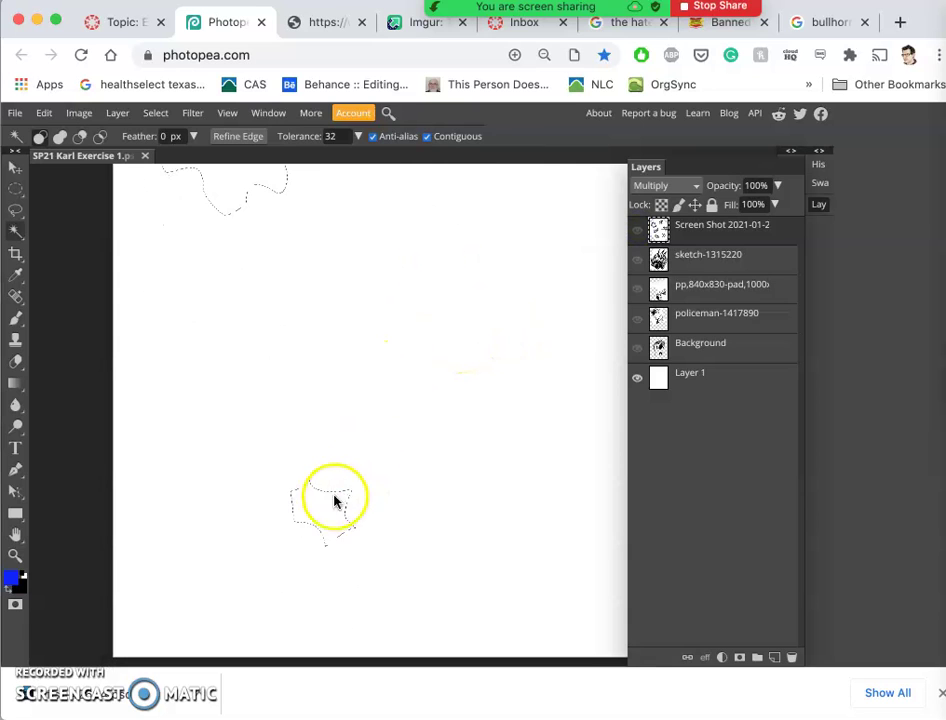
{"action": "scroll", "coordinate": [542, 312], "scroll_direction": "up", "scroll_amount": 2}
{"action": "scroll", "coordinate": [543, 312], "scroll_direction": "up", "scroll_amount": 2}
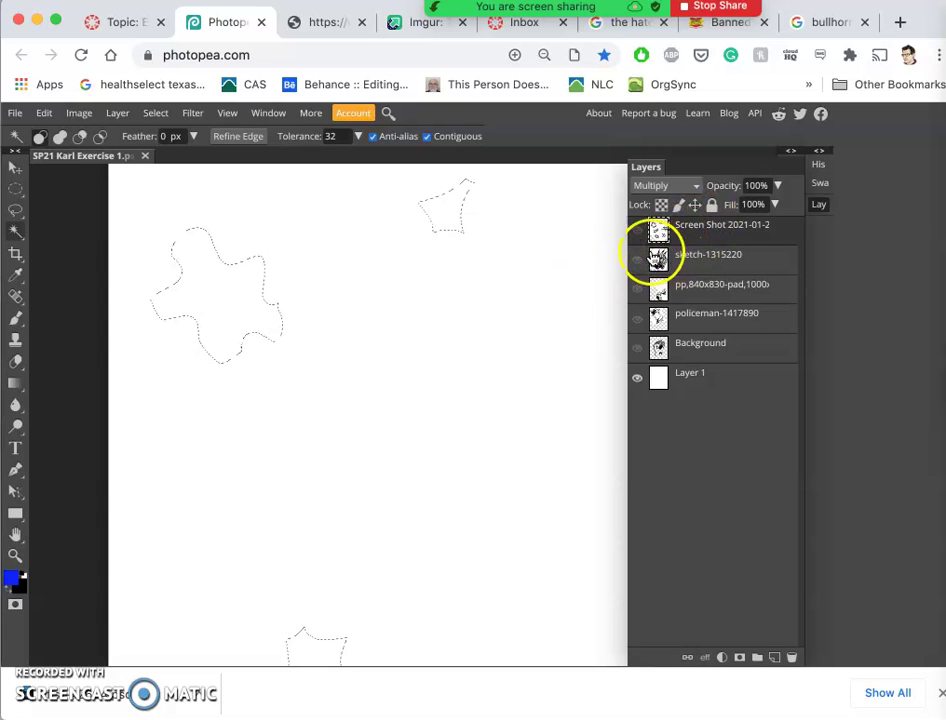
Make the sketch-1315220 flame layer visible along with the scribbled circles layer
{"action": "left_click", "coordinate": [680, 264]}
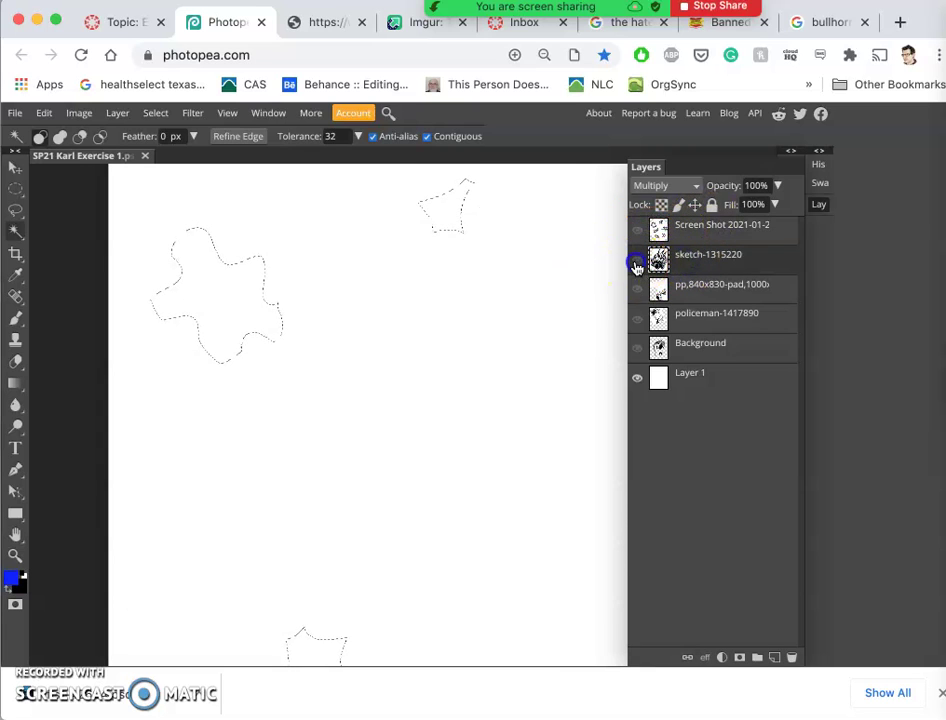
{"action": "left_click", "coordinate": [637, 262]}
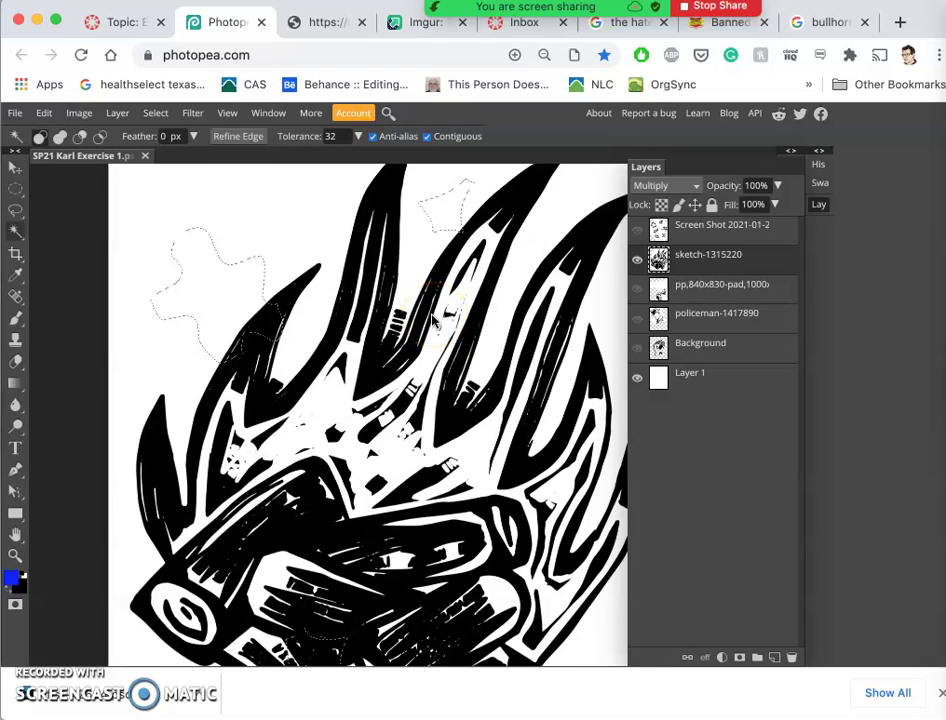
{"action": "scroll", "coordinate": [460, 320], "scroll_direction": "down", "scroll_amount": 2}
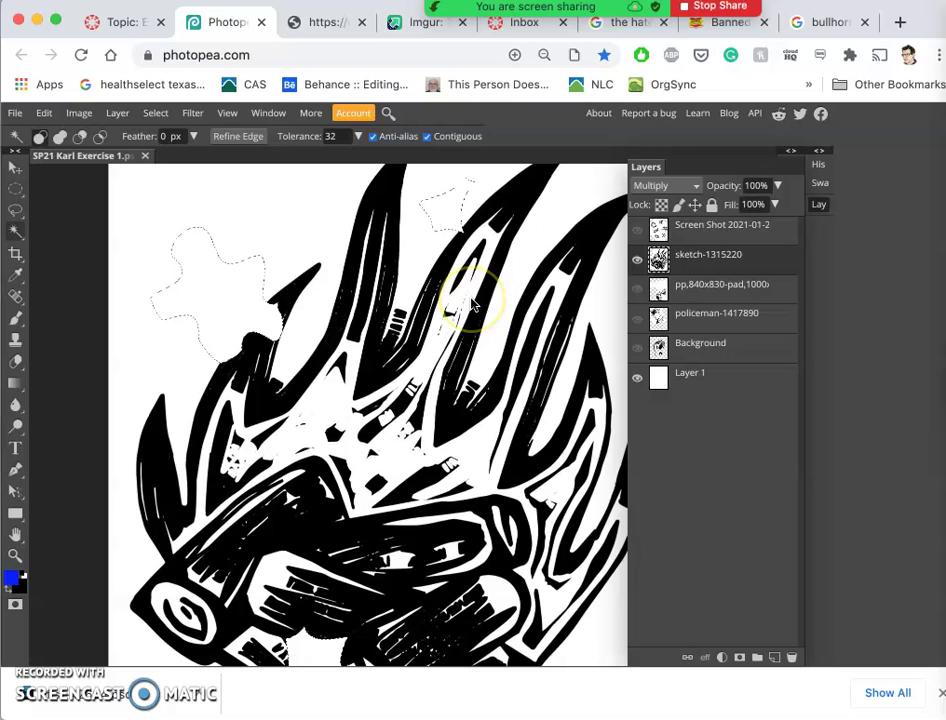
{"action": "scroll", "coordinate": [450, 340], "scroll_direction": "up", "scroll_amount": 2}
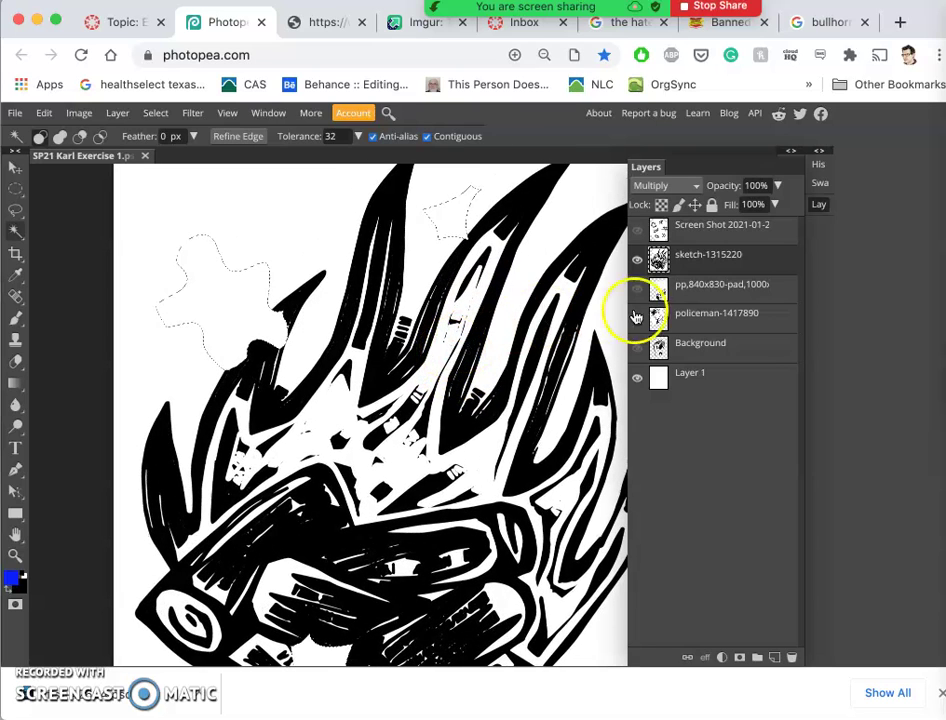
{"action": "left_click", "coordinate": [638, 290]}
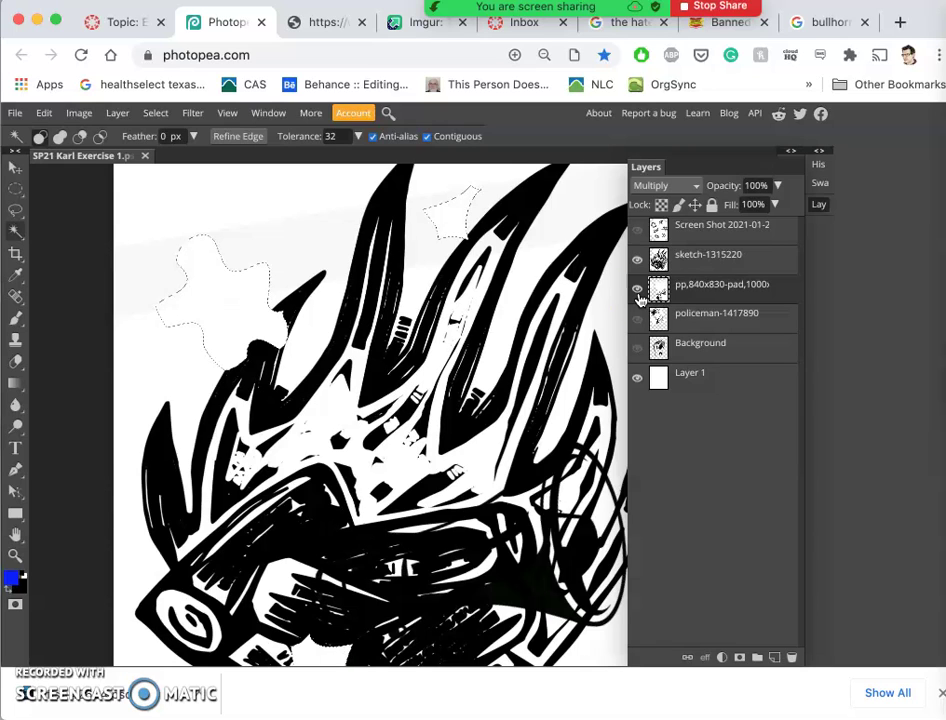
Delete the selected flower and star interiors from the policeman-1417890 and Background layers
{"action": "left_click", "coordinate": [690, 318]}
{"action": "left_click", "coordinate": [637, 318]}
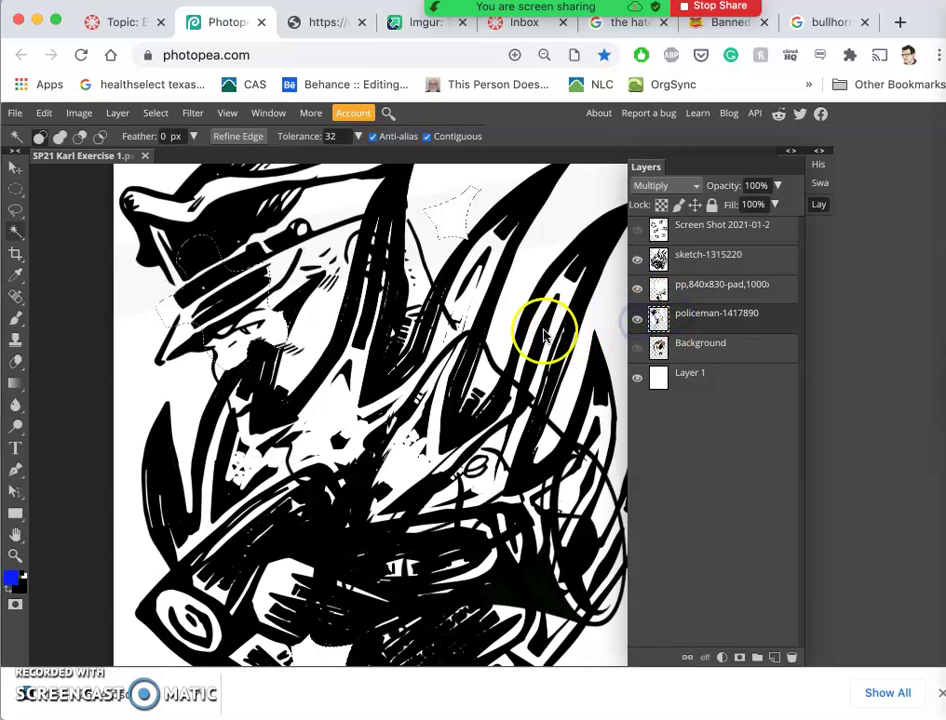
{"action": "key", "text": "Delete"}
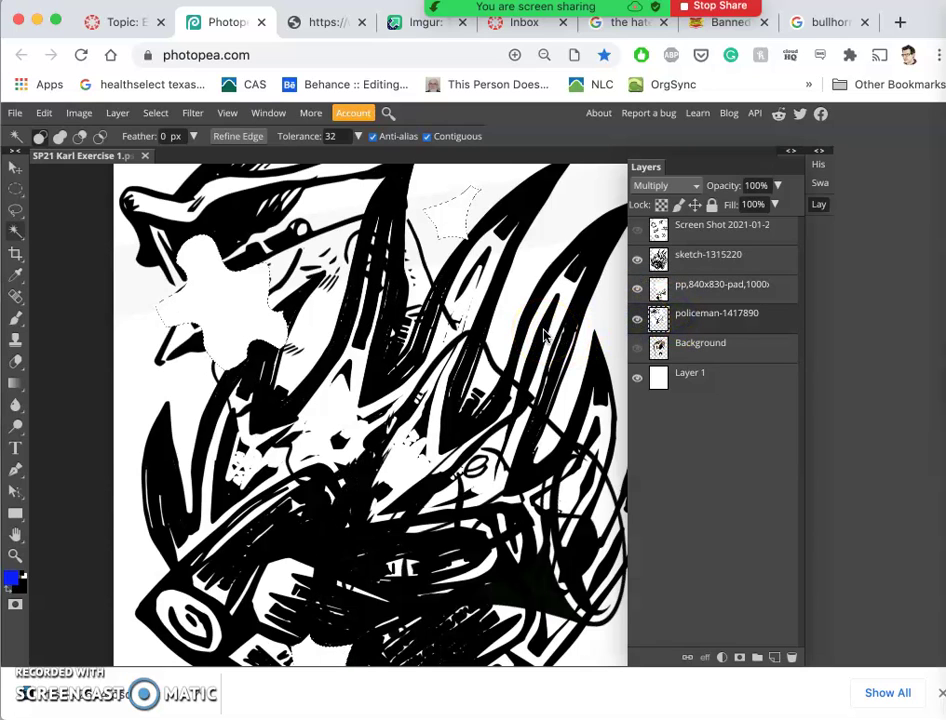
{"action": "left_click", "coordinate": [660, 357]}
{"action": "left_click", "coordinate": [638, 350]}
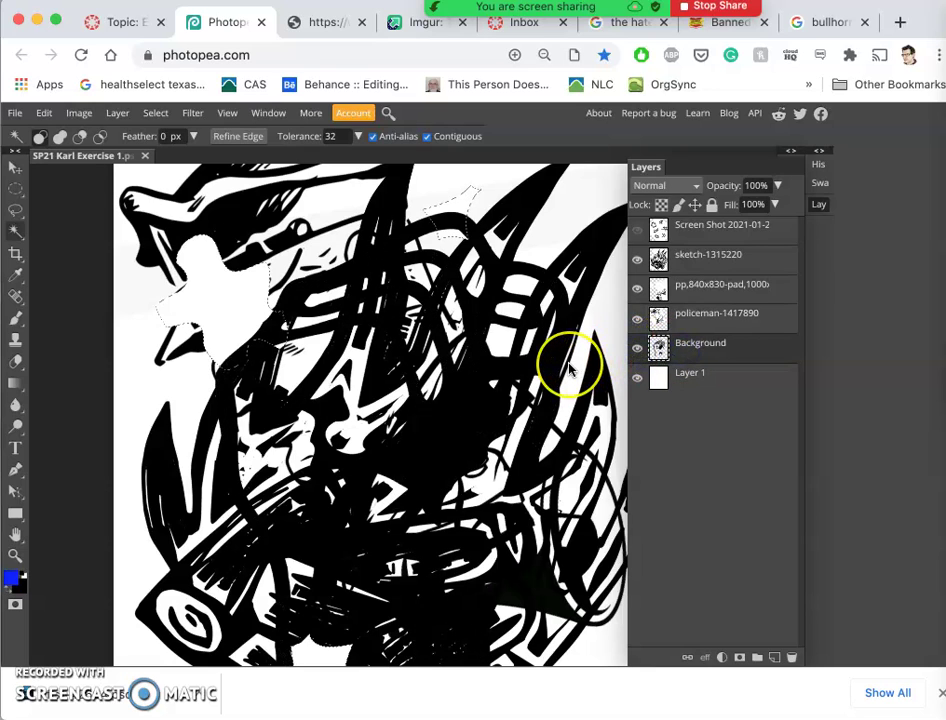
{"action": "key", "text": "Delete"}
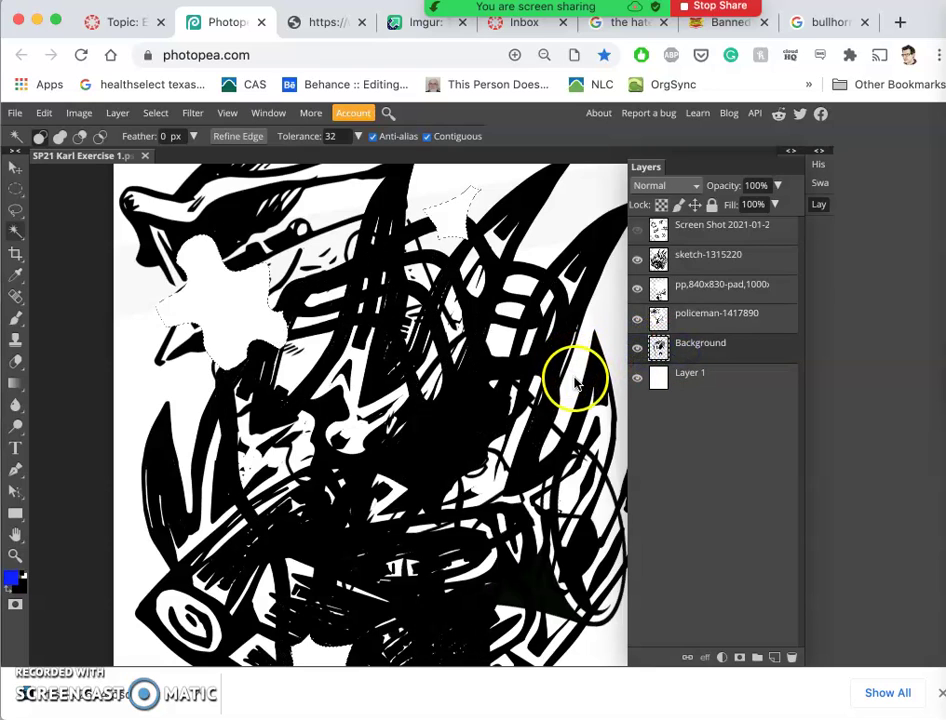
Hide the policeman, sketch and circles layers, show the doodle layer, and magic-wand select the surrounding white area
{"action": "scroll", "coordinate": [567, 374], "scroll_direction": "down", "scroll_amount": 5}
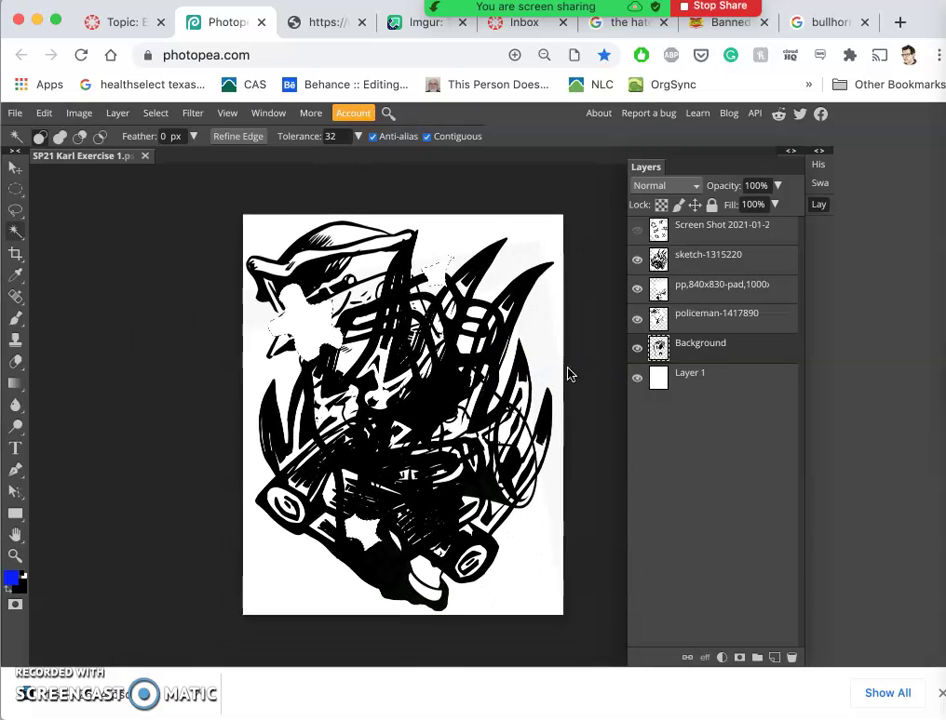
{"action": "left_click", "coordinate": [637, 319]}
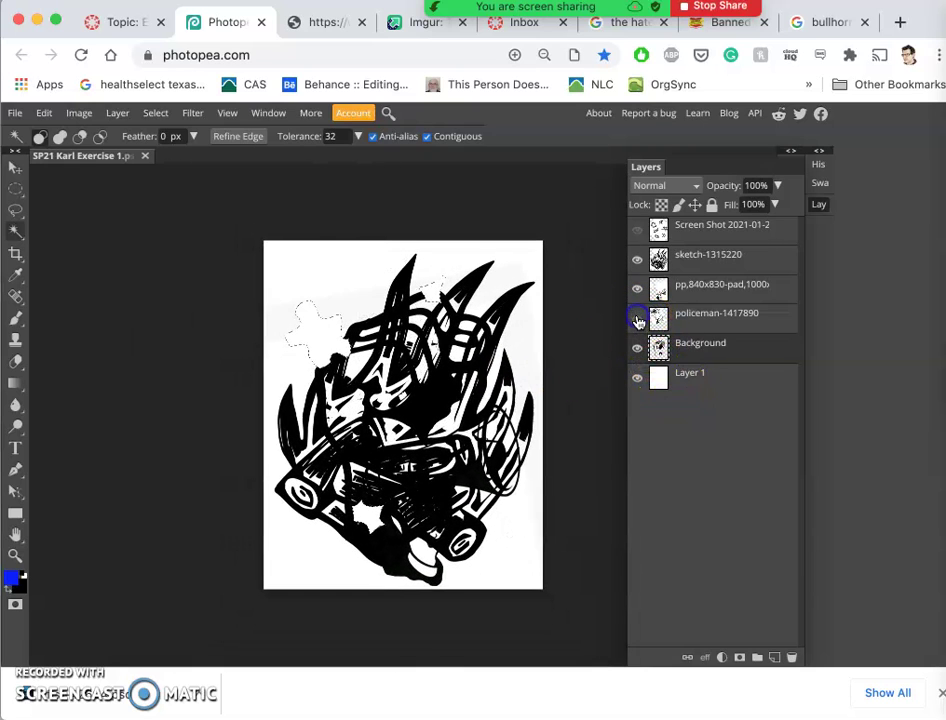
{"action": "left_click", "coordinate": [637, 260]}
{"action": "left_click", "coordinate": [627, 329]}
{"action": "left_click", "coordinate": [639, 233]}
{"action": "left_click", "coordinate": [638, 233]}
{"action": "left_click", "coordinate": [522, 280]}
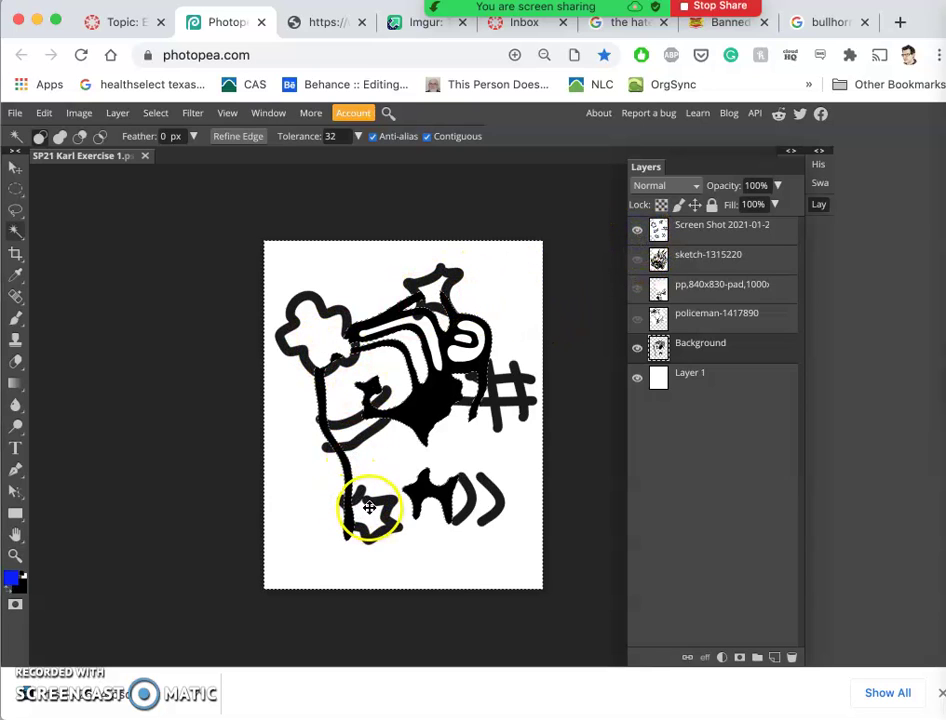